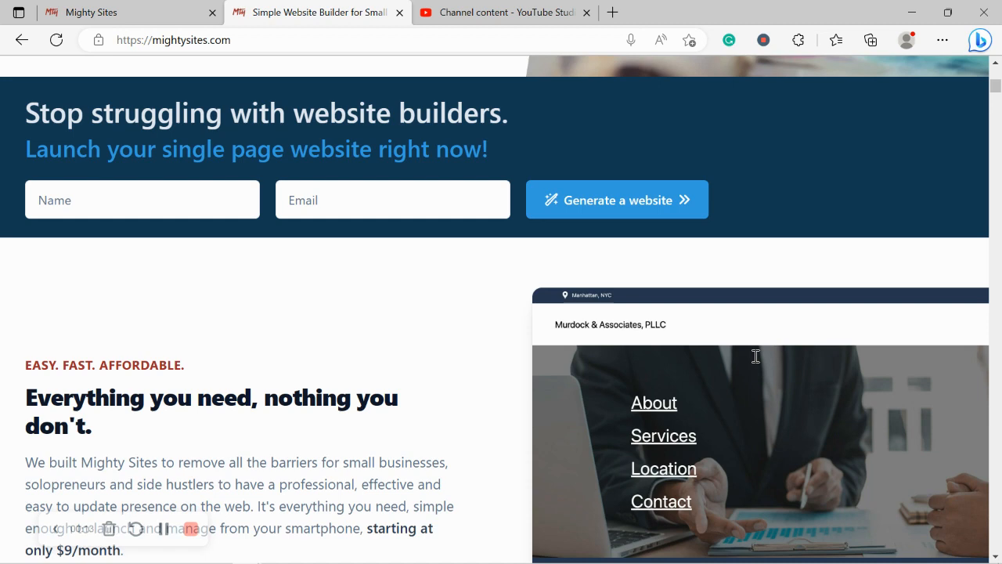
Scroll through the landing page, highlighting the one-minute headline and the instant templates heading
scroll(755, 356, down, 3)
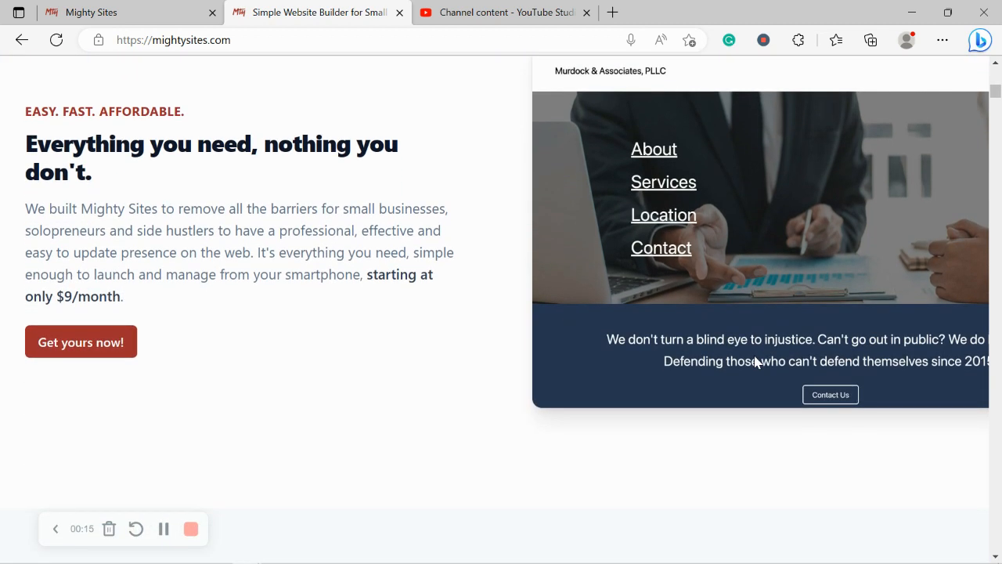
scroll(756, 360, down, 3)
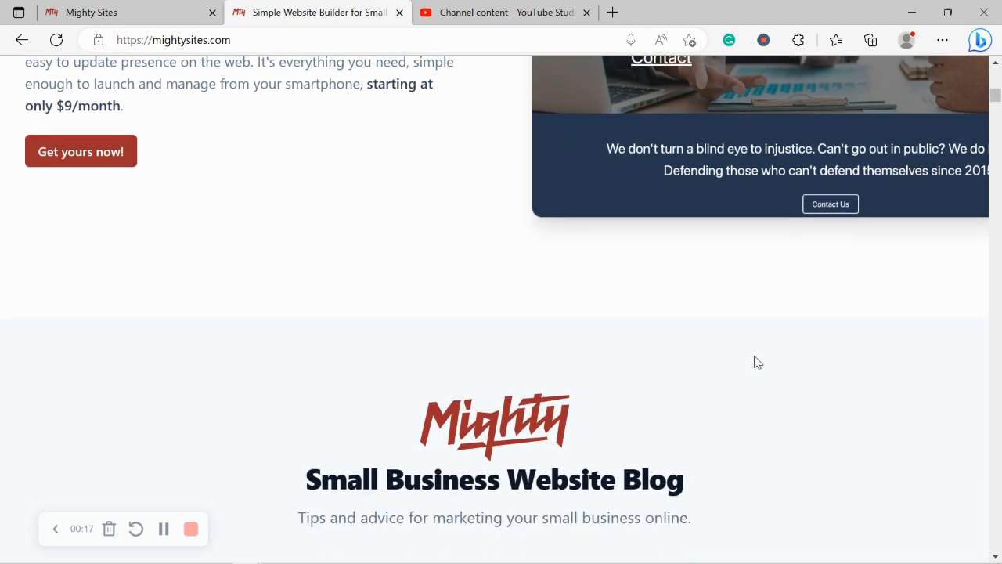
scroll(757, 362, down, 2)
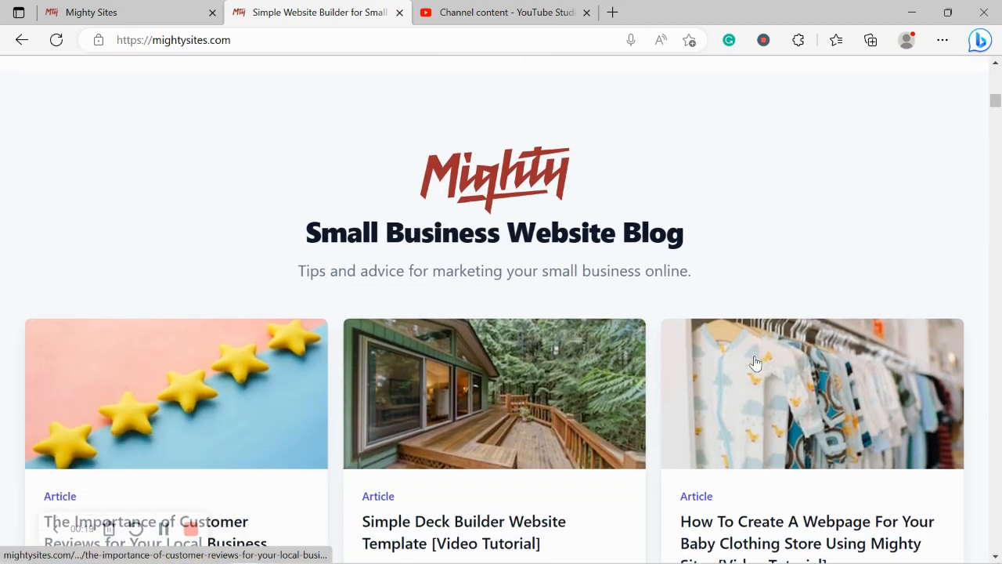
scroll(756, 362, down, 2)
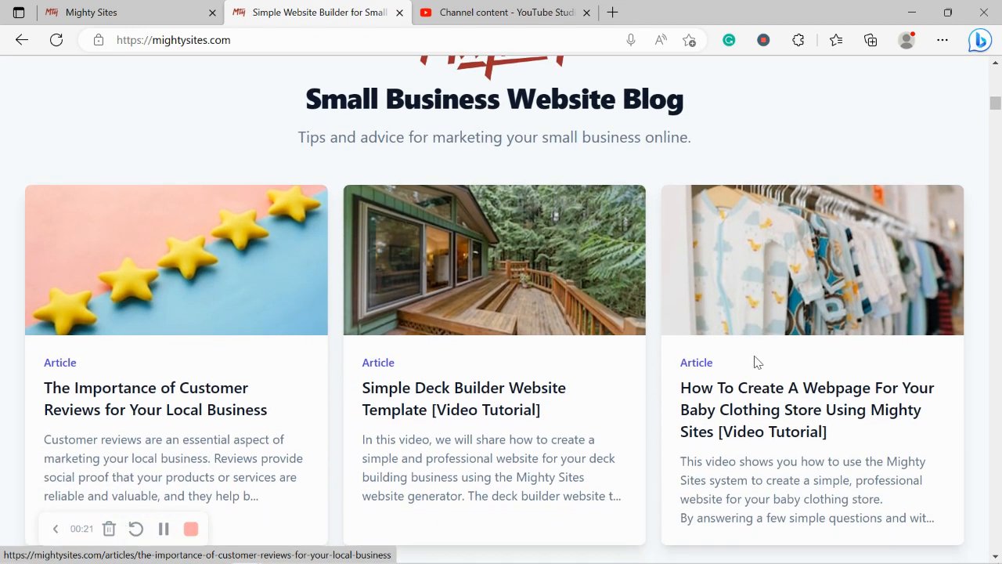
scroll(756, 360, down, 4)
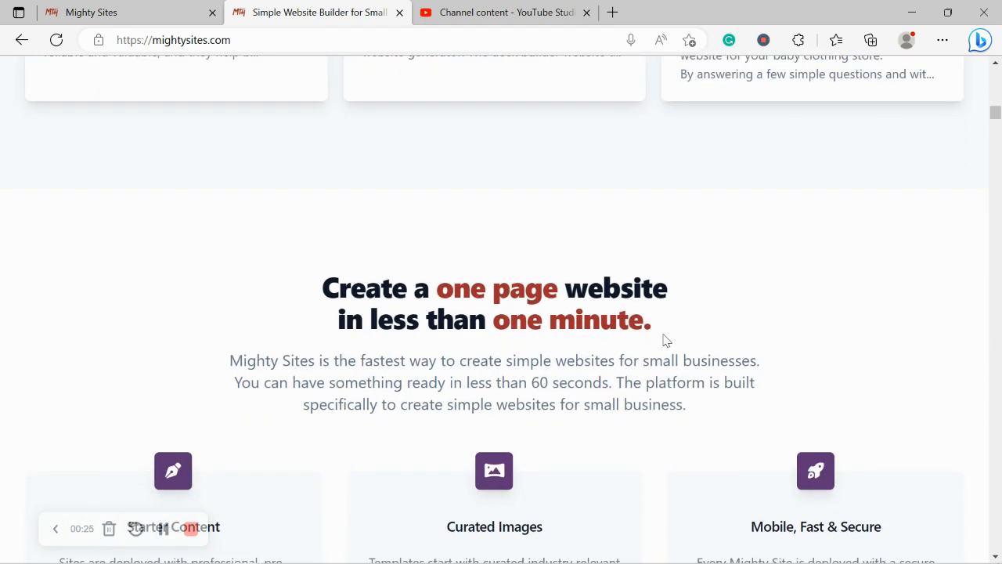
triple_click(614, 321)
click(92, 409)
scroll(92, 409, down, 3)
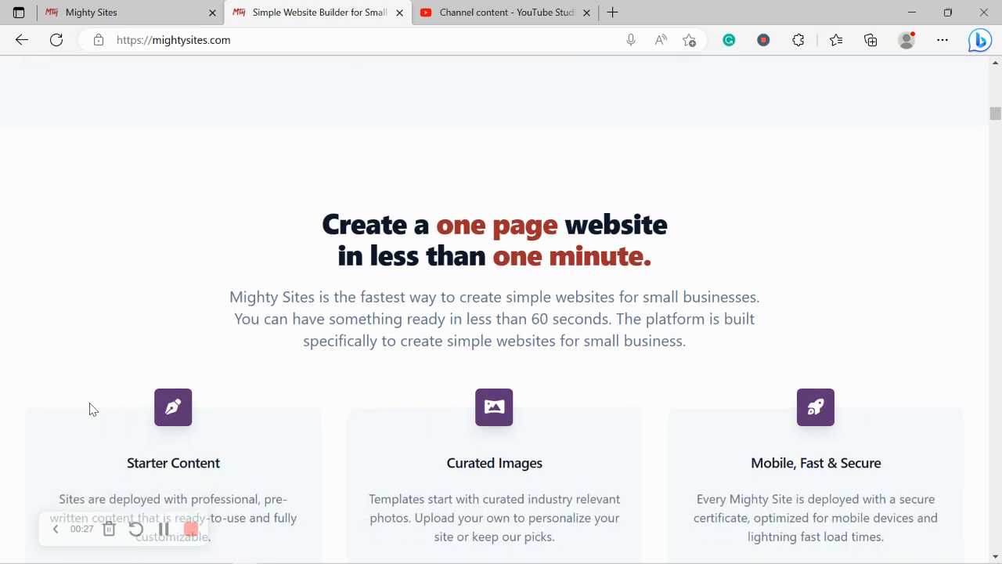
scroll(92, 409, down, 1)
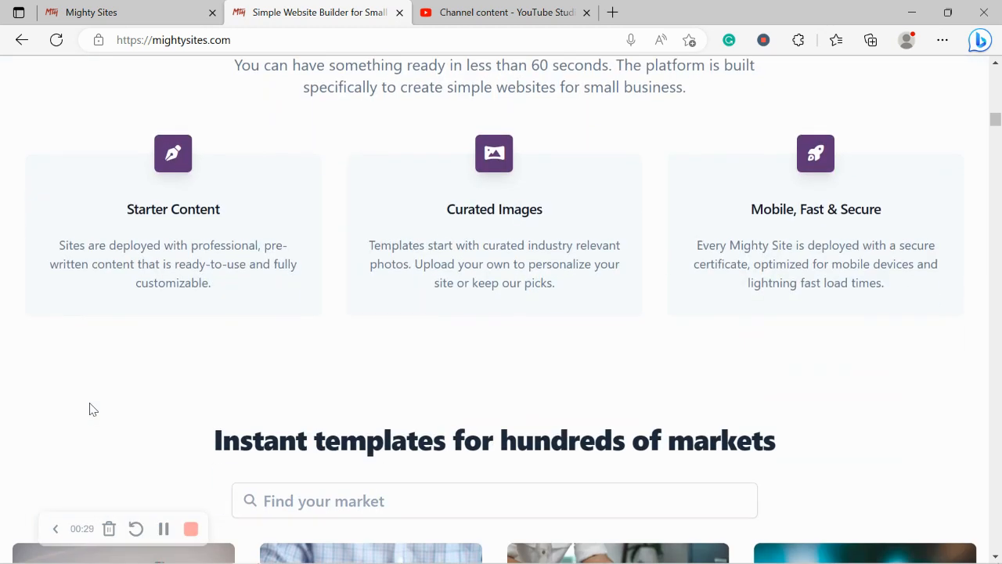
triple_click(367, 443)
click(153, 419)
On the site-creation page, filter markets with 'vint' and choose Vintage Clothing Store
click(138, 6)
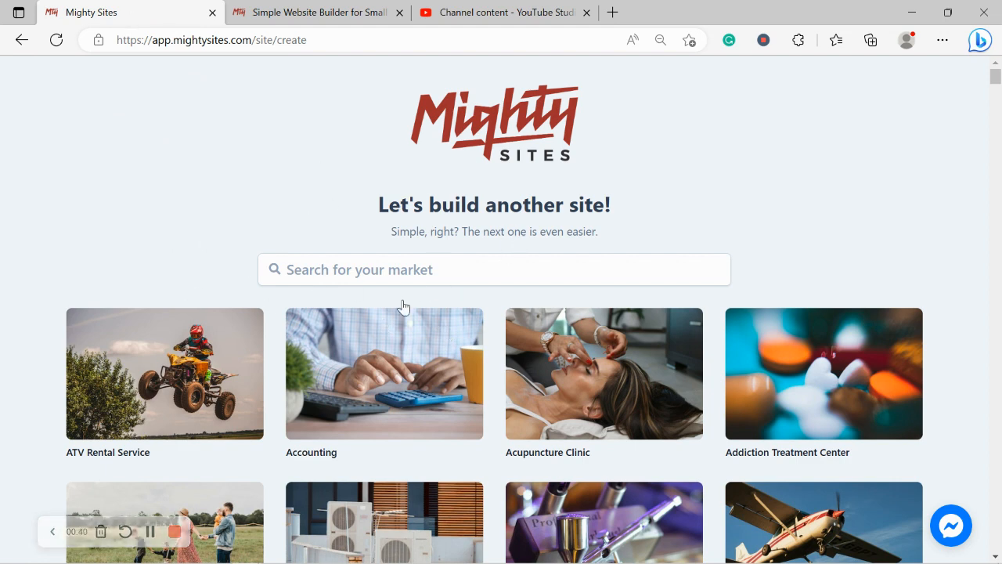
scroll(287, 218, down, 4)
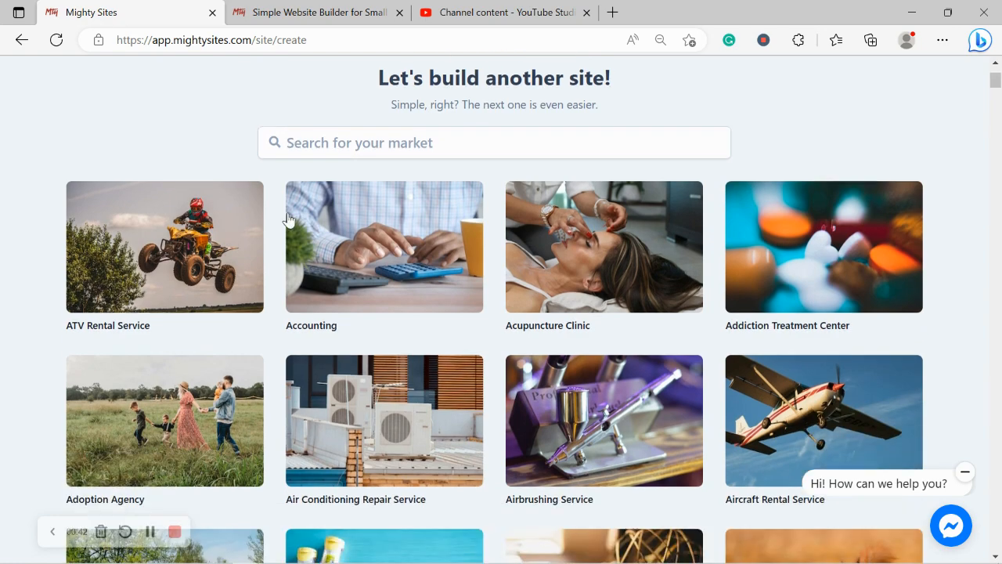
scroll(287, 218, down, 3)
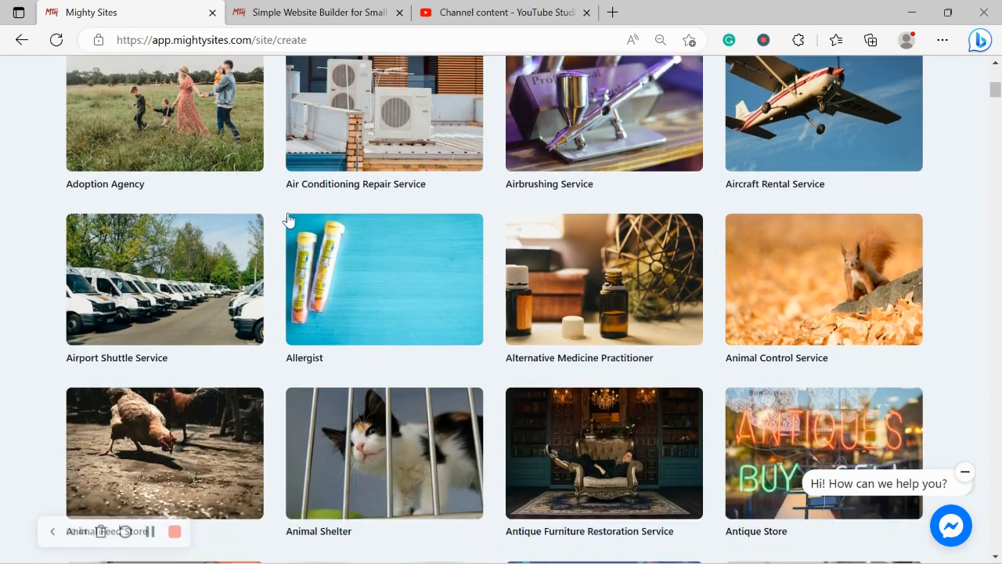
scroll(288, 218, down, 5)
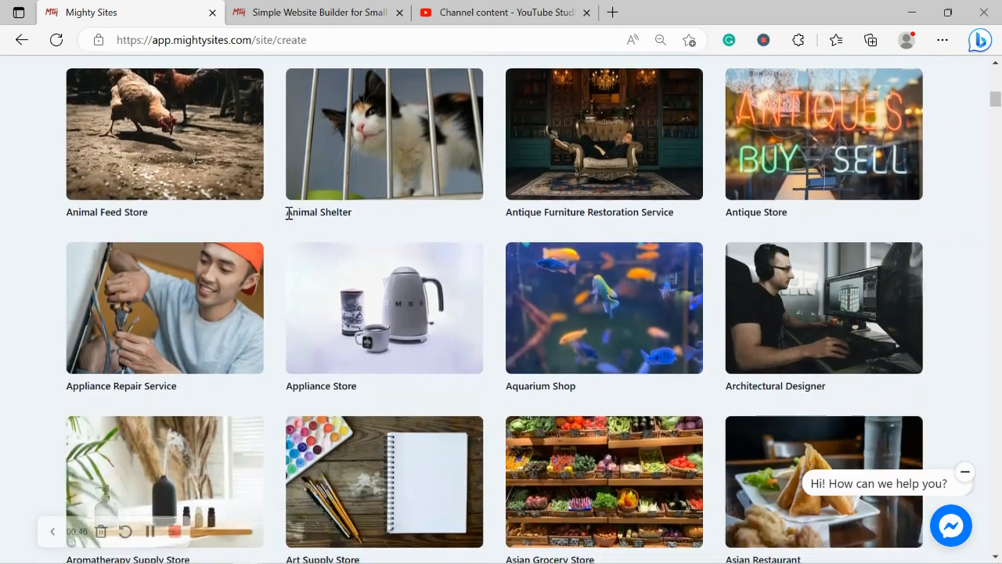
scroll(287, 219, down, 4)
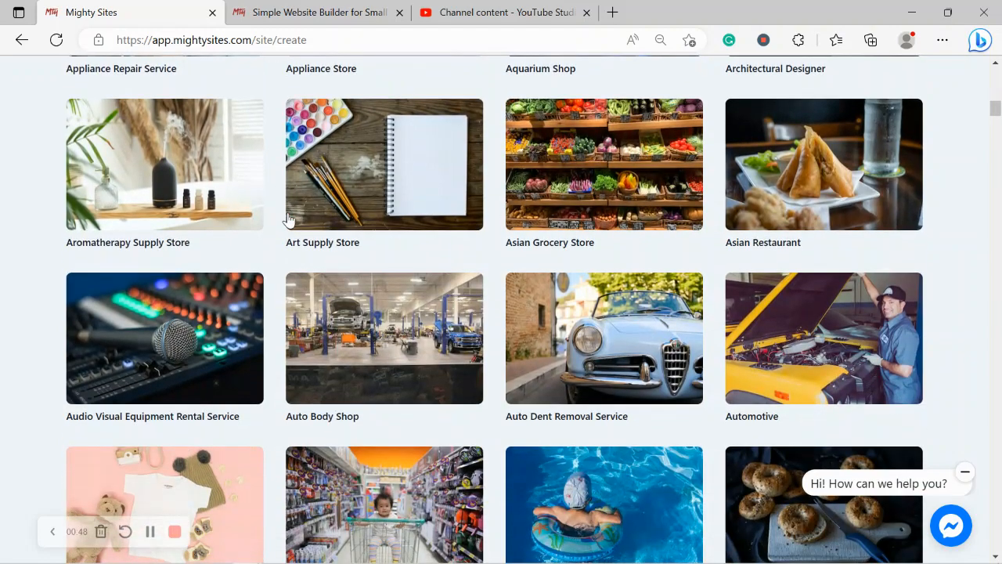
scroll(288, 219, up, 2)
scroll(288, 219, up, 6)
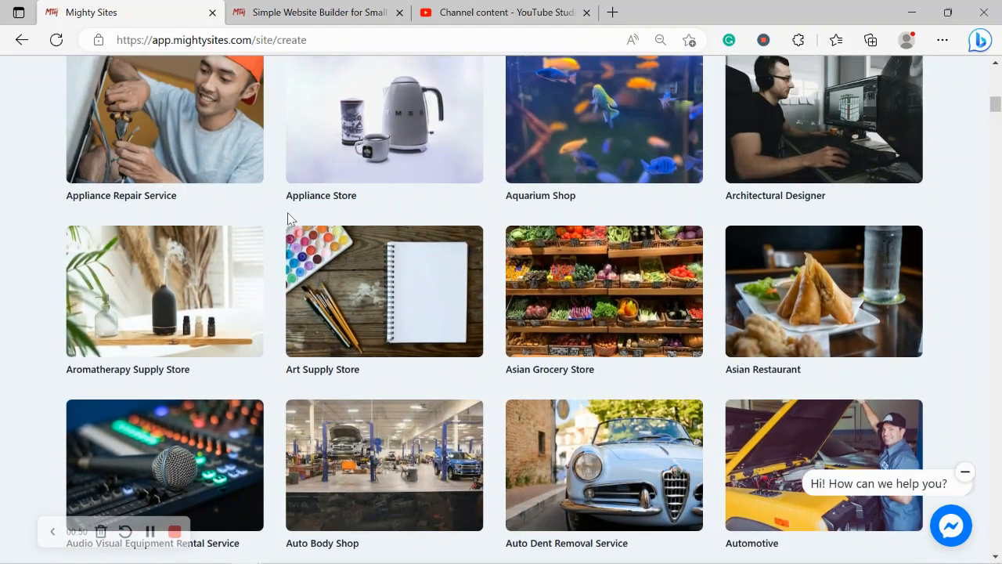
scroll(287, 219, up, 7)
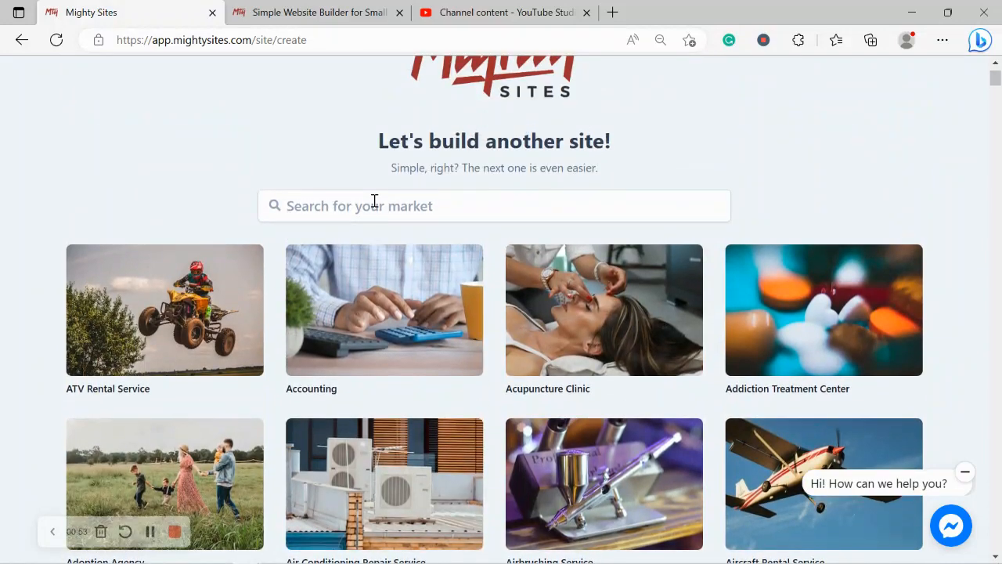
click(374, 202)
text(vinta)
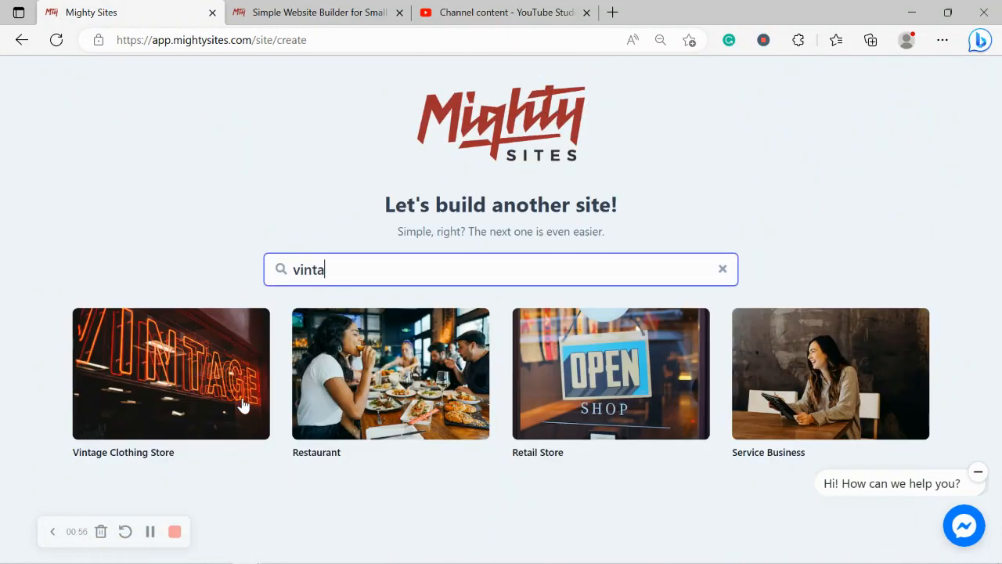
click(167, 383)
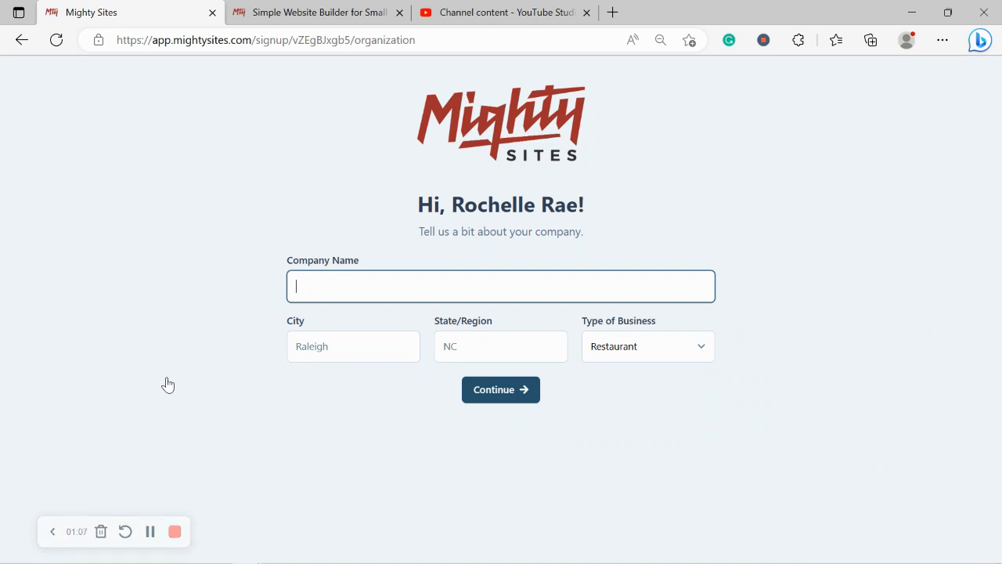
Enter the company name Rochelle's Vintage Apparel
key(Caps_Lock)
text(R)
key(Caps_Lock)
text(ochel)
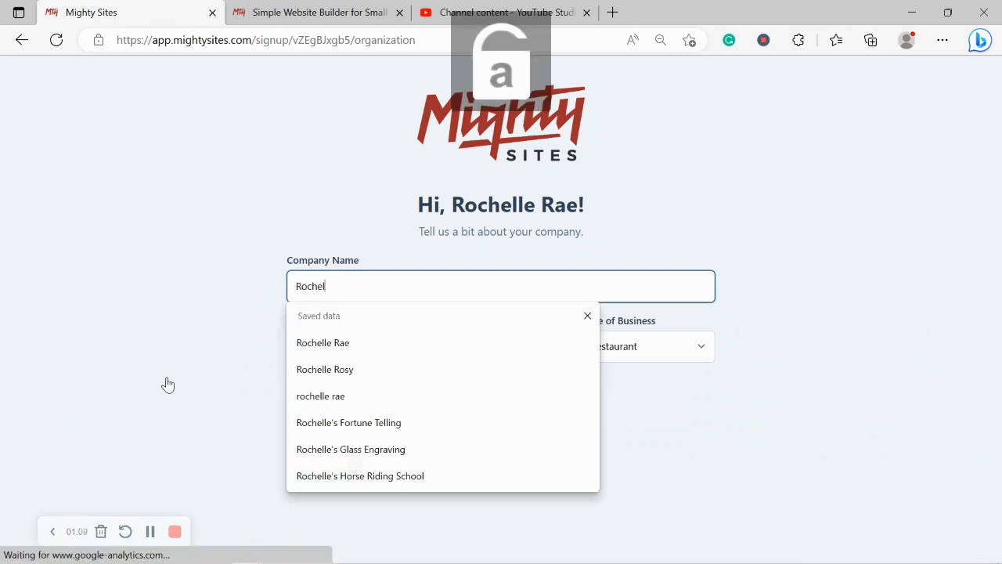
text(le's)
key(Caps_Lock)
text(V)
key(Caps_Lock)
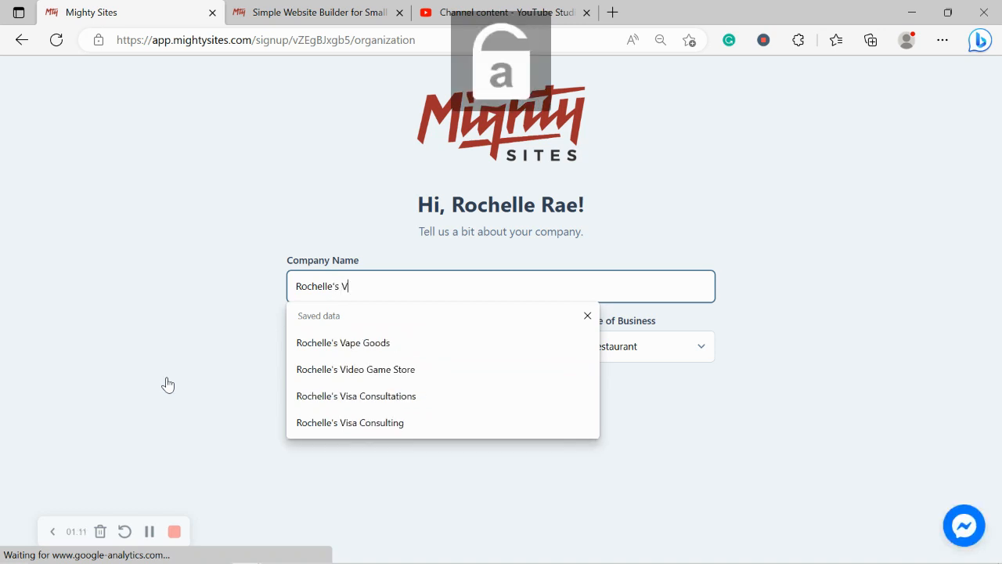
text(intage Apparel)
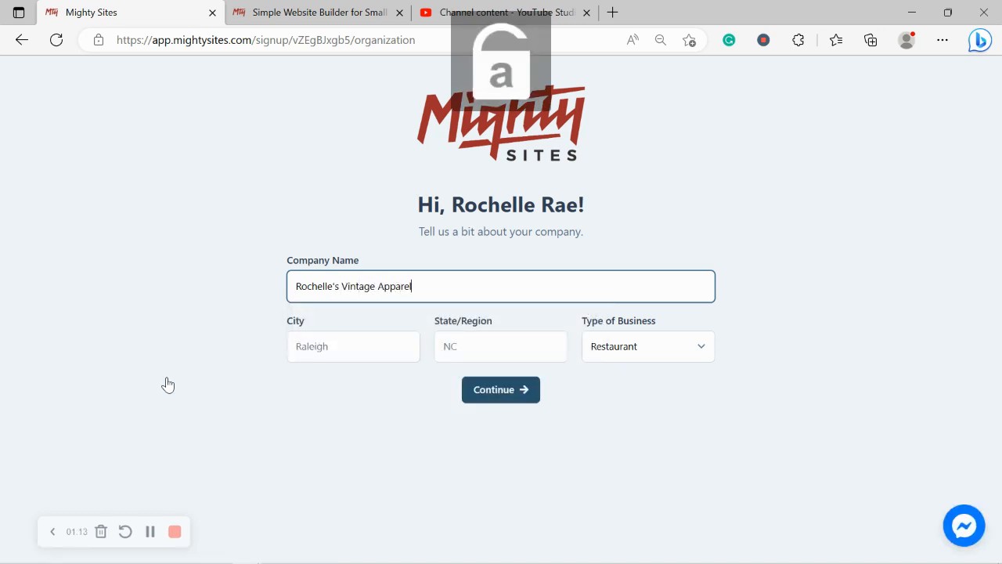
Set the city to Denver, the state to Colorado and the business type to Retail, then continue
click(307, 345)
text(Denver)
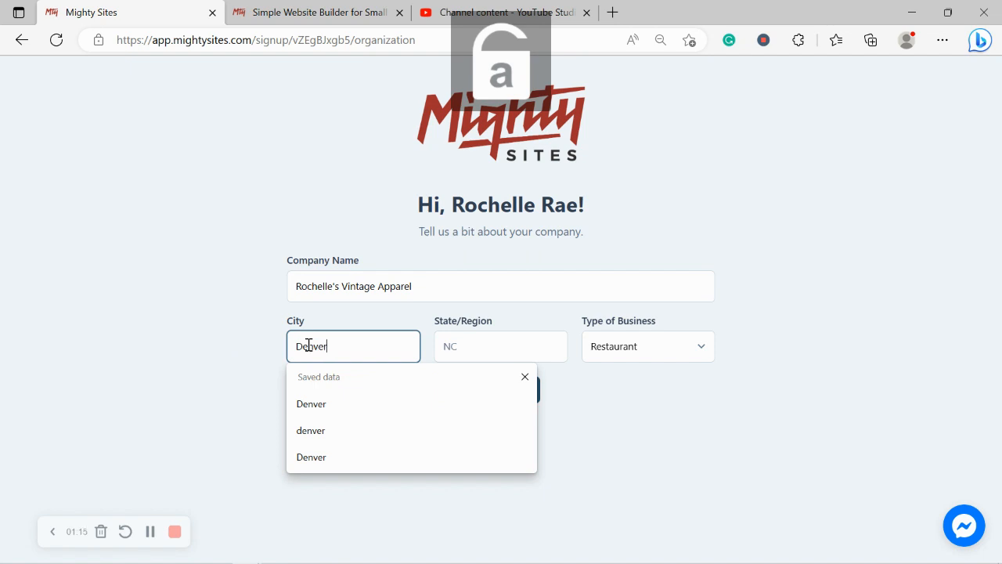
click(484, 346)
text(Colorado)
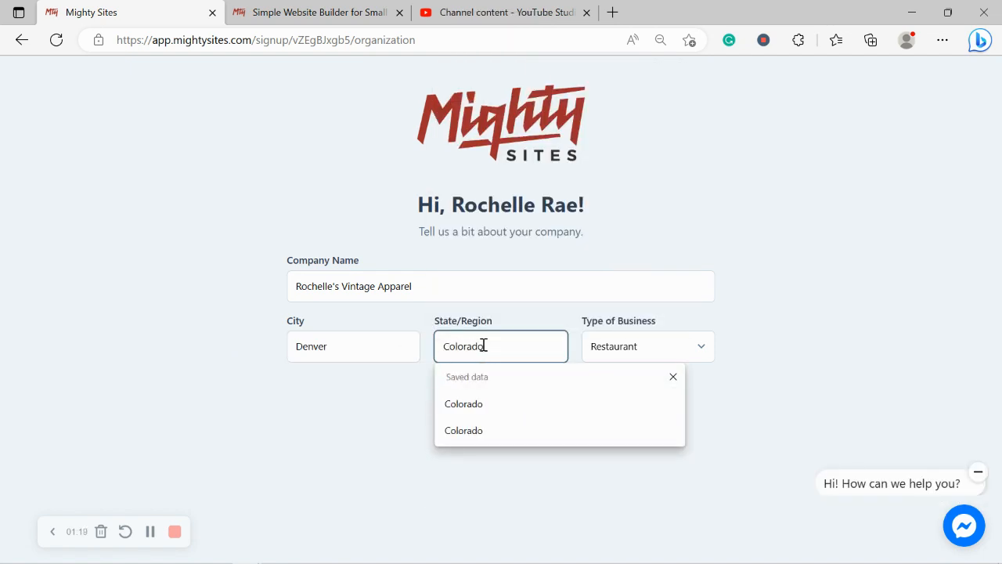
click(799, 231)
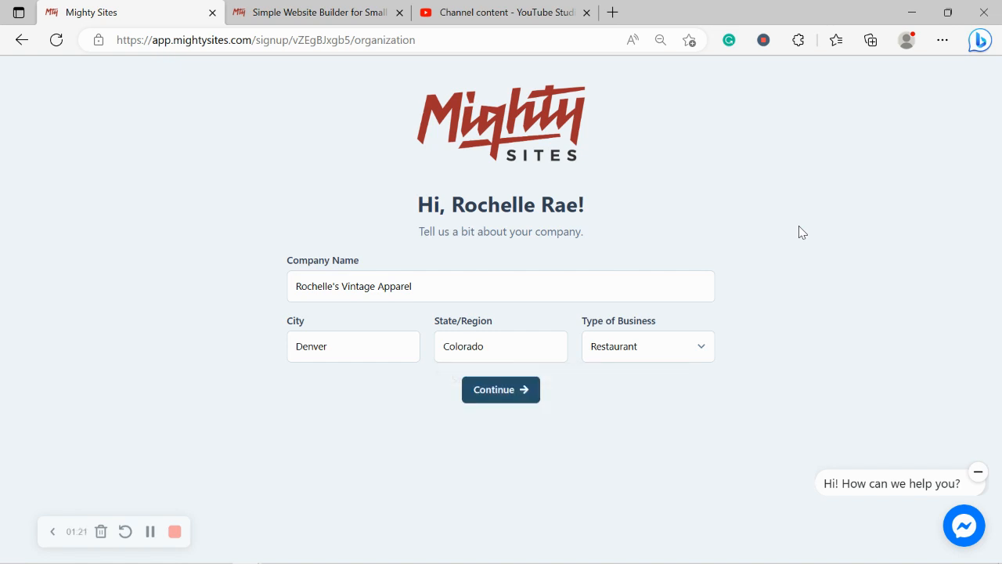
click(682, 346)
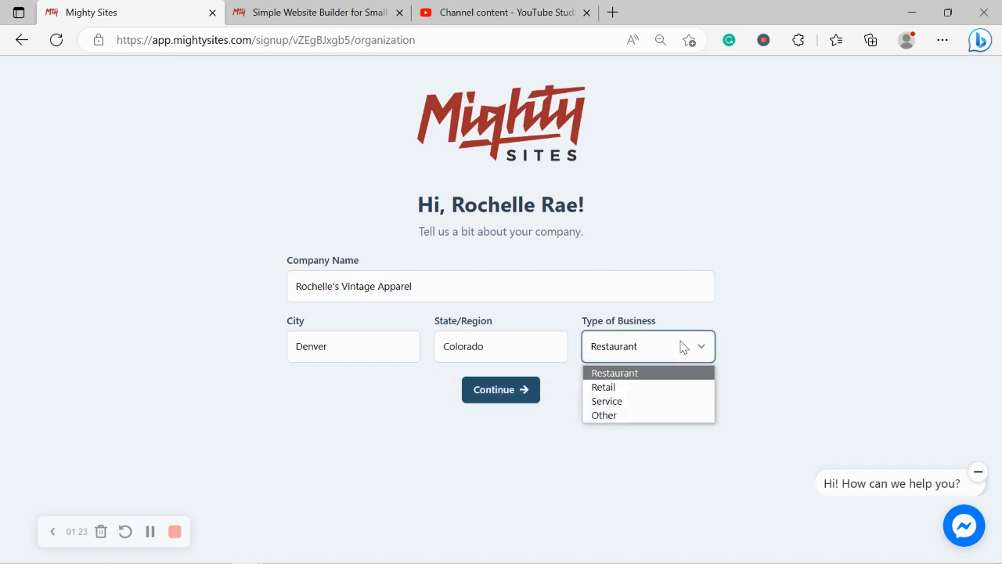
click(615, 386)
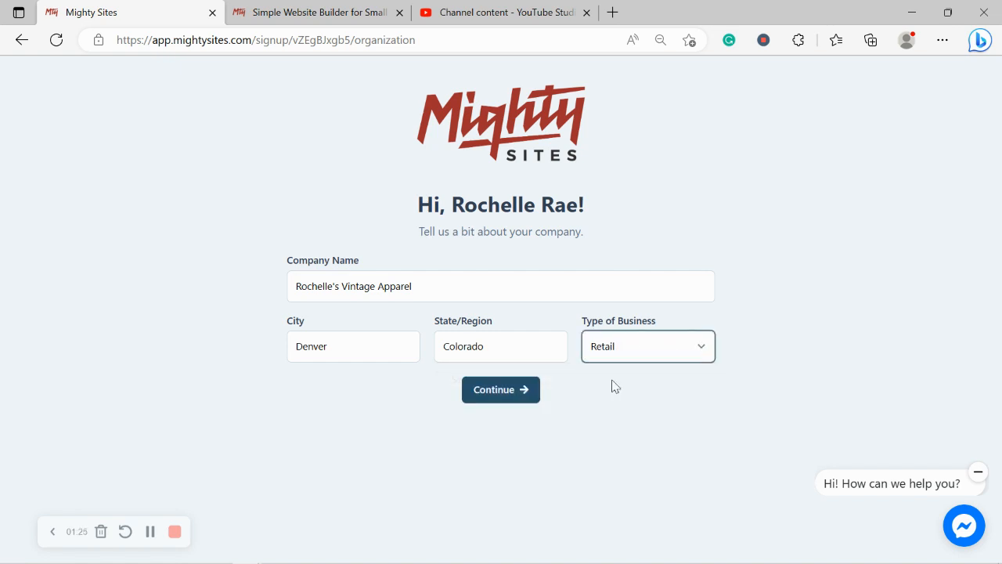
click(518, 392)
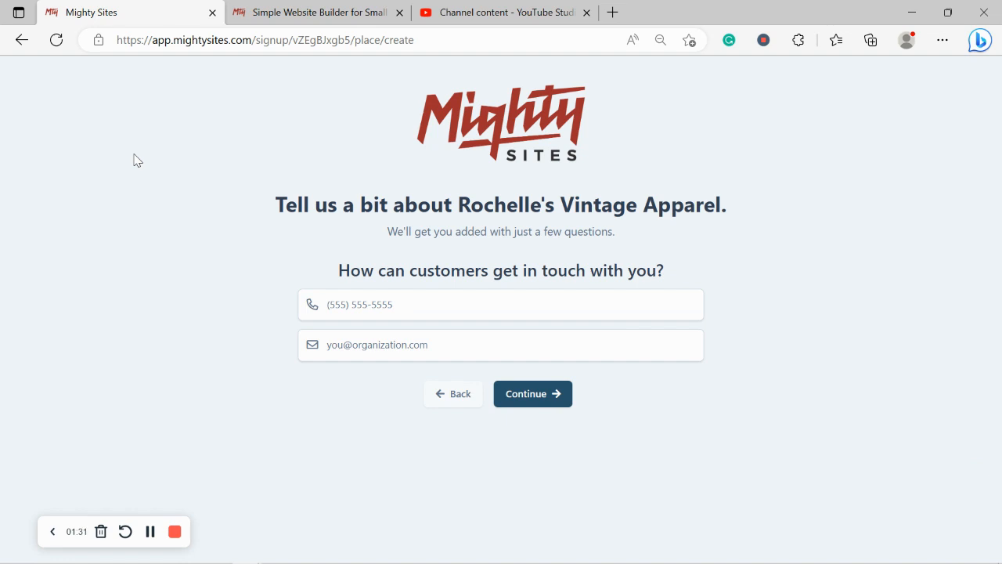
Enter the business phone number and e-mail address and submit the contact details
click(366, 311)
text(585)
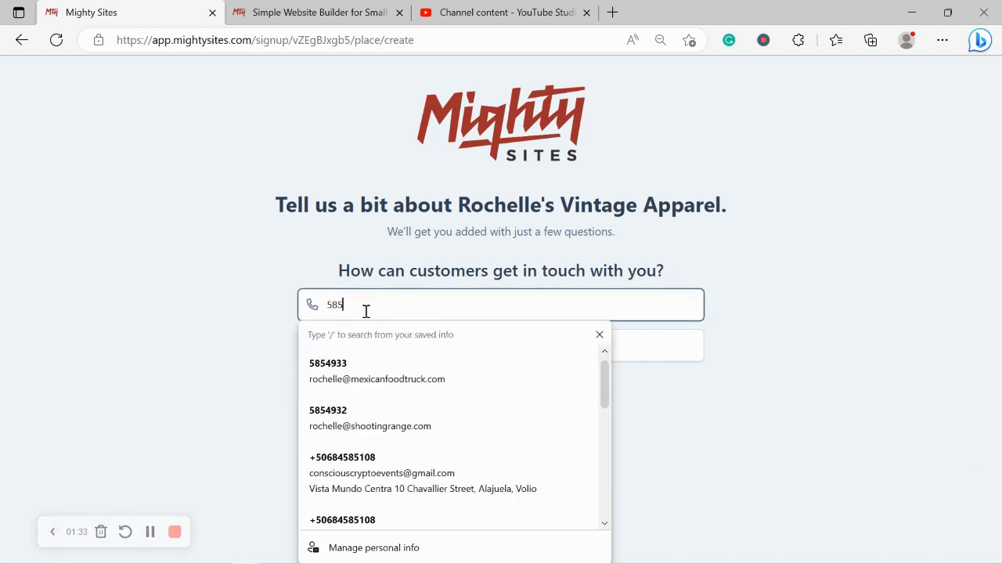
text(-4393)
click(397, 347)
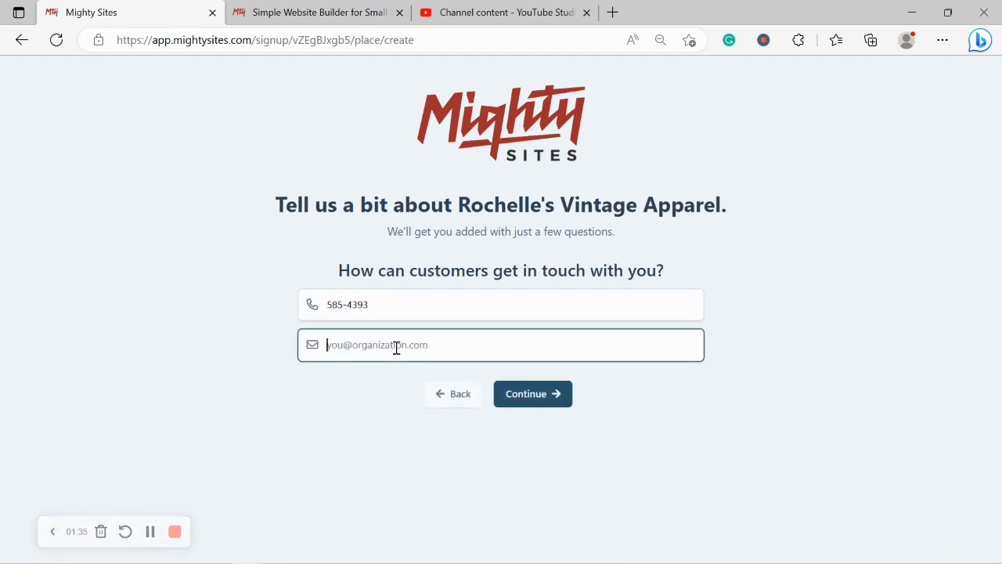
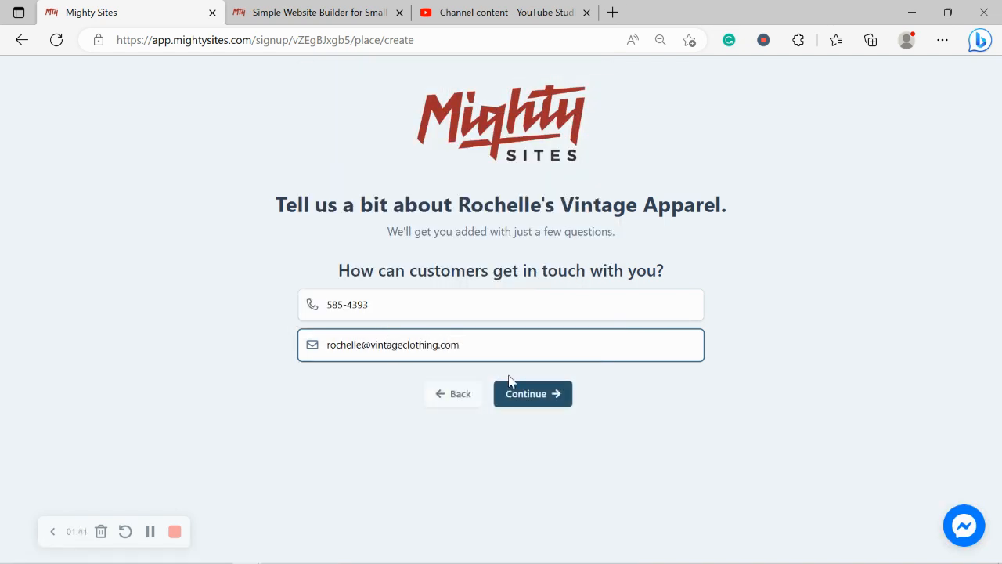
click(547, 394)
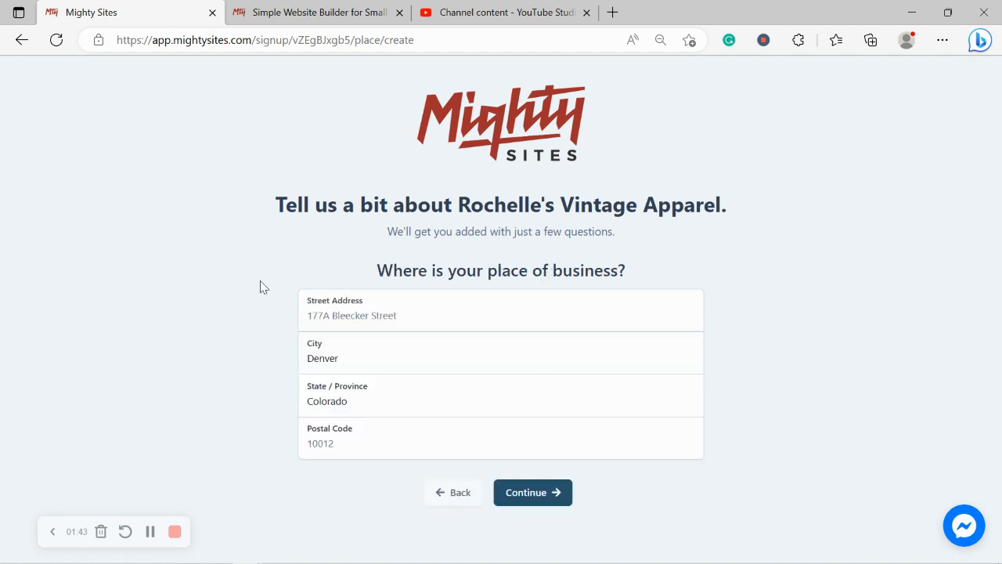
Fill in the business street address and postal code and submit the location
click(380, 323)
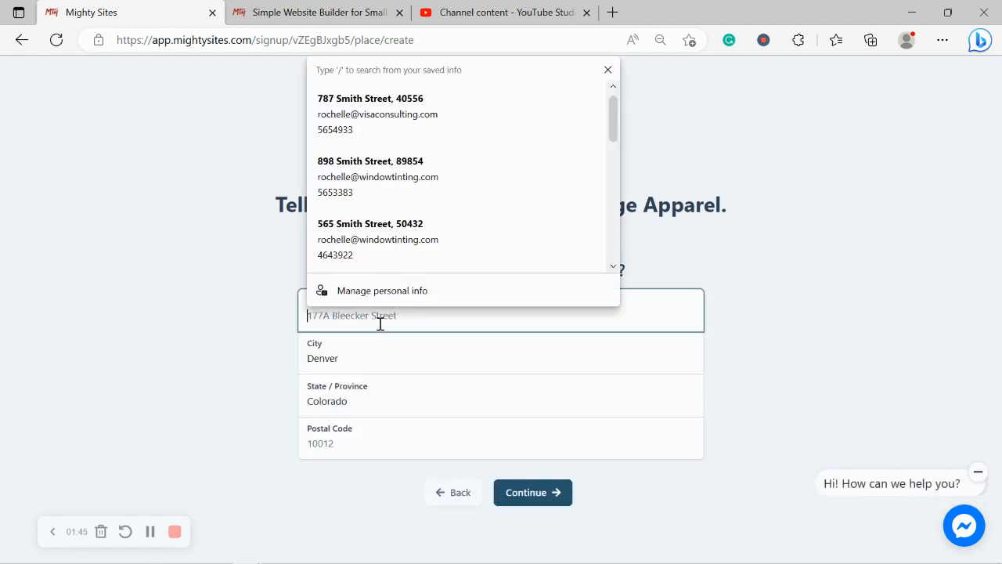
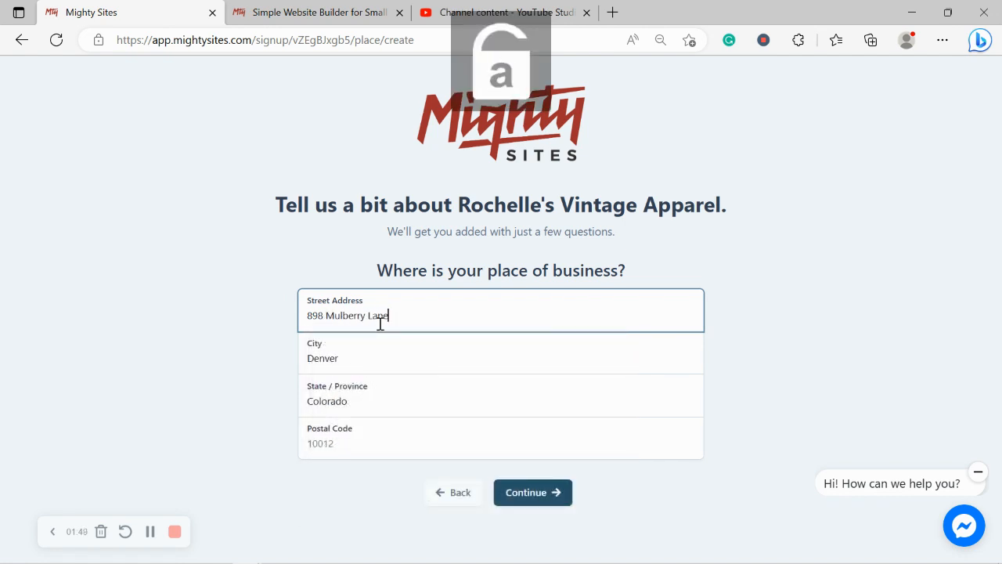
click(376, 444)
text(40554)
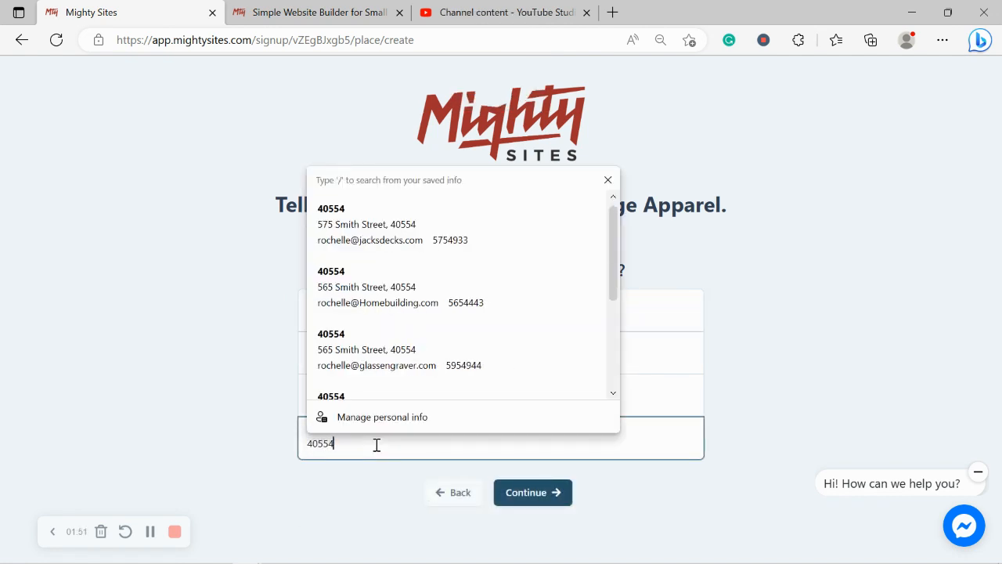
key(Tab)
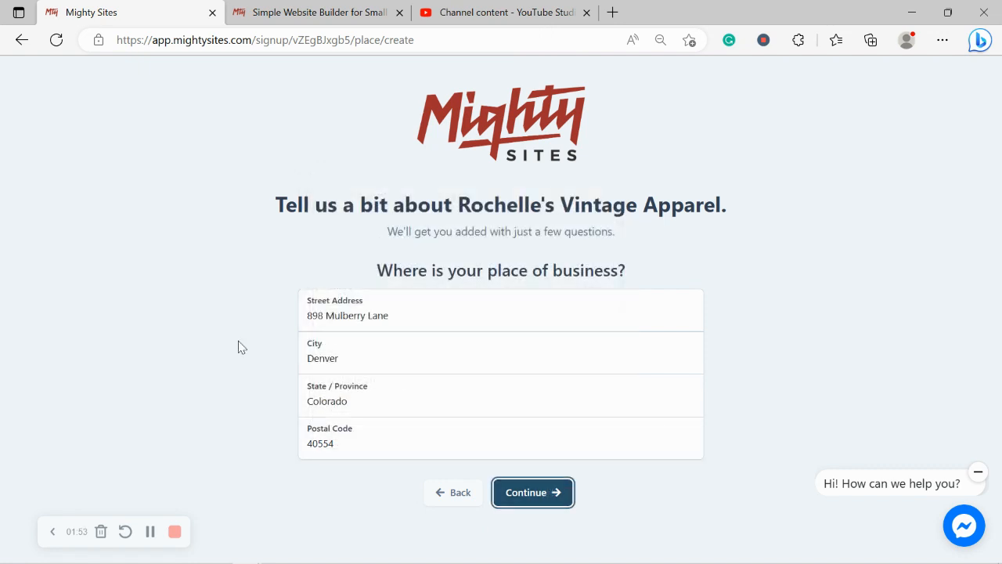
key(Return)
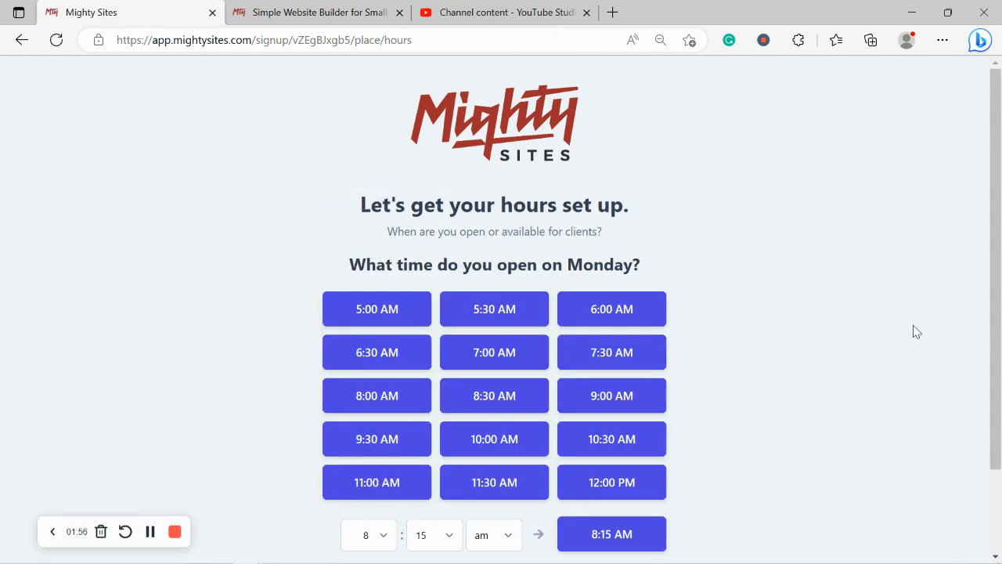
Set opening hours to 9:00 AM–5:00 PM, Monday through Saturday
scroll(917, 332, down, 1)
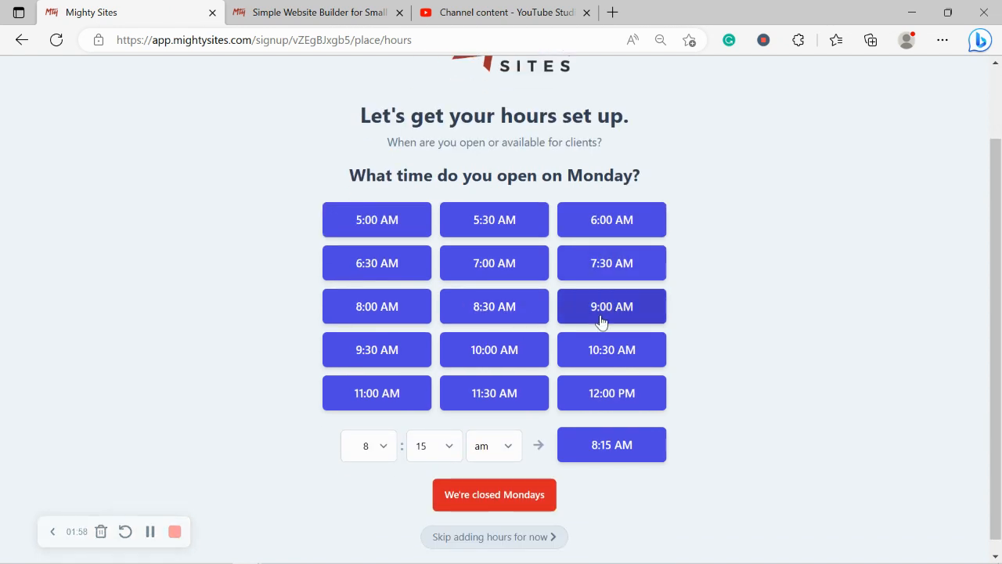
click(600, 320)
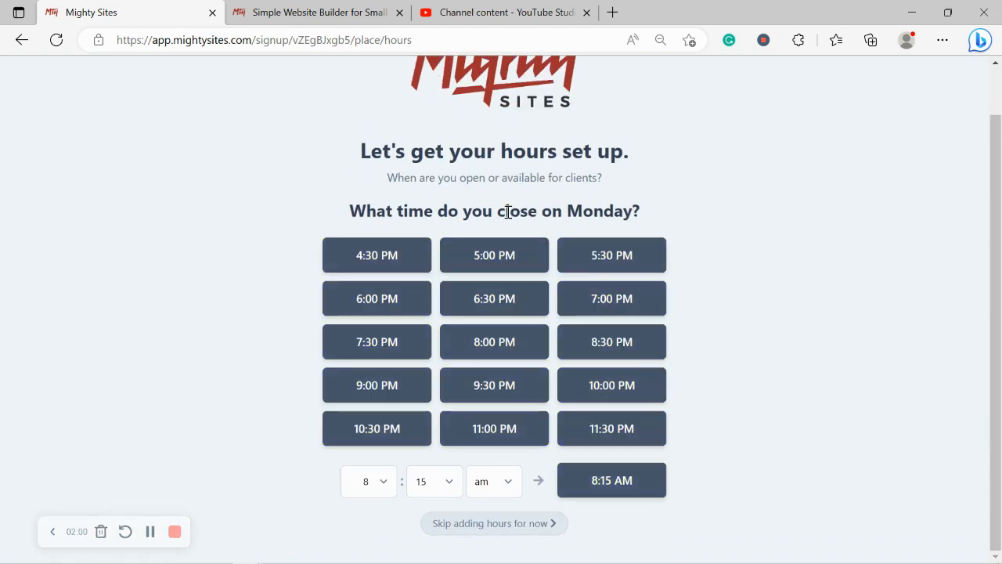
click(521, 253)
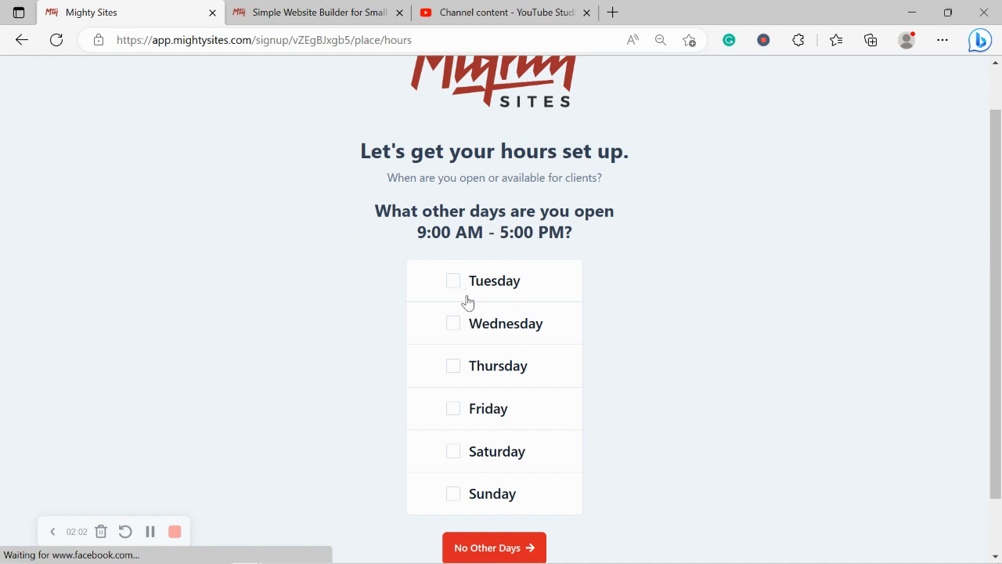
click(461, 296)
click(459, 321)
click(457, 367)
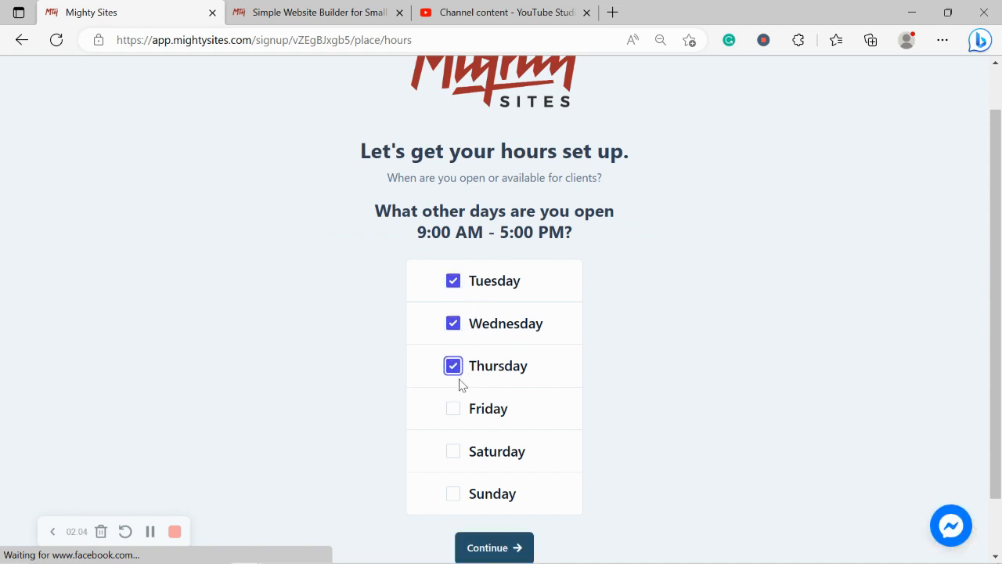
click(455, 409)
click(458, 452)
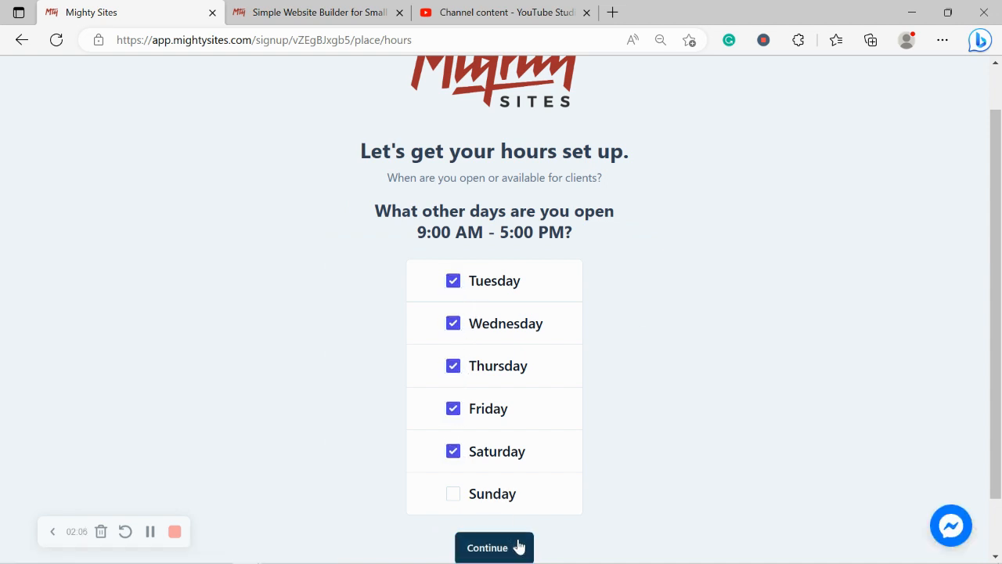
click(519, 546)
Mark the shop closed on Sundays and approve the summary to build the site
click(506, 530)
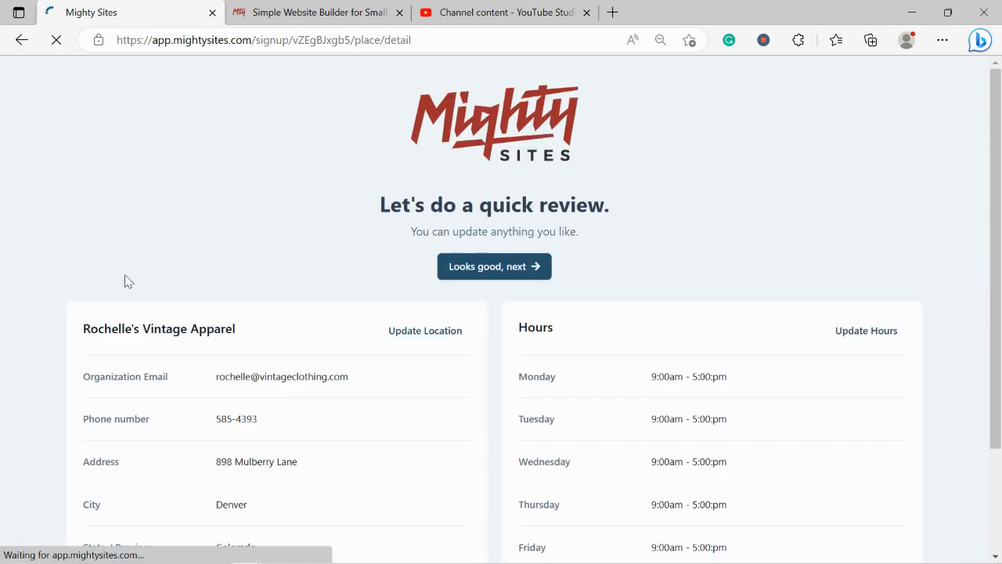
drag(997, 169, 996, 220)
click(516, 198)
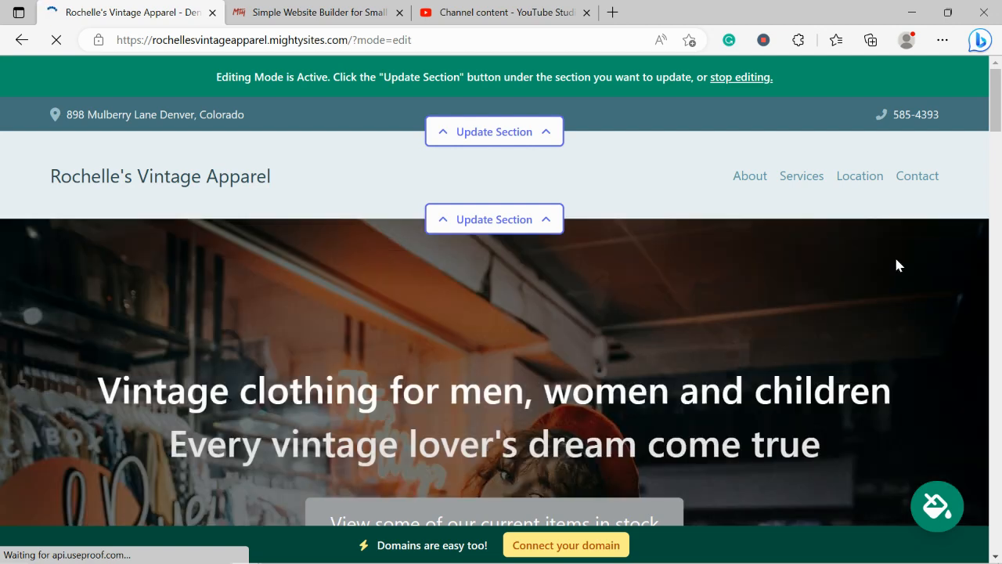
scroll(897, 260, down, 4)
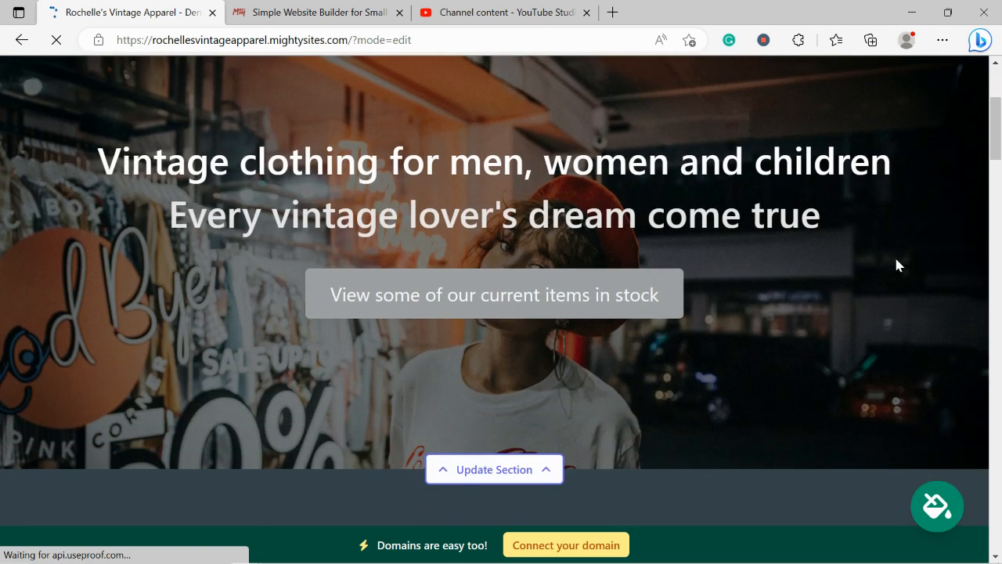
scroll(898, 265, down, 5)
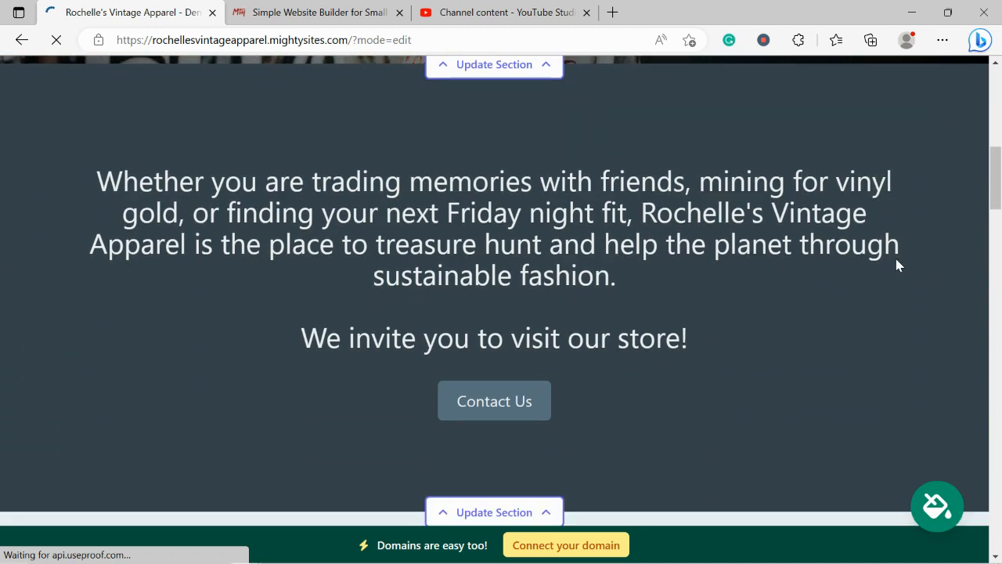
scroll(898, 264, down, 5)
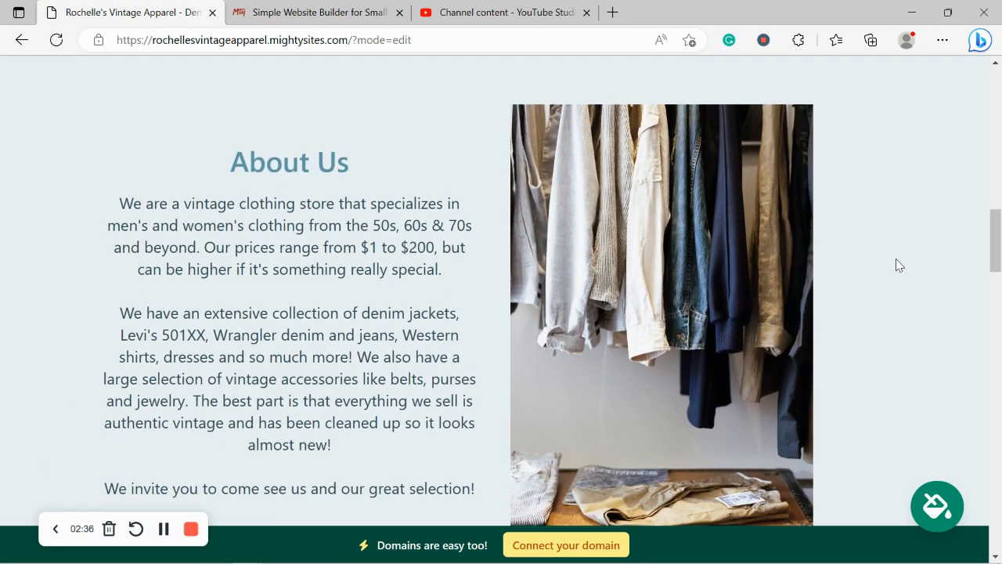
scroll(896, 265, down, 1)
drag(220, 105, 491, 443)
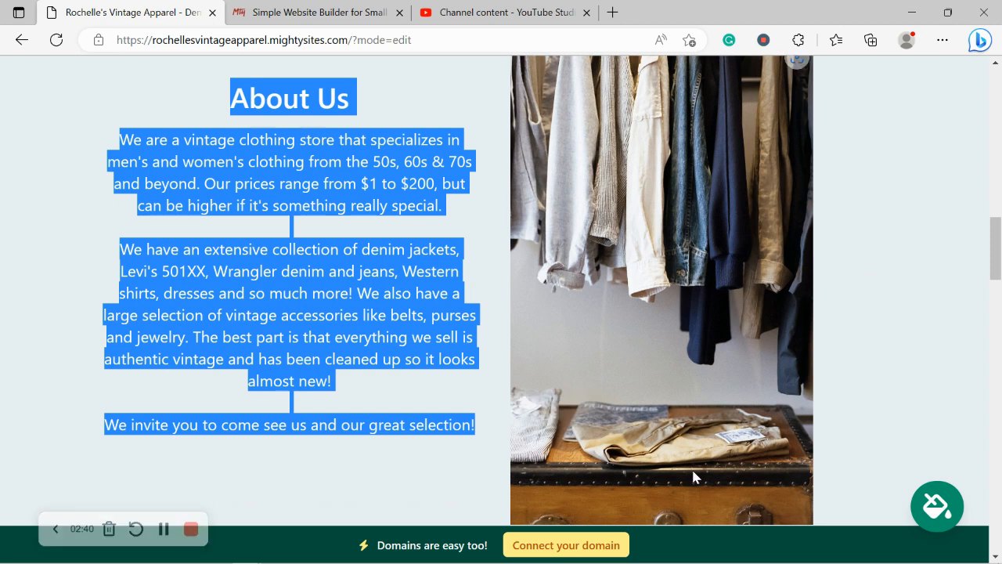
click(942, 346)
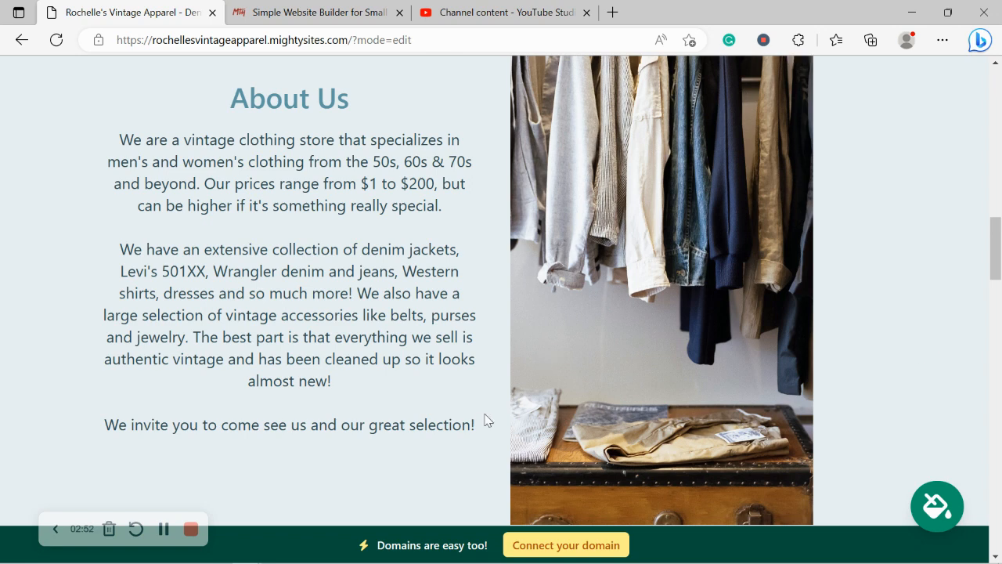
drag(474, 424, 103, 127)
scroll(143, 245, down, 5)
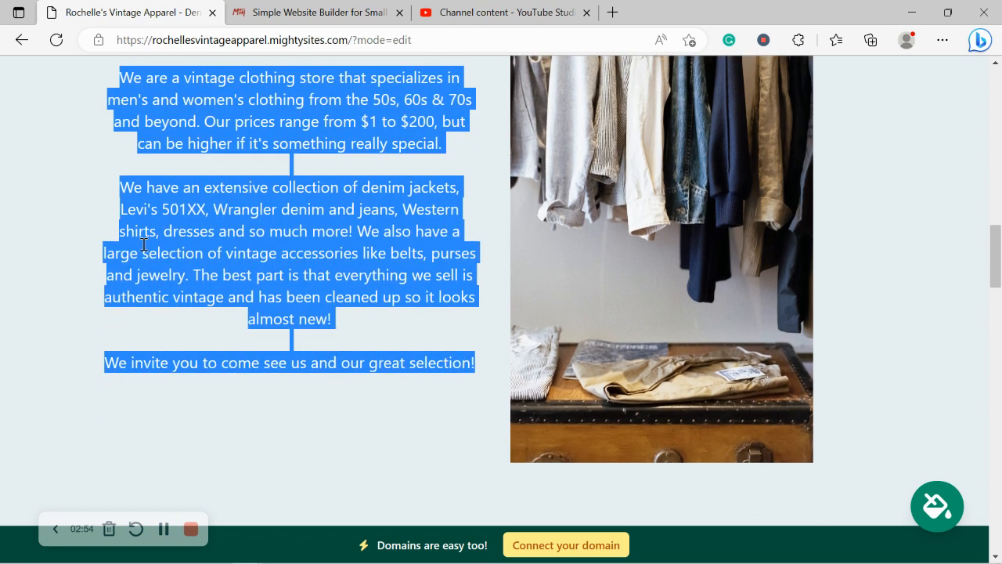
scroll(143, 250, down, 7)
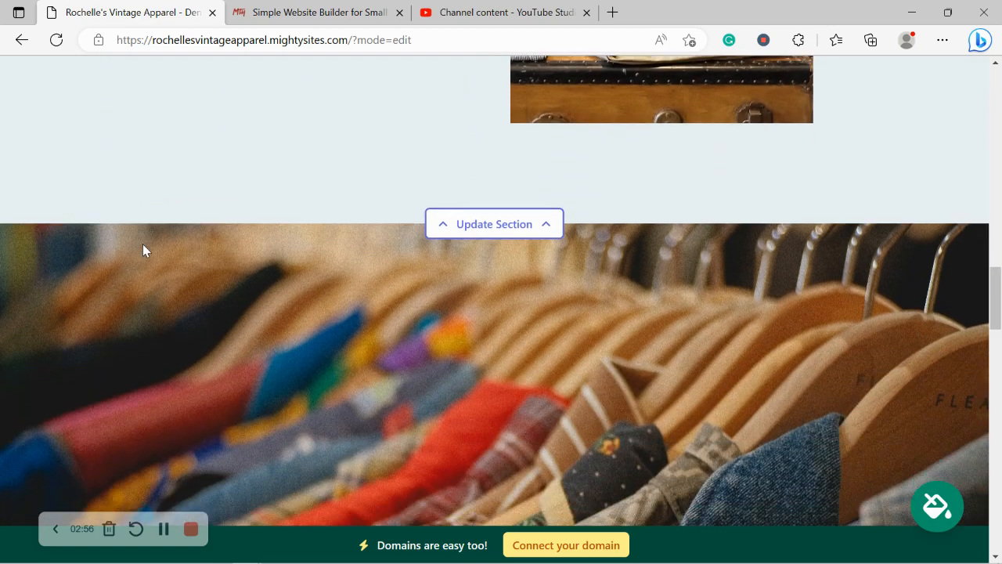
scroll(143, 250, down, 5)
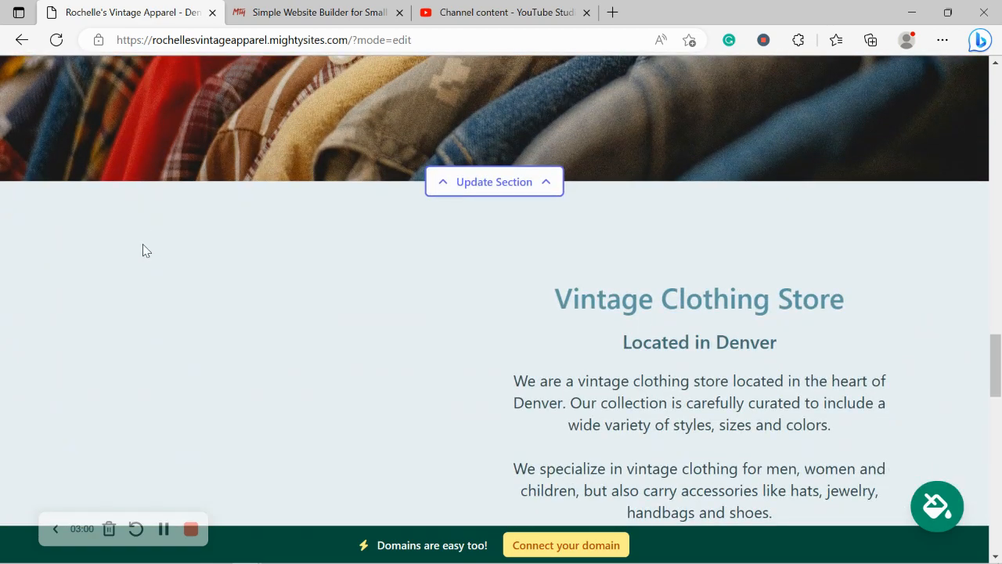
scroll(143, 250, down, 3)
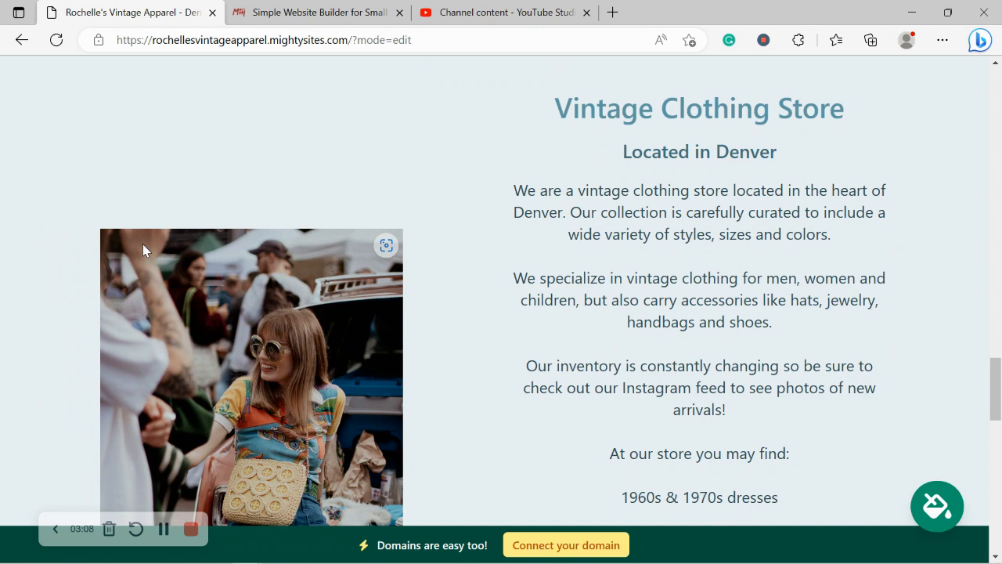
scroll(143, 249, down, 2)
scroll(143, 249, down, 1)
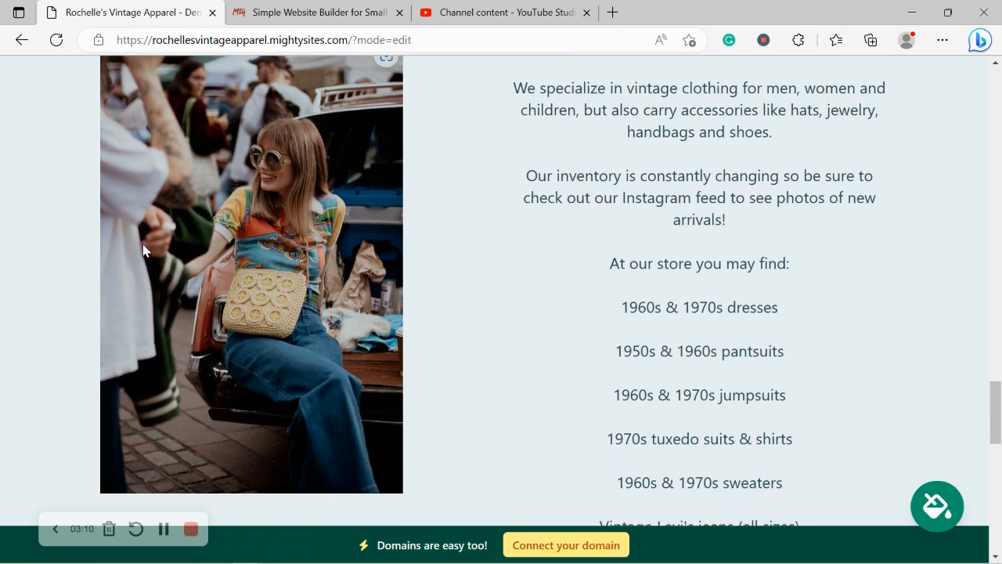
scroll(143, 249, down, 5)
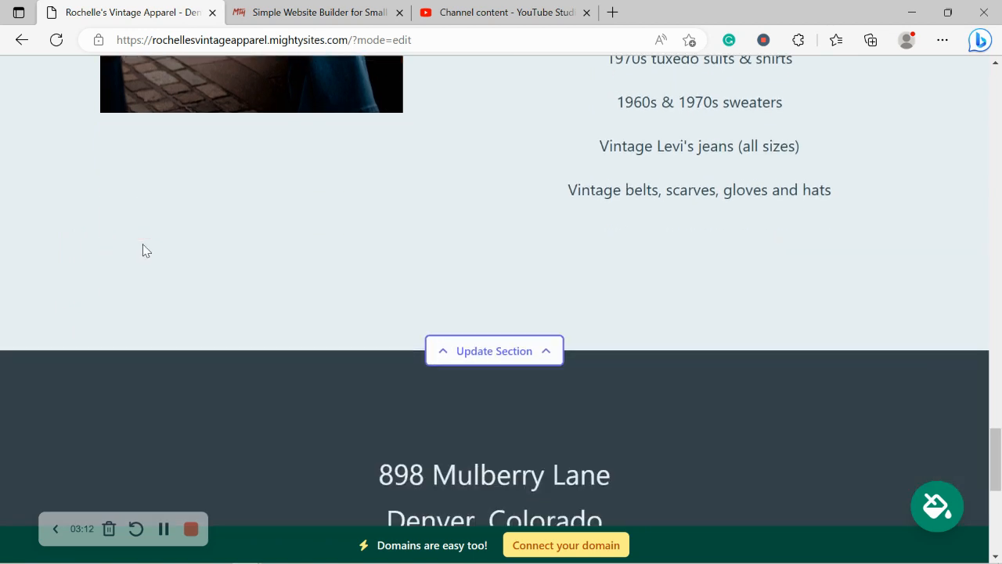
scroll(144, 250, down, 6)
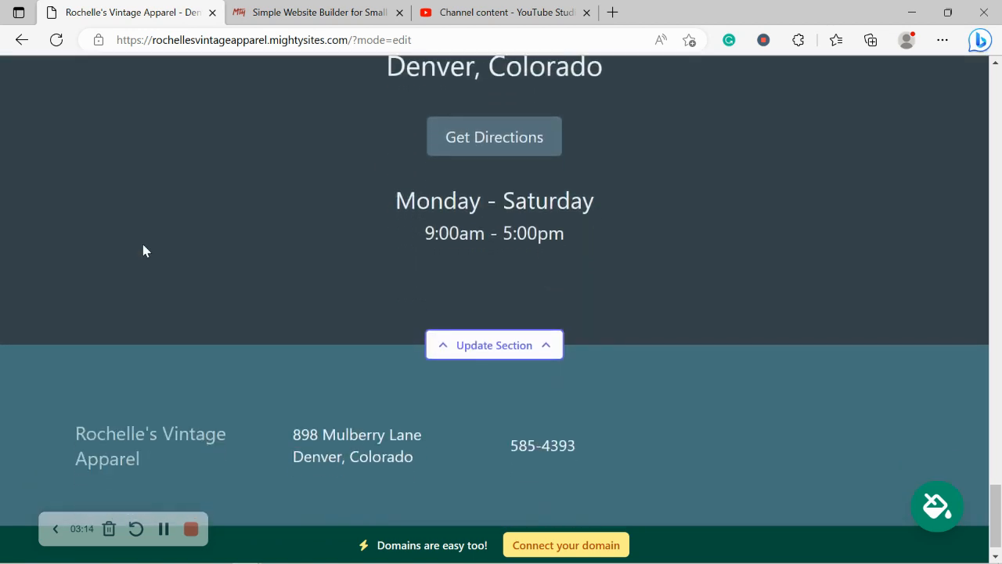
scroll(143, 250, up, 3)
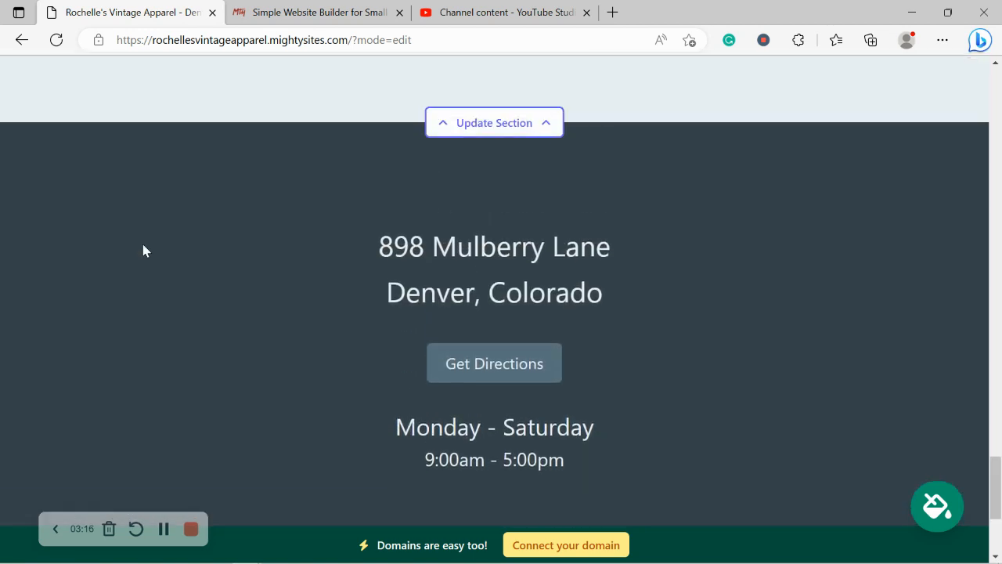
scroll(142, 251, up, 5)
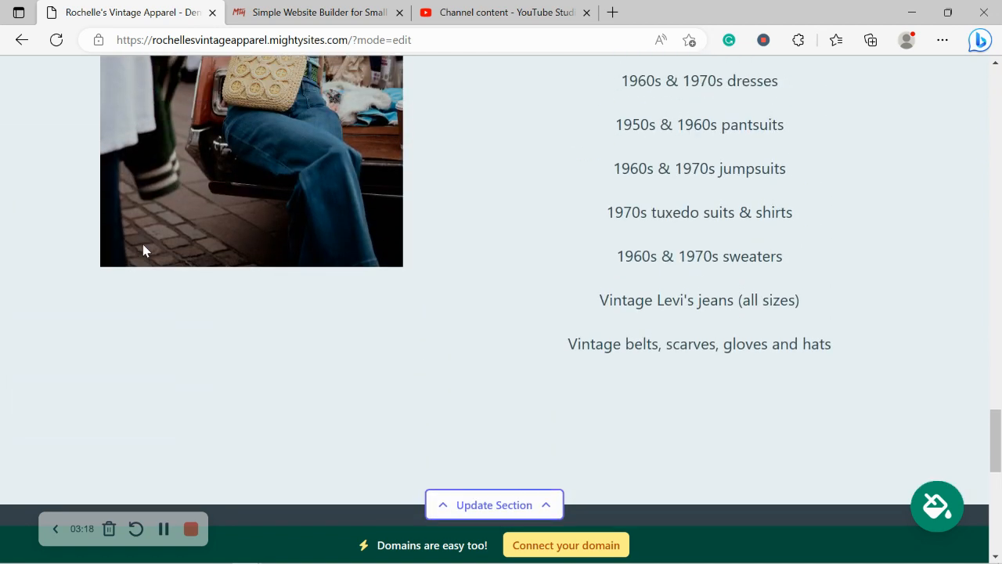
scroll(142, 250, up, 4)
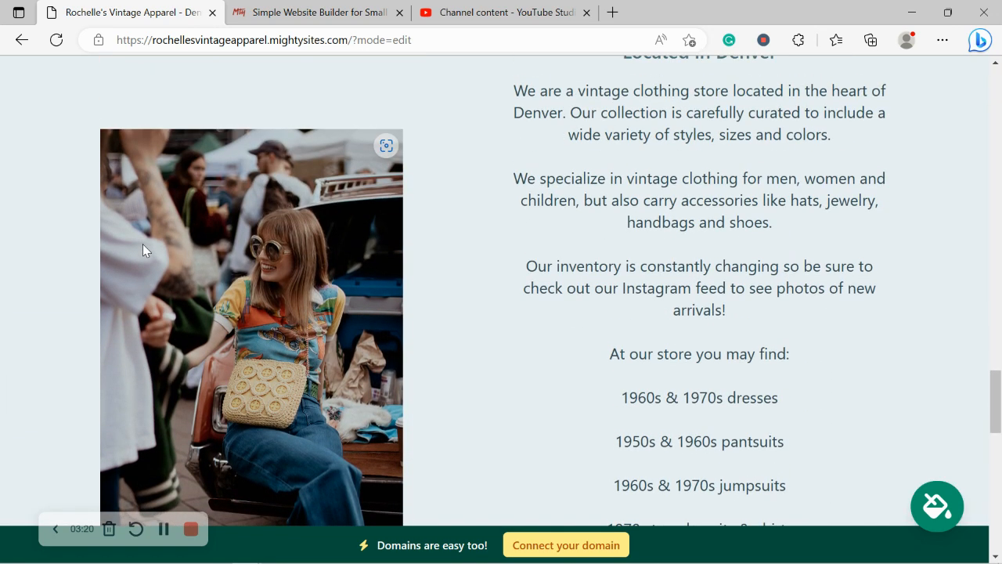
scroll(142, 246, up, 7)
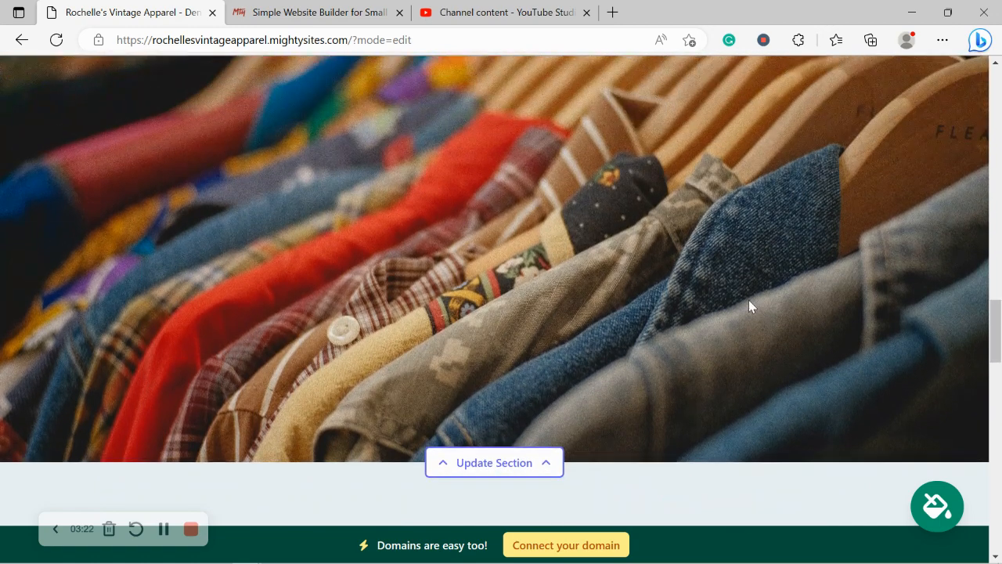
drag(995, 329, 994, 58)
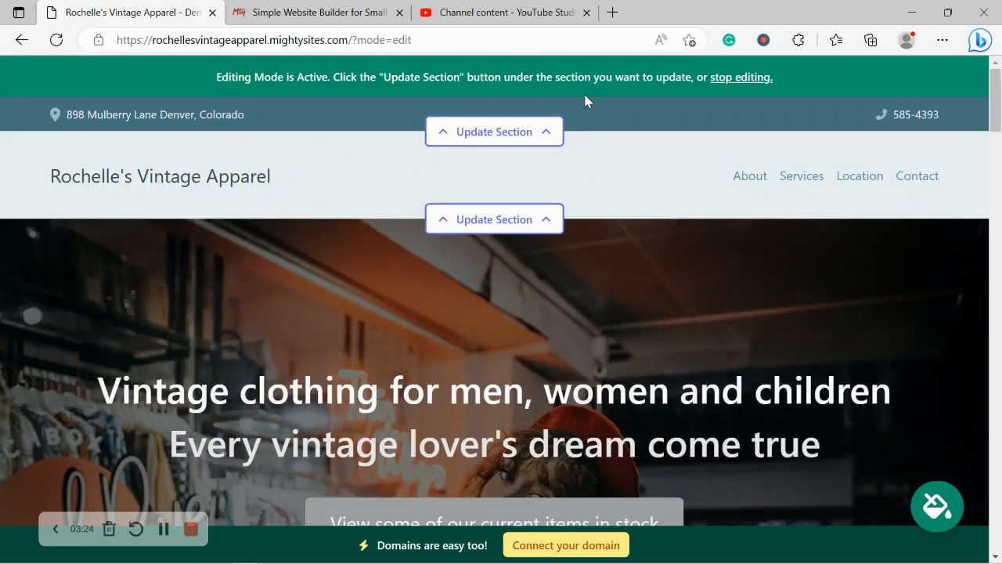
Show the organization email in the top bar, check the address link in Maps, and save the location
click(539, 134)
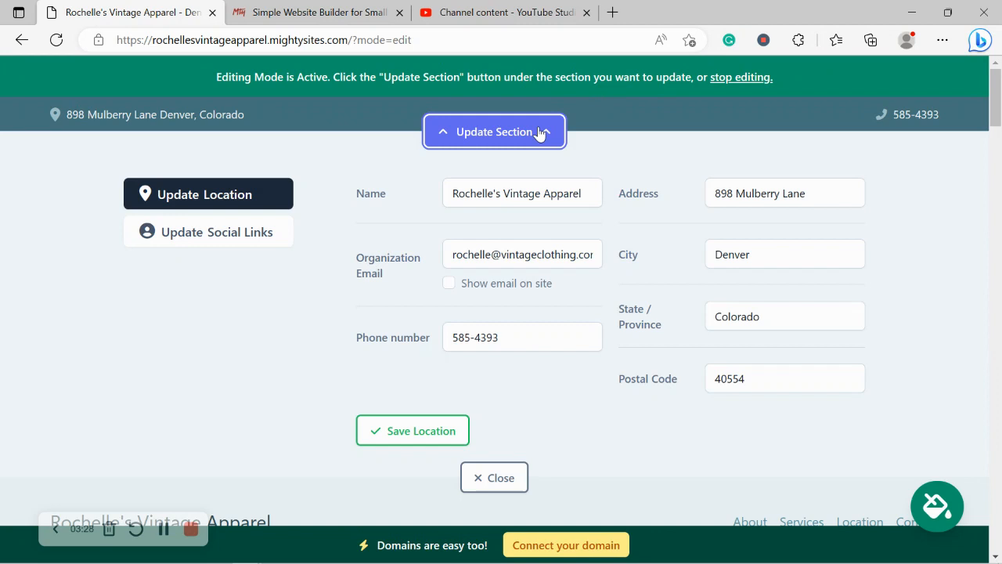
click(449, 285)
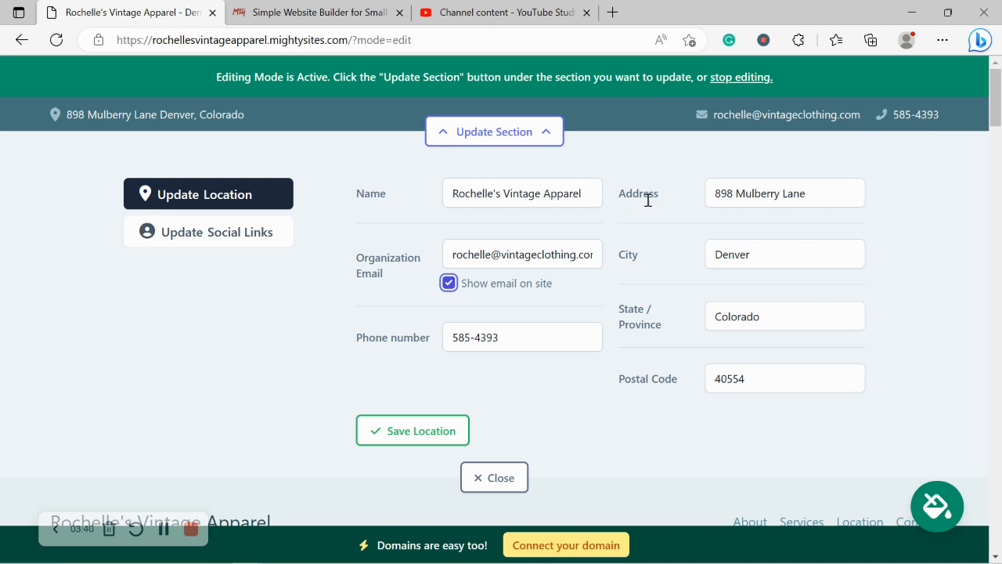
click(156, 114)
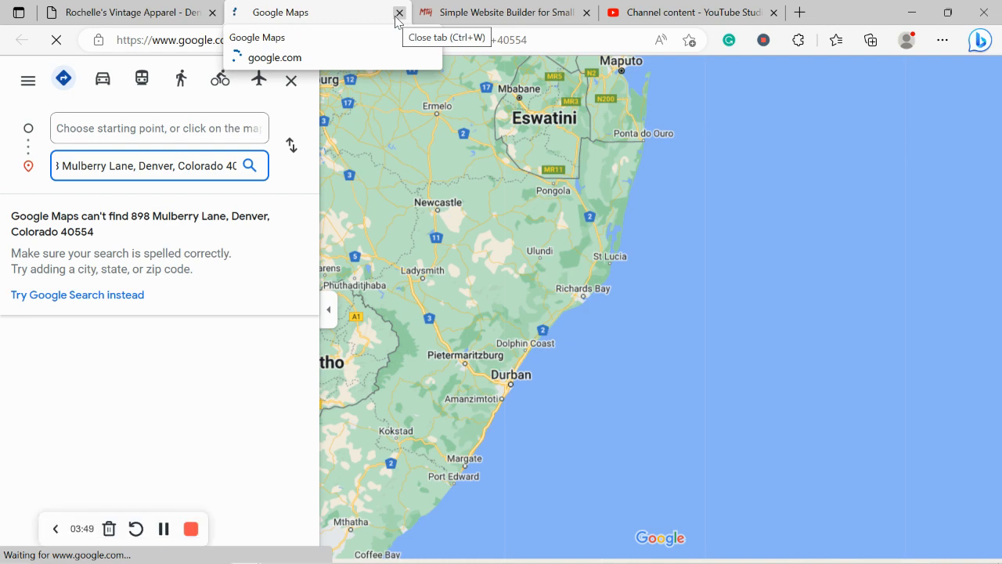
click(400, 13)
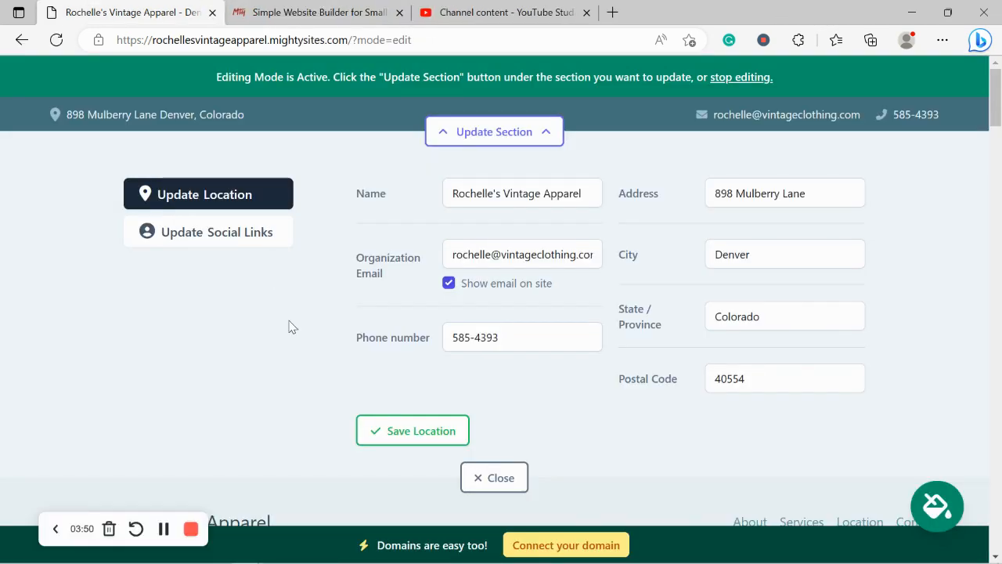
click(394, 436)
Add Instagram 'mightysites' and Twitter 'mightysitesusa' social links and save them
click(242, 247)
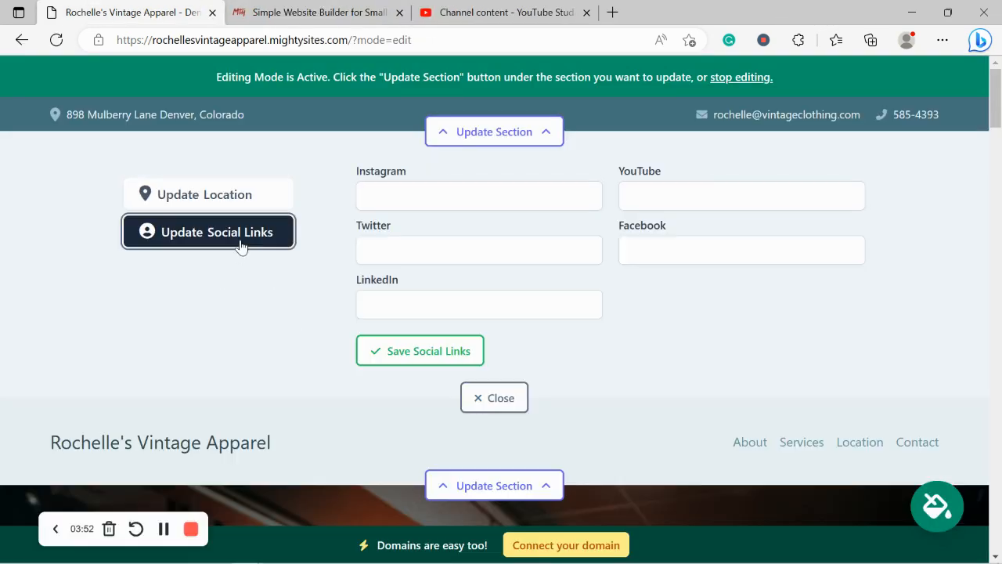
click(435, 190)
text(mightysite)
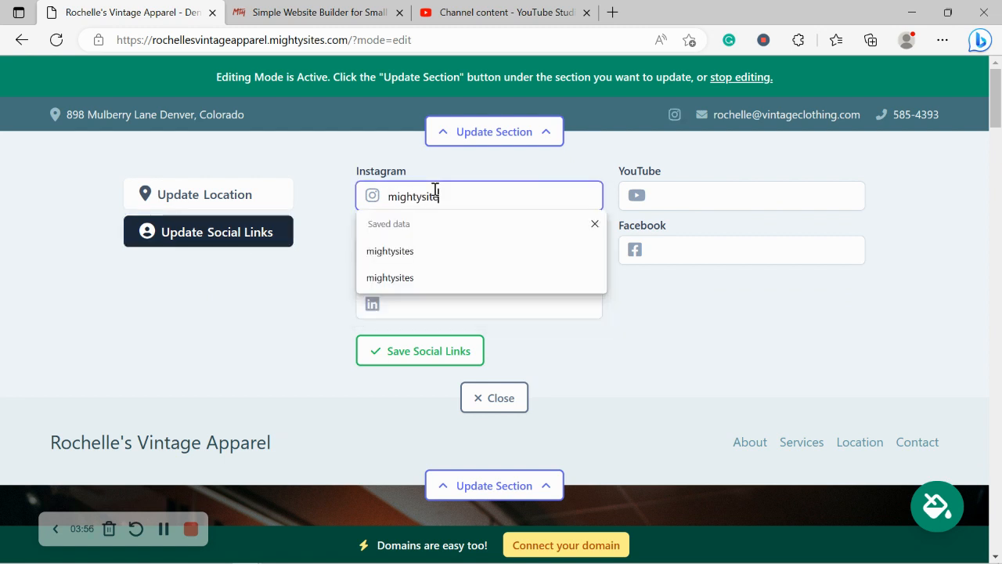
text(s)
click(292, 317)
click(431, 242)
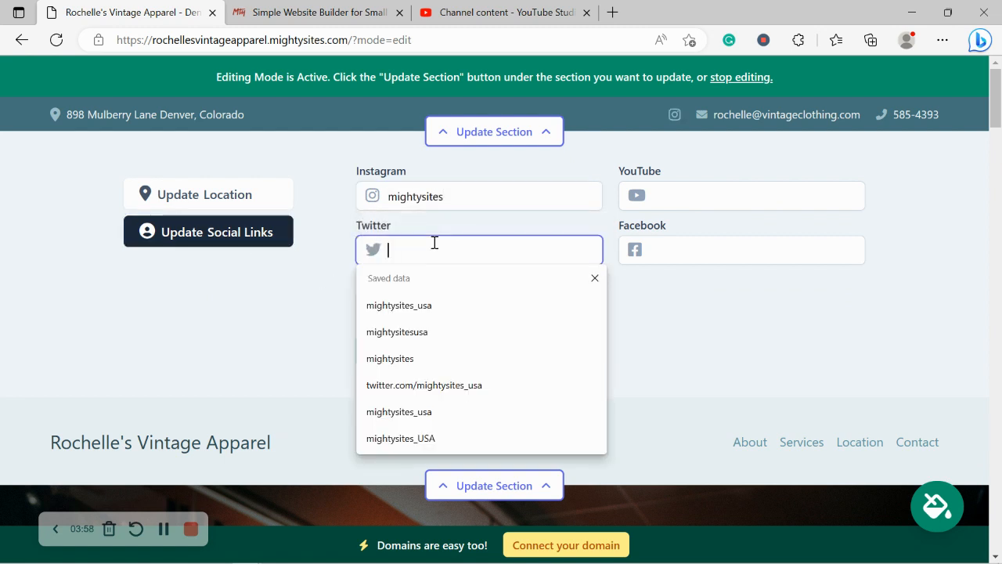
text(mightysitesusa)
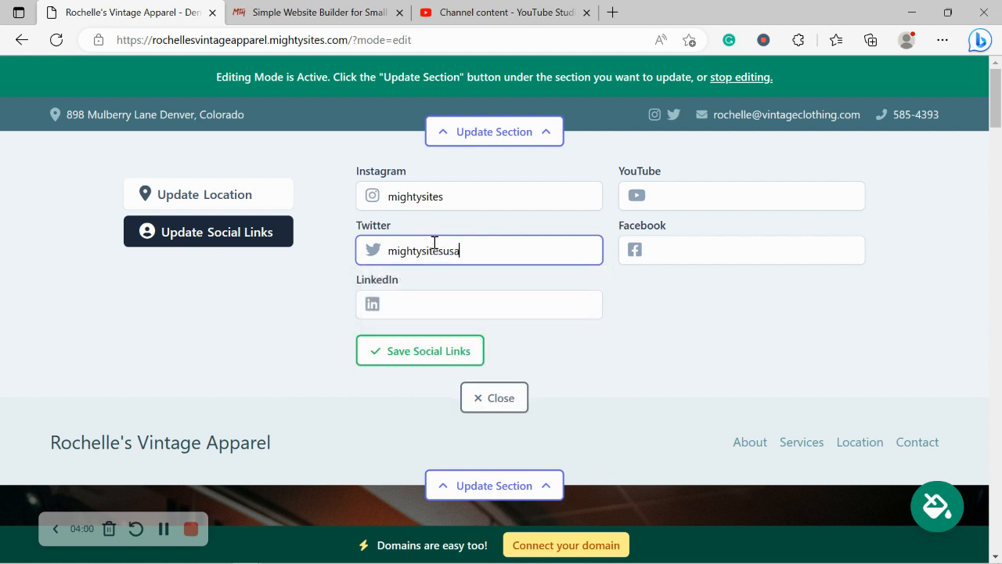
key(Return)
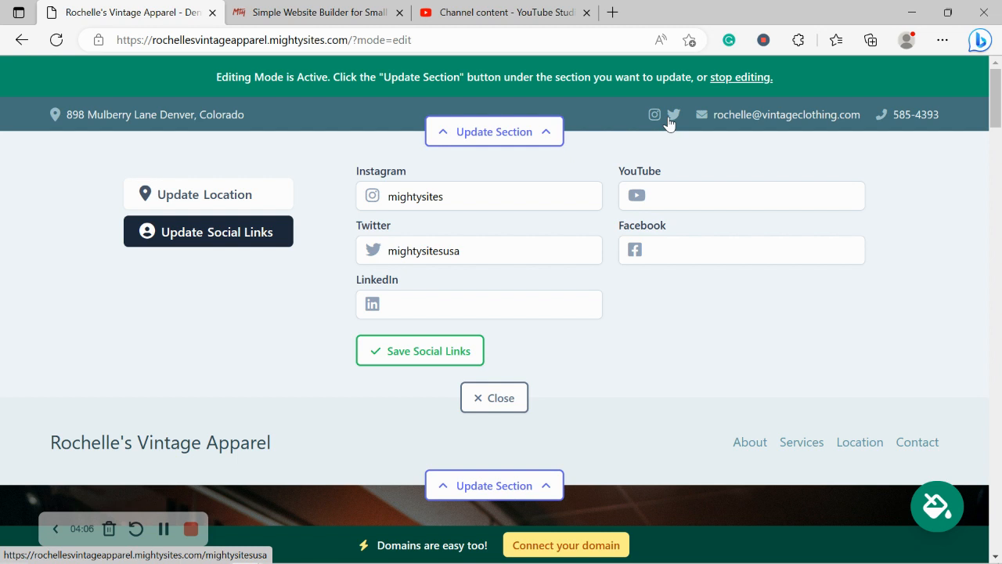
click(435, 358)
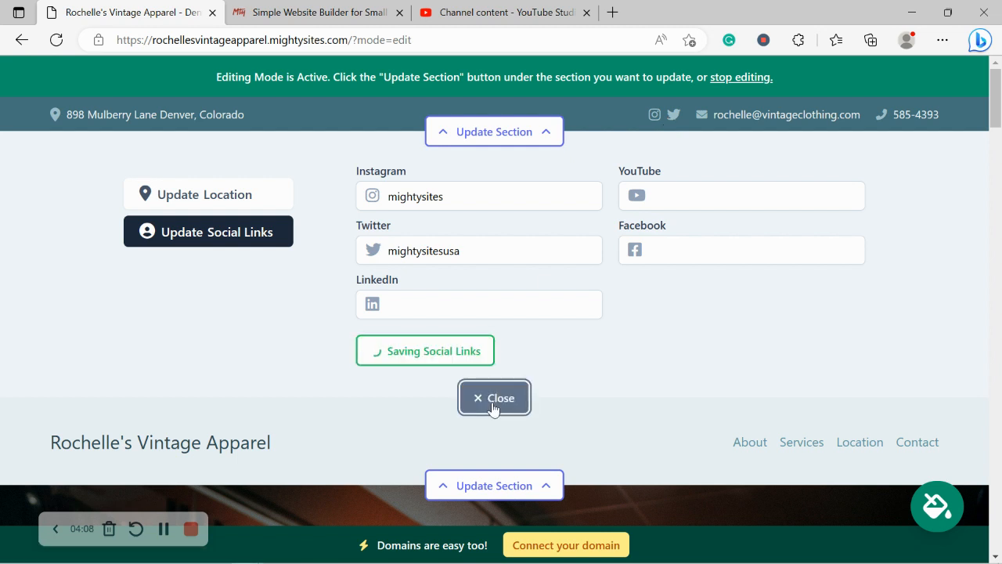
click(493, 397)
click(502, 228)
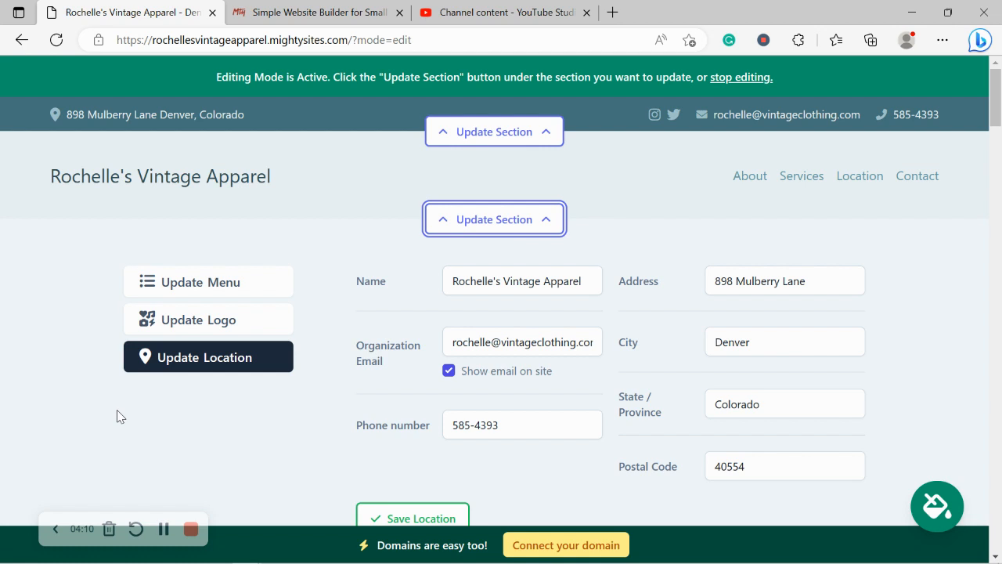
Upload the Mighty Sites gorilla logo image as the header logo and save it
click(242, 322)
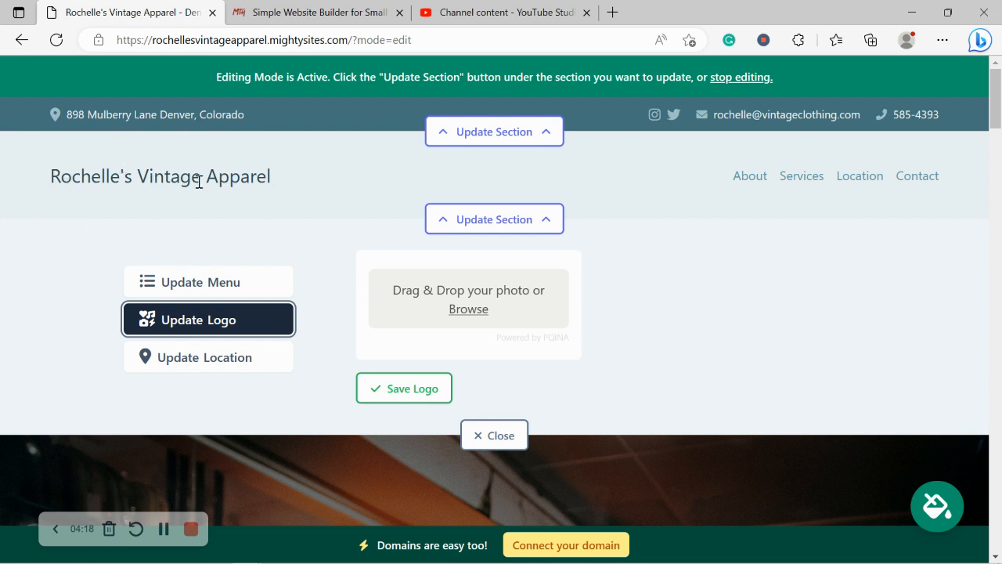
click(454, 307)
double_click(454, 178)
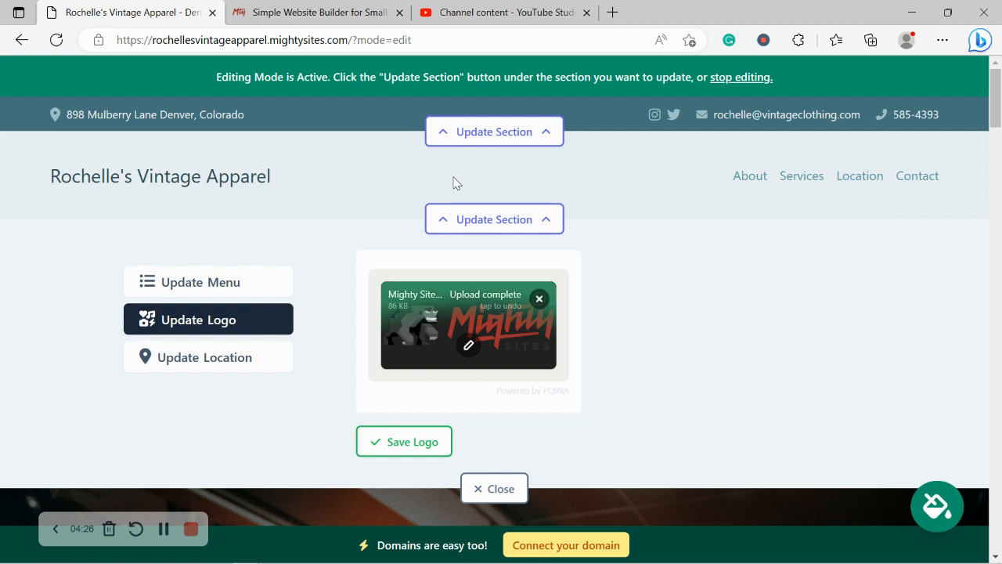
click(419, 441)
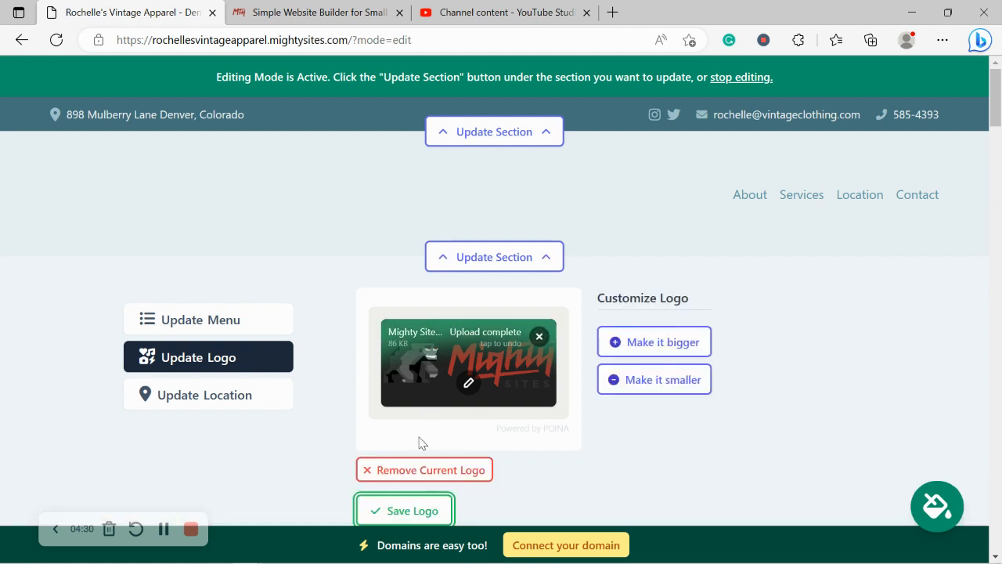
scroll(421, 444, down, 1)
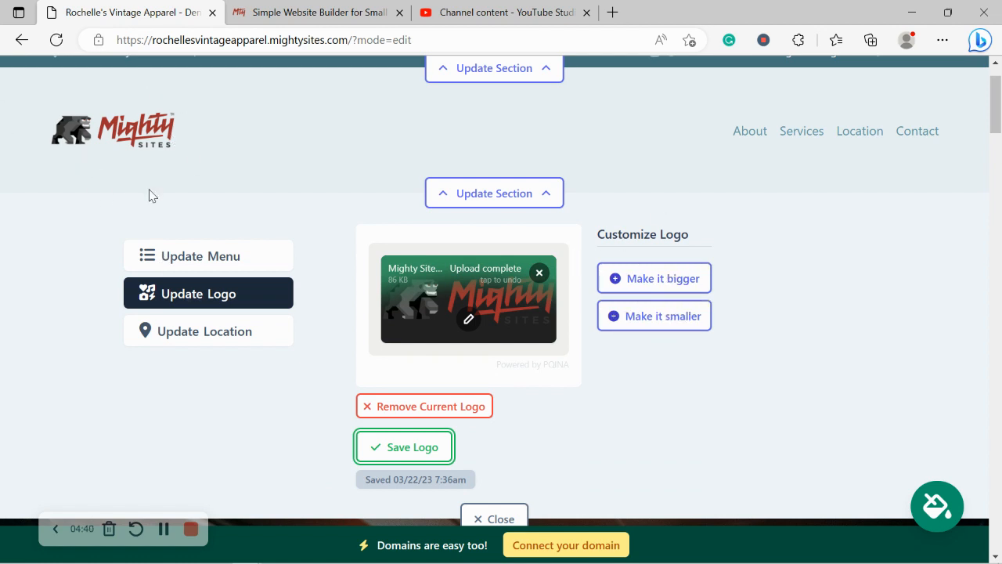
scroll(149, 196, down, 2)
click(429, 322)
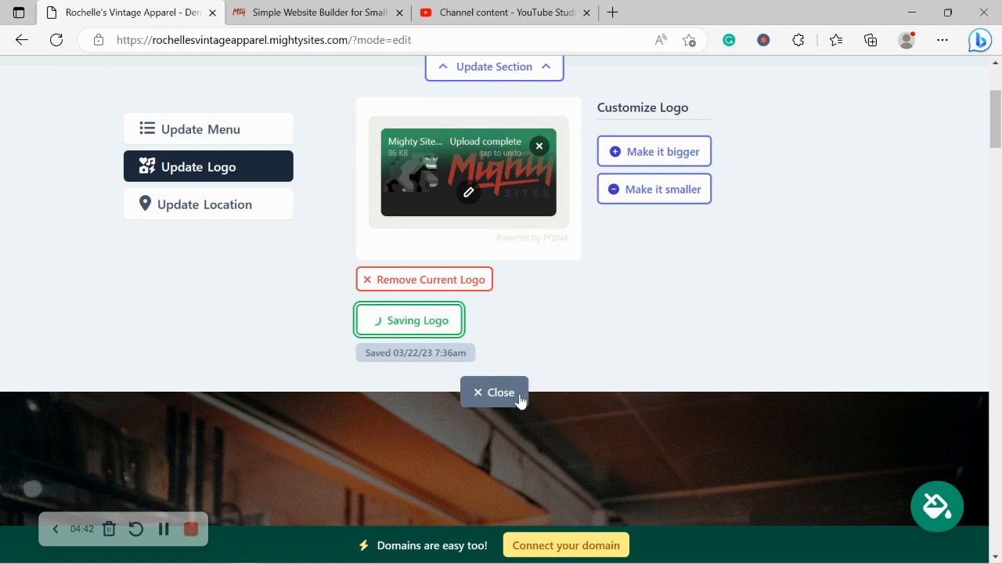
click(517, 396)
scroll(417, 112, up, 2)
scroll(417, 112, down, 9)
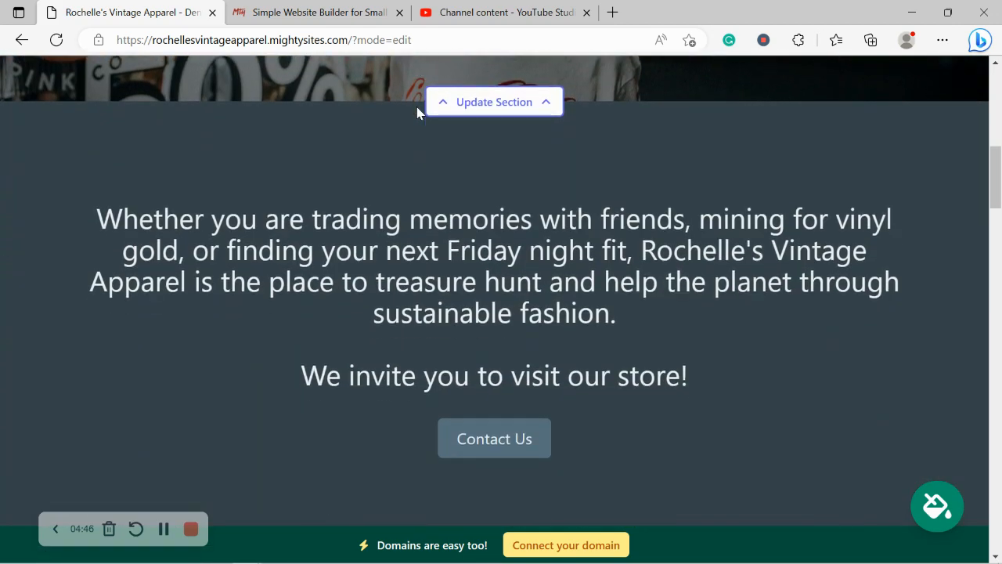
drag(123, 220, 572, 504)
scroll(572, 501, down, 5)
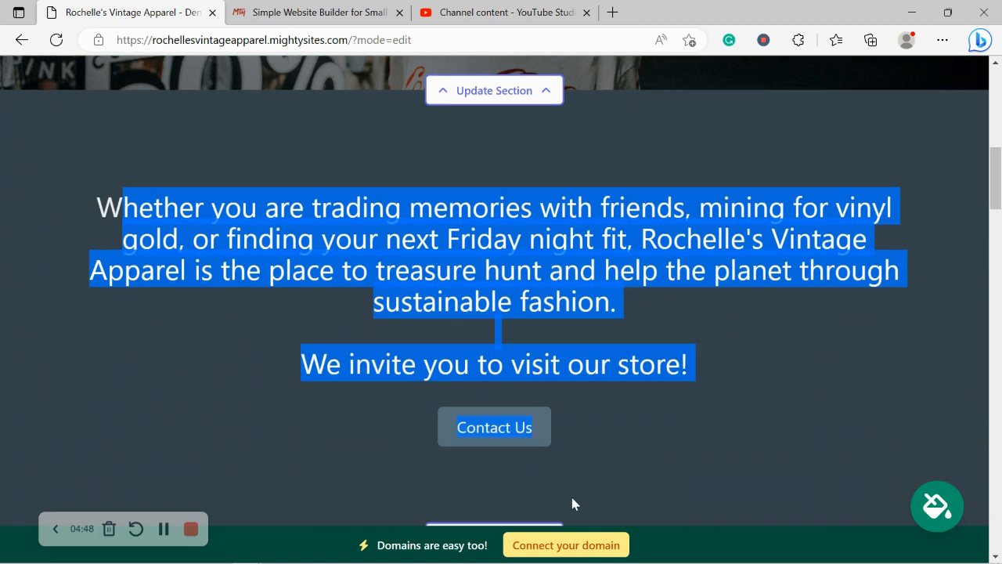
scroll(572, 501, down, 5)
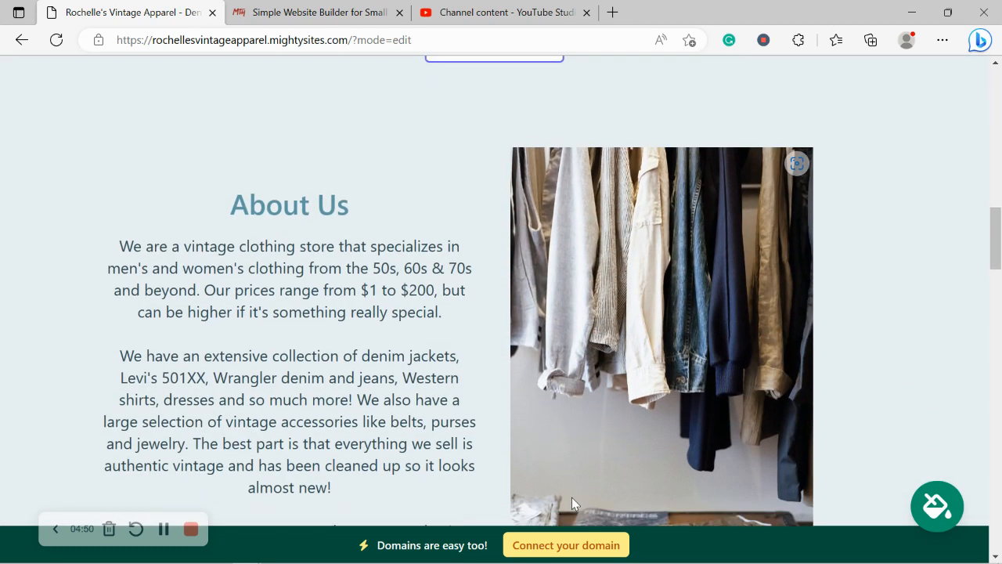
scroll(572, 504, down, 2)
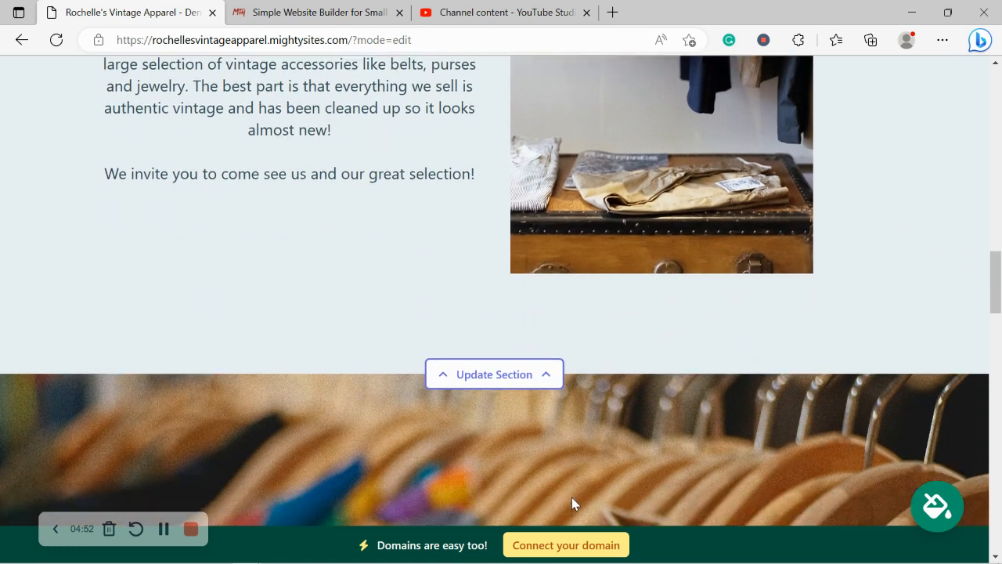
scroll(572, 504, up, 1)
scroll(571, 504, up, 4)
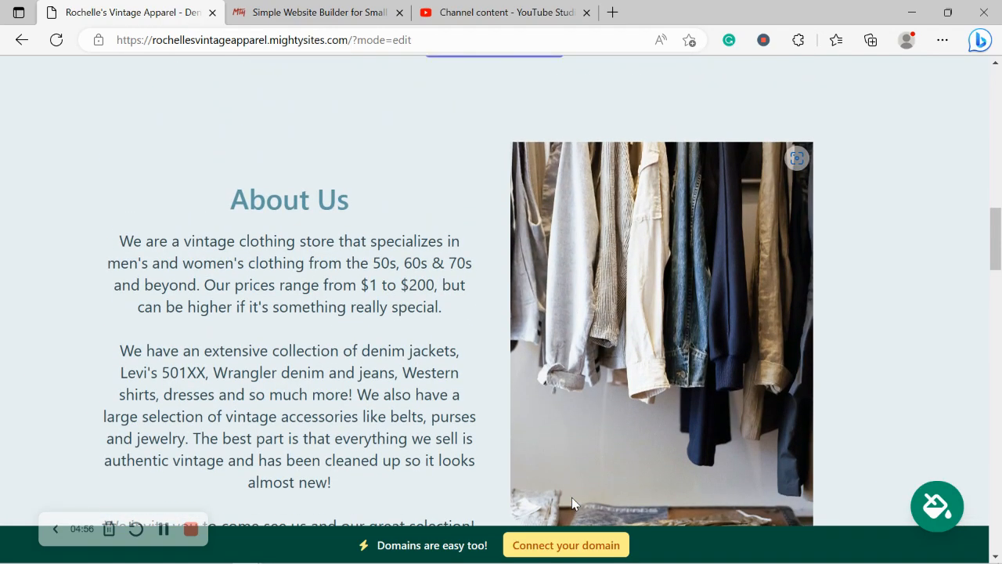
scroll(572, 497, up, 2)
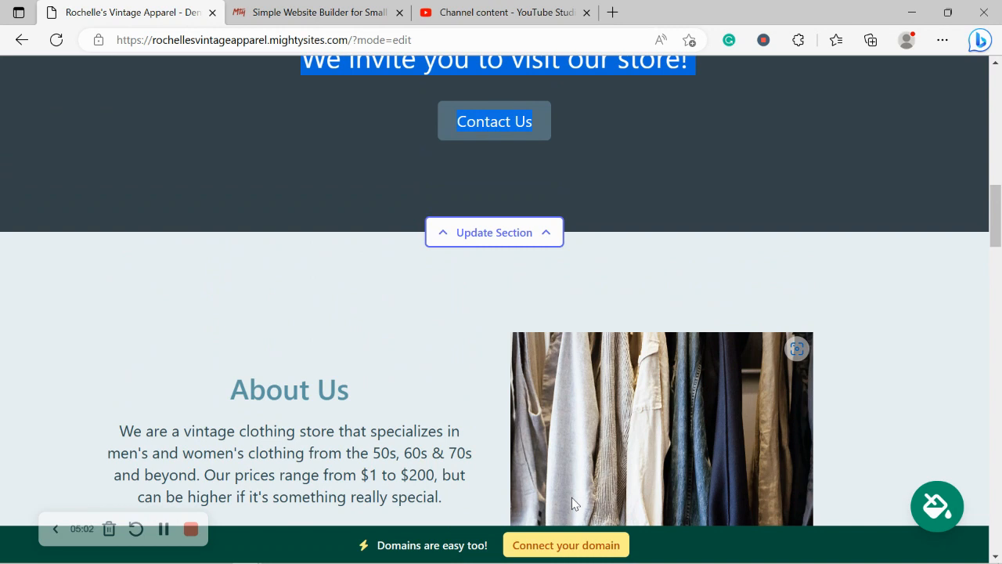
scroll(572, 497, up, 1)
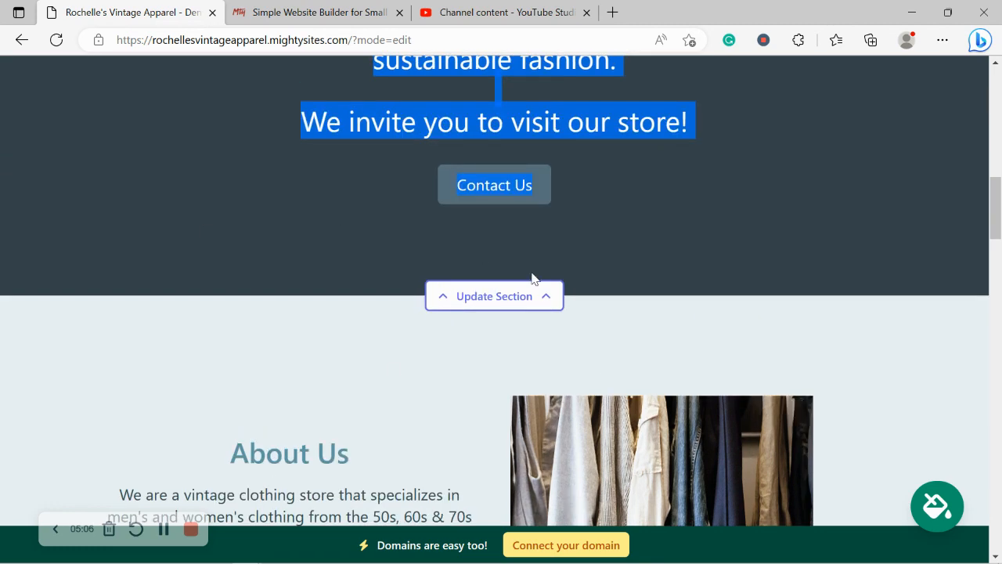
scroll(533, 278, up, 1)
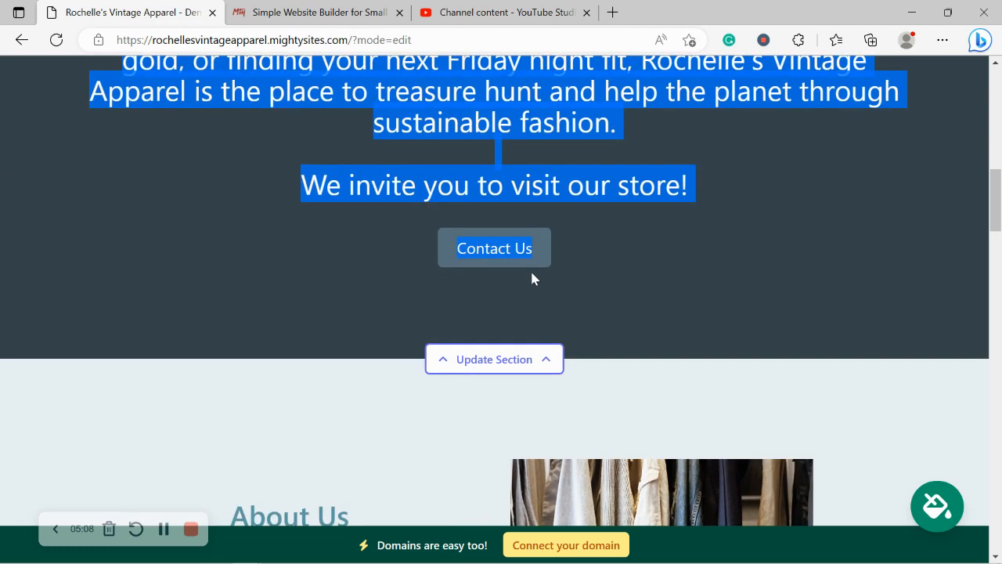
Preview slate blue, maroon, teal and green themes, then apply and save the olive theme
click(934, 505)
click(376, 455)
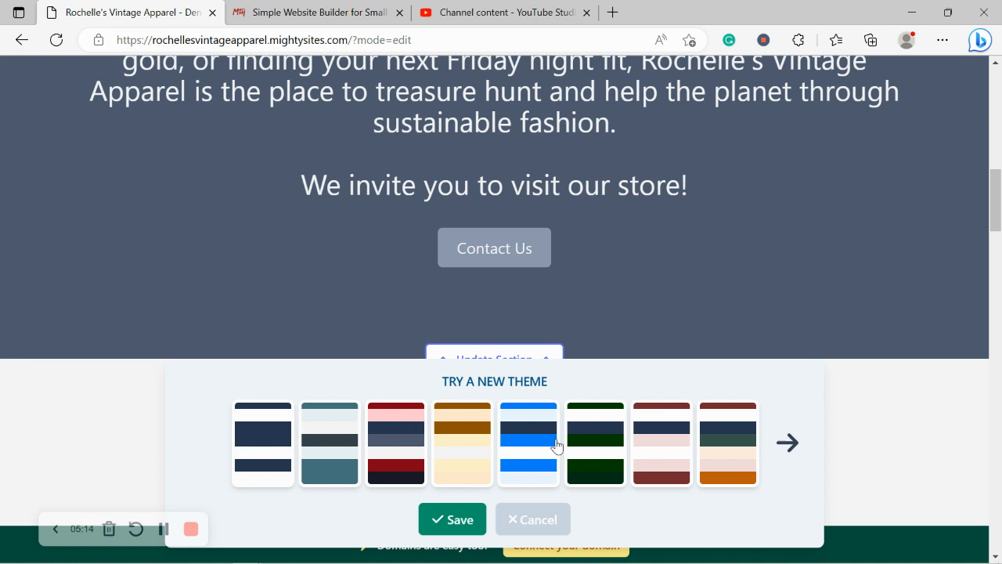
click(640, 451)
click(772, 443)
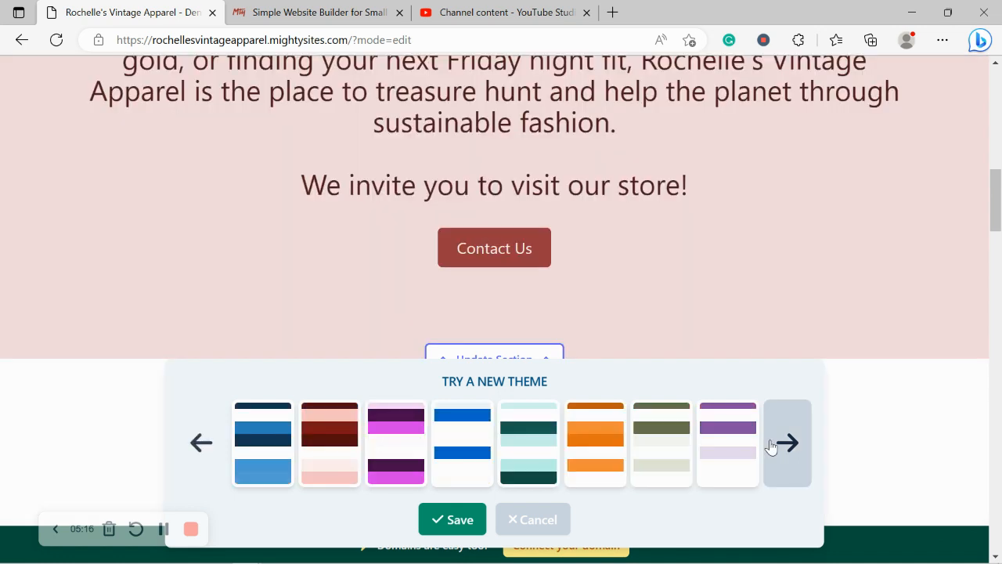
click(773, 444)
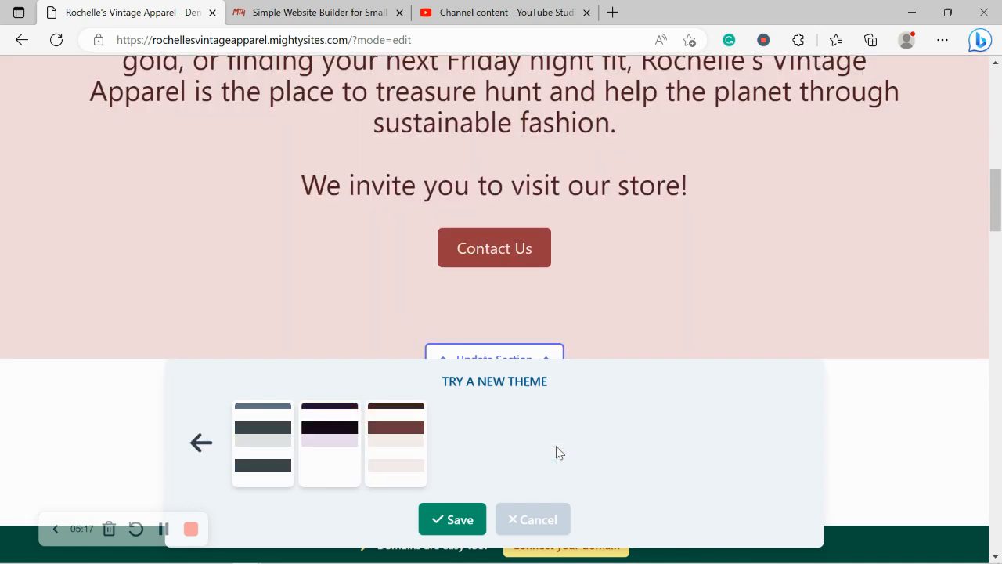
click(202, 443)
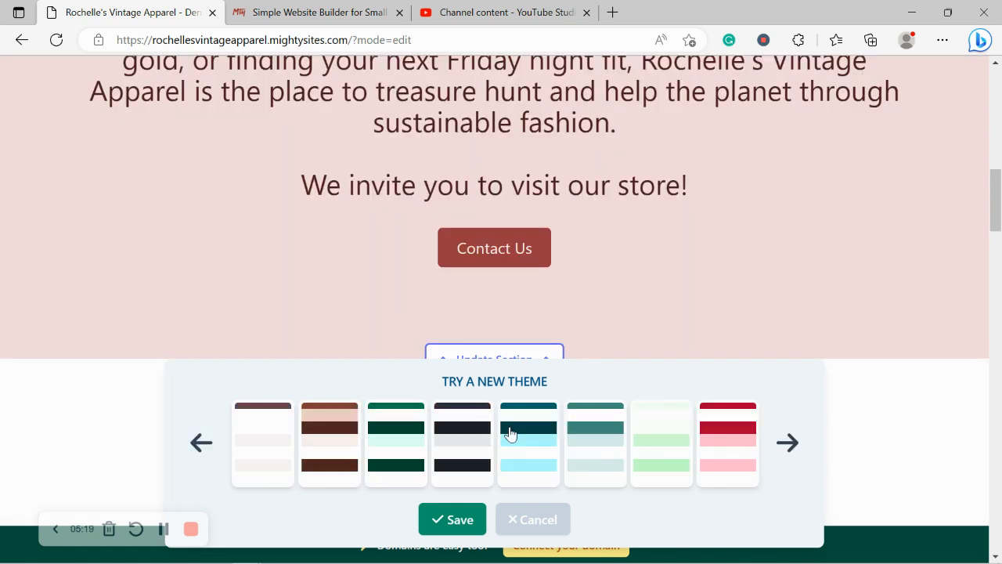
click(572, 445)
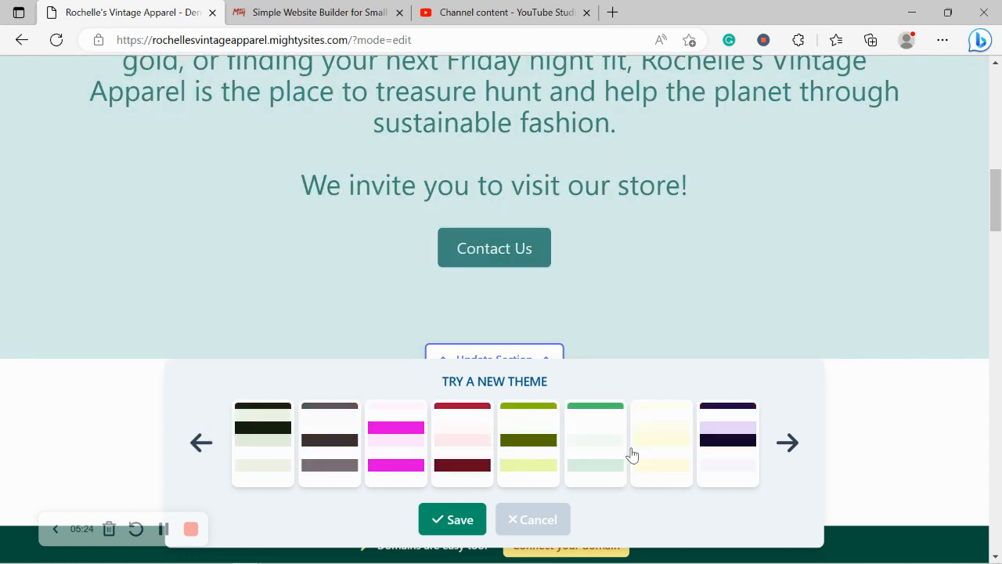
click(633, 454)
click(582, 447)
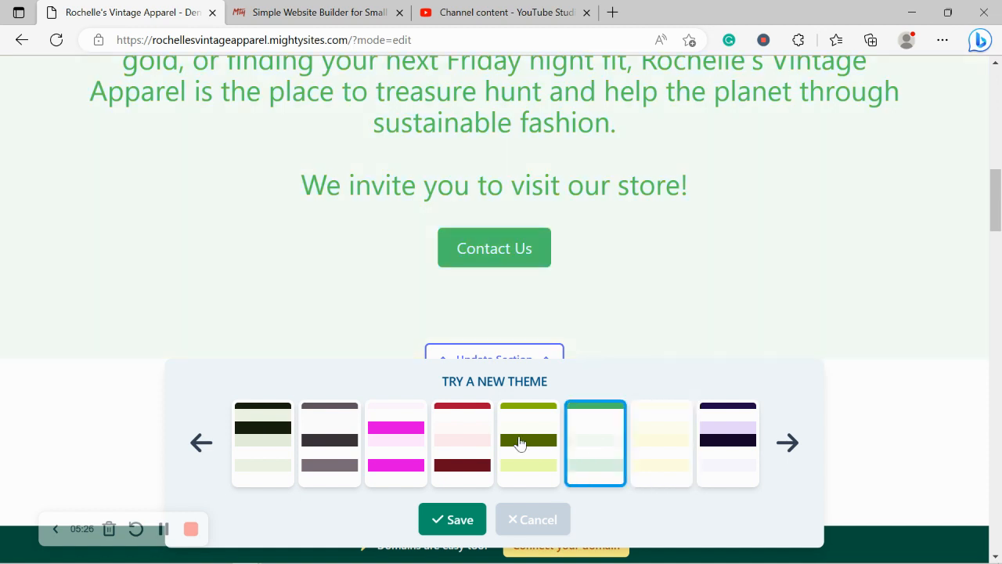
click(205, 436)
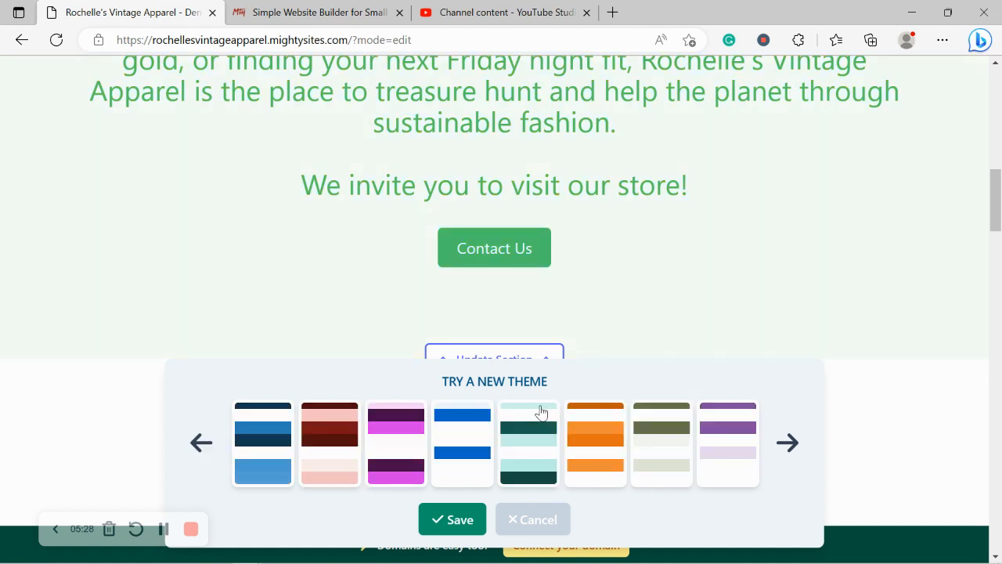
click(640, 446)
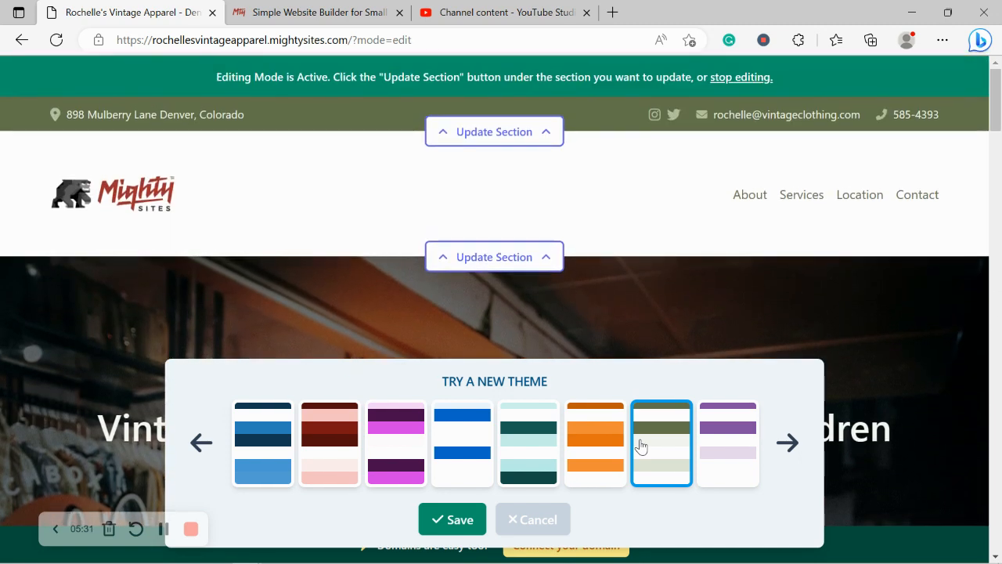
click(474, 524)
Open the hero section's image settings and its stock photo library
scroll(501, 416, down, 5)
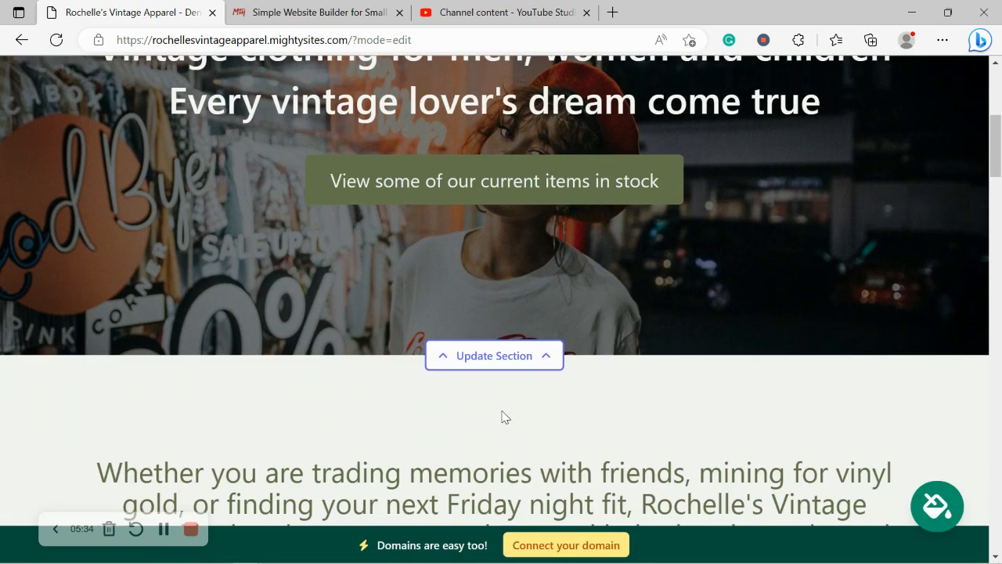
click(494, 355)
scroll(181, 202, down, 2)
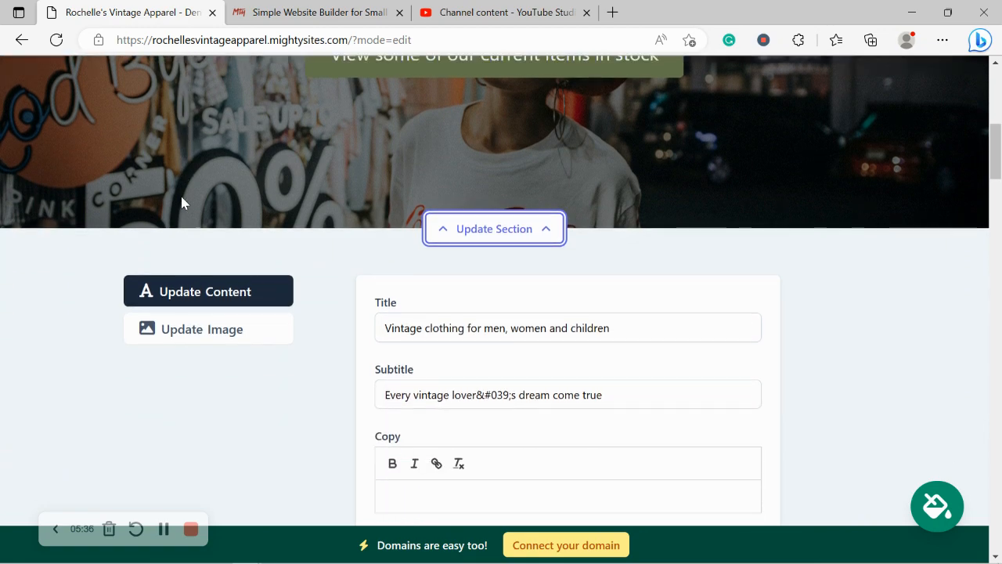
click(259, 335)
scroll(525, 271, down, 1)
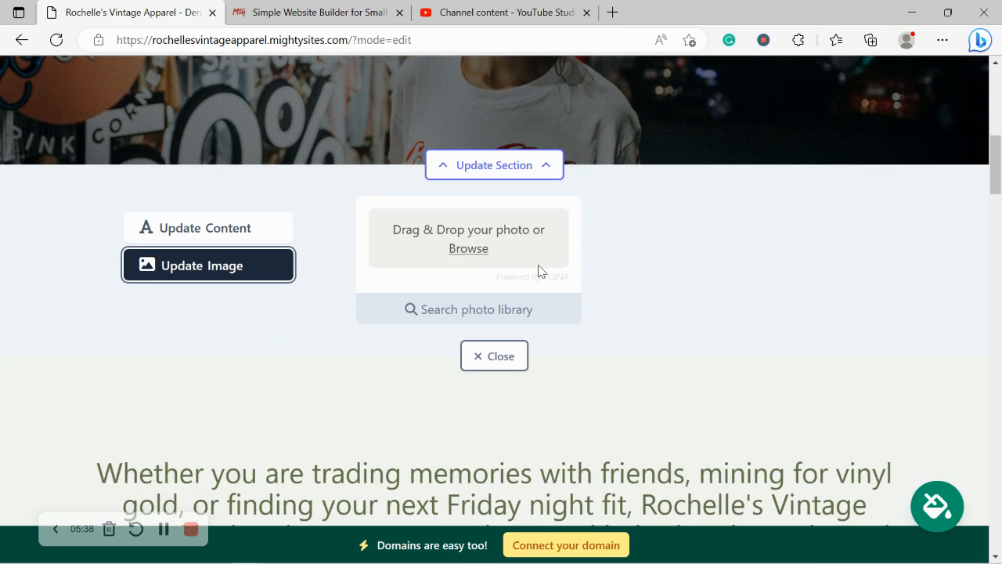
click(522, 315)
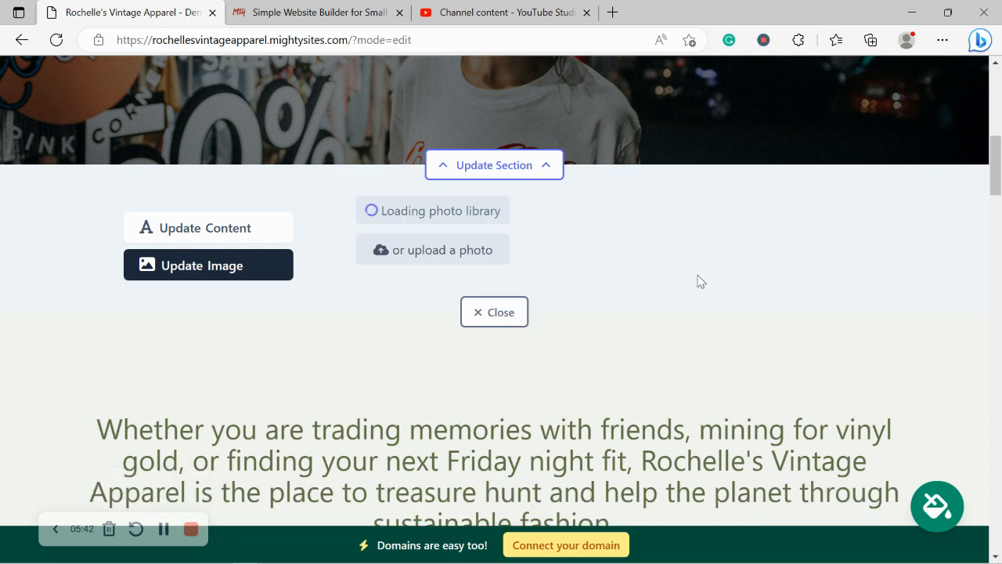
Search photos for 'Vintage Clothing' and save the leather jackets on brick wall photo as hero image
scroll(919, 324, down, 1)
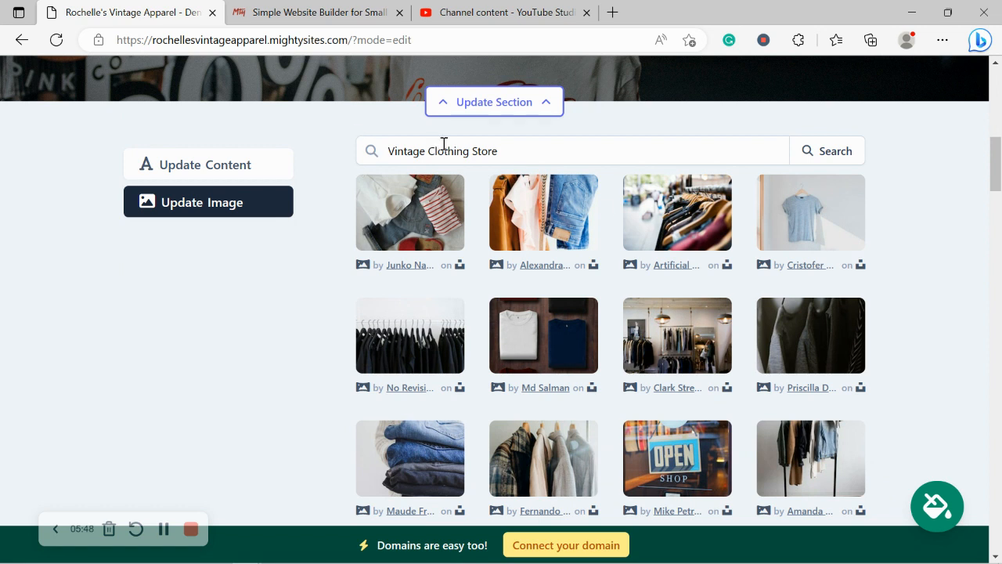
drag(468, 152, 624, 148)
key(BackSpace)
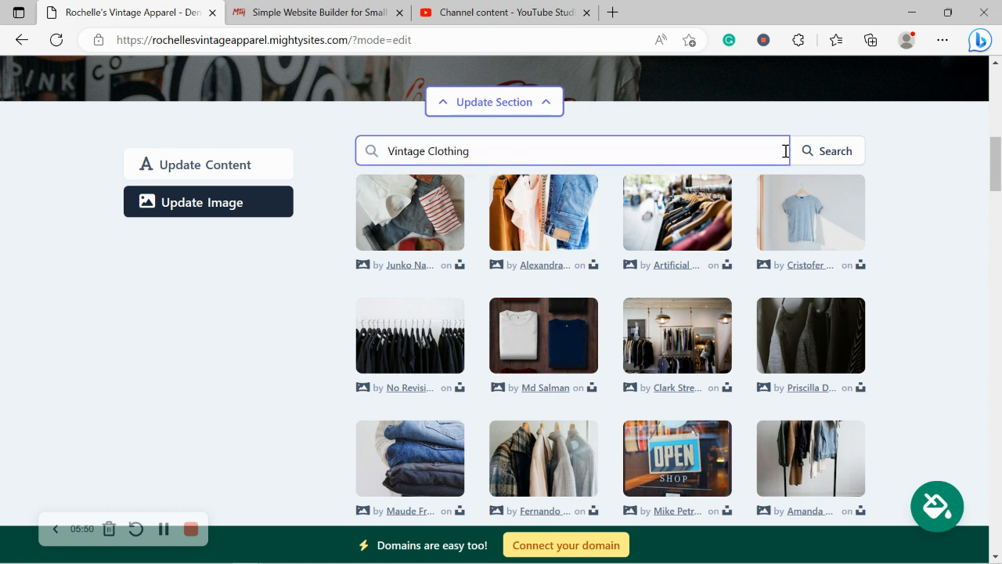
click(835, 154)
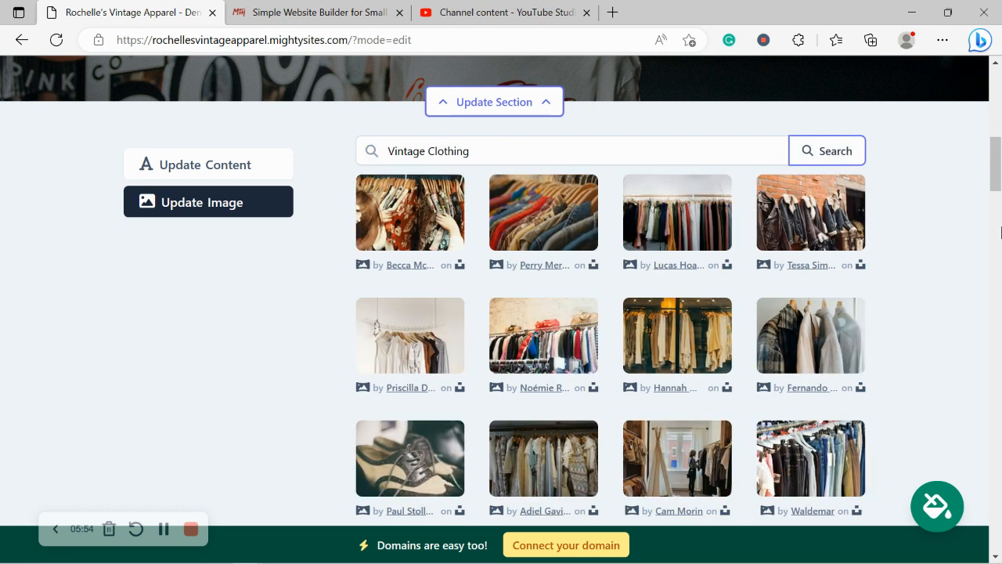
click(777, 214)
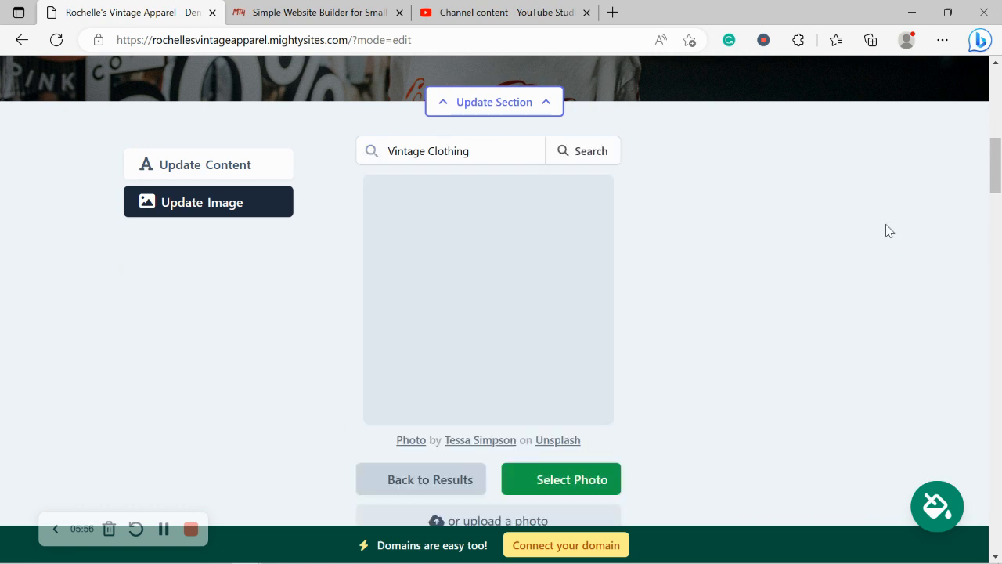
click(532, 416)
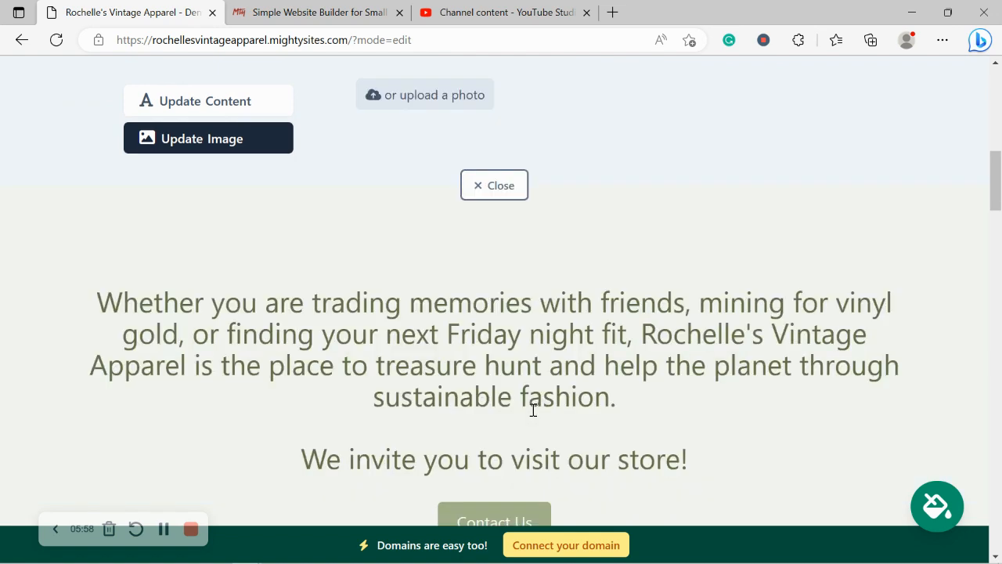
click(527, 391)
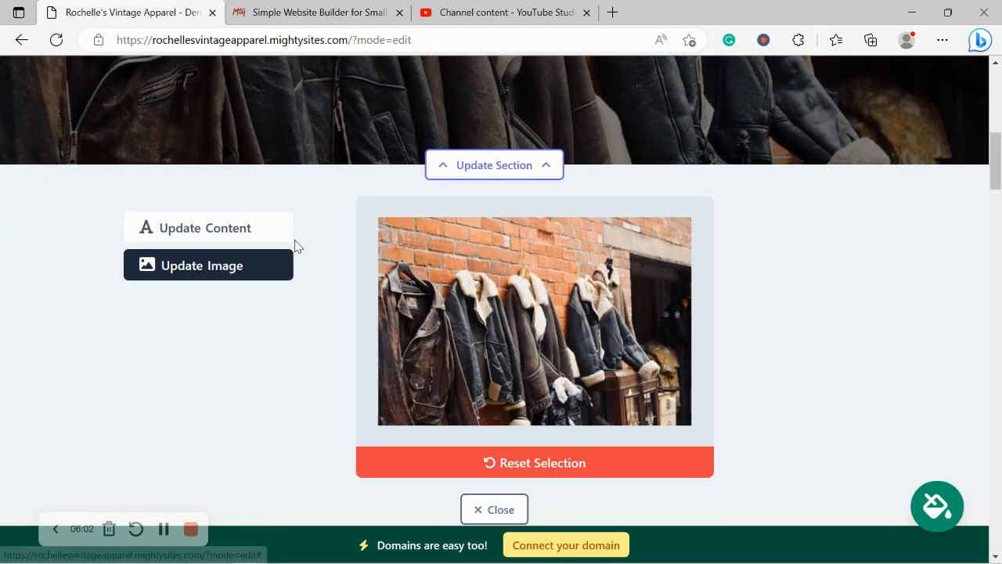
click(226, 227)
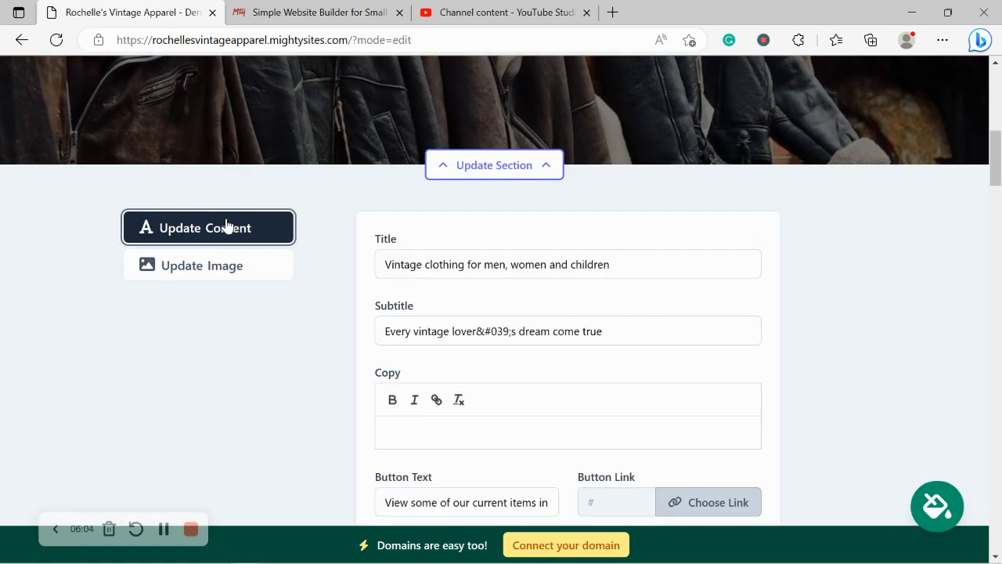
Change the hero button label to 'Get Directions'
click(440, 250)
click(439, 246)
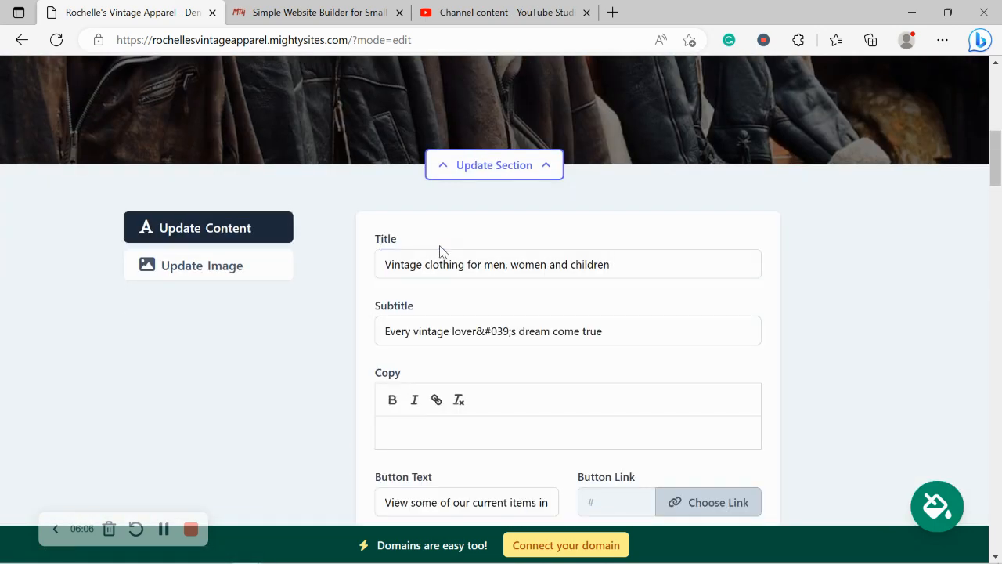
scroll(395, 199, down, 2)
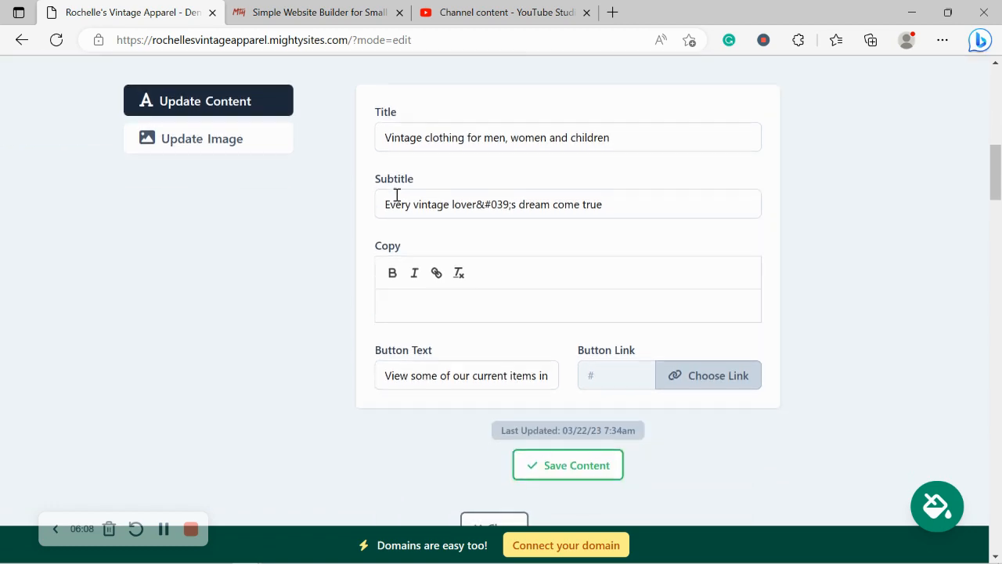
scroll(397, 195, up, 1)
scroll(397, 195, up, 5)
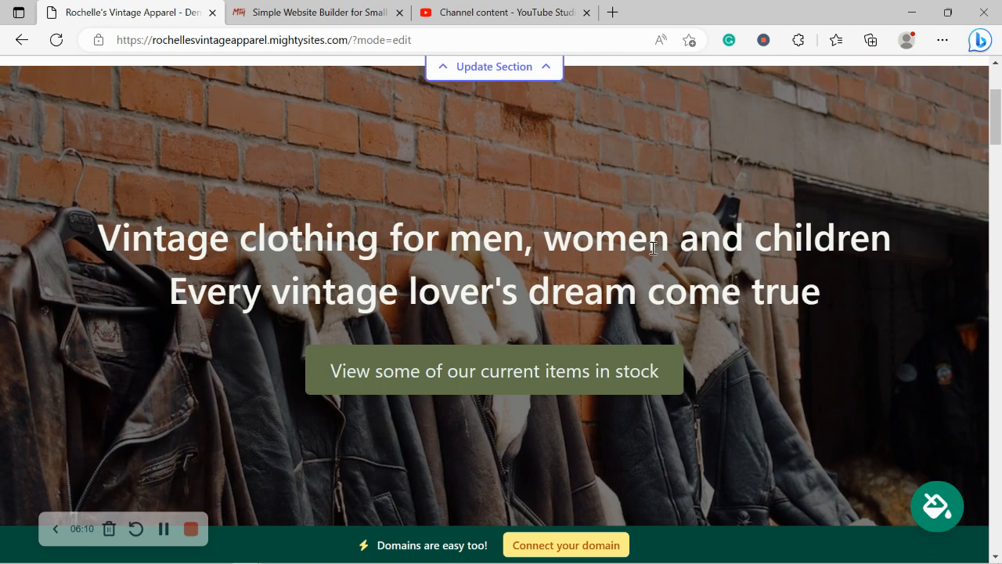
scroll(652, 248, down, 3)
scroll(651, 253, up, 1)
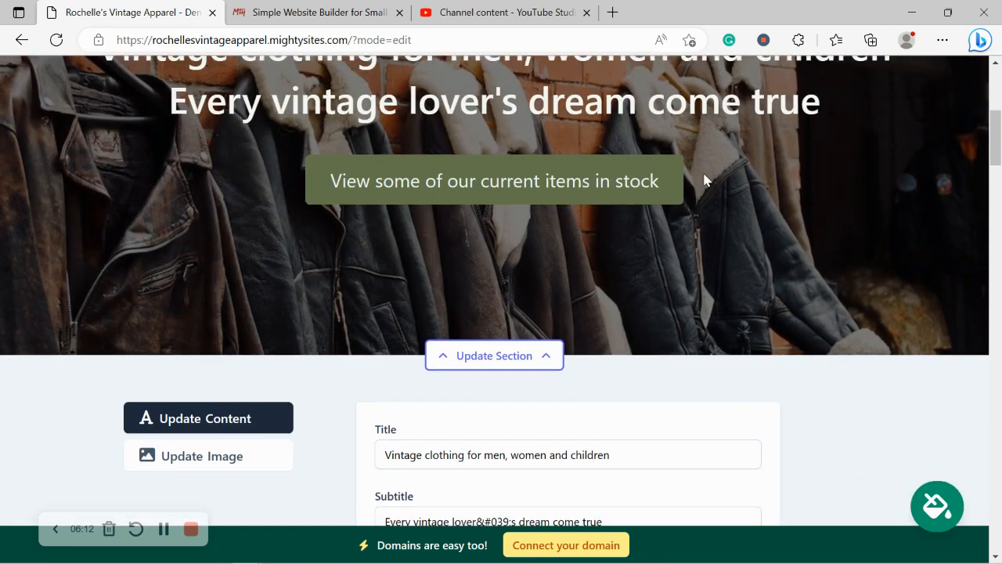
scroll(704, 180, down, 1)
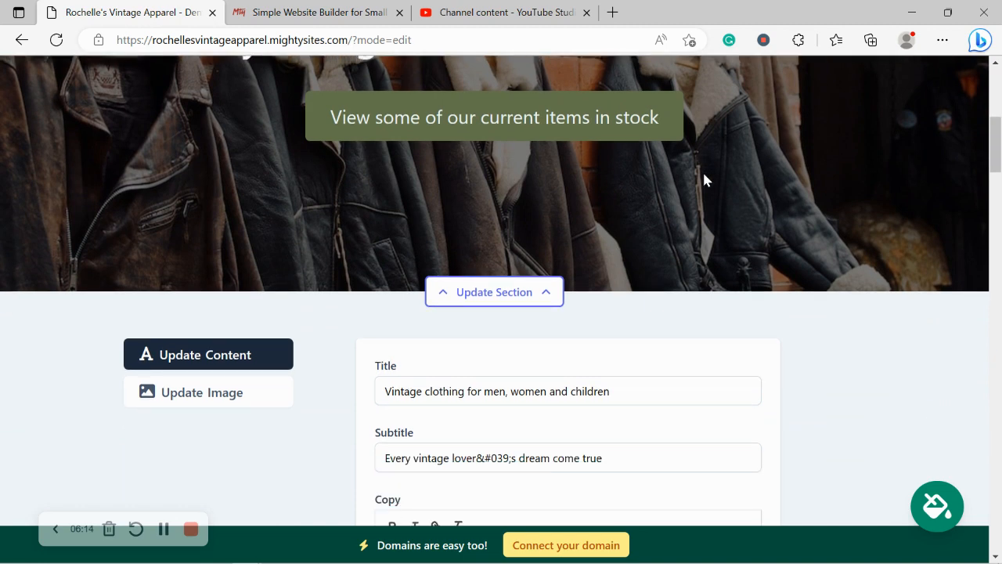
scroll(703, 176, down, 5)
triple_click(467, 300)
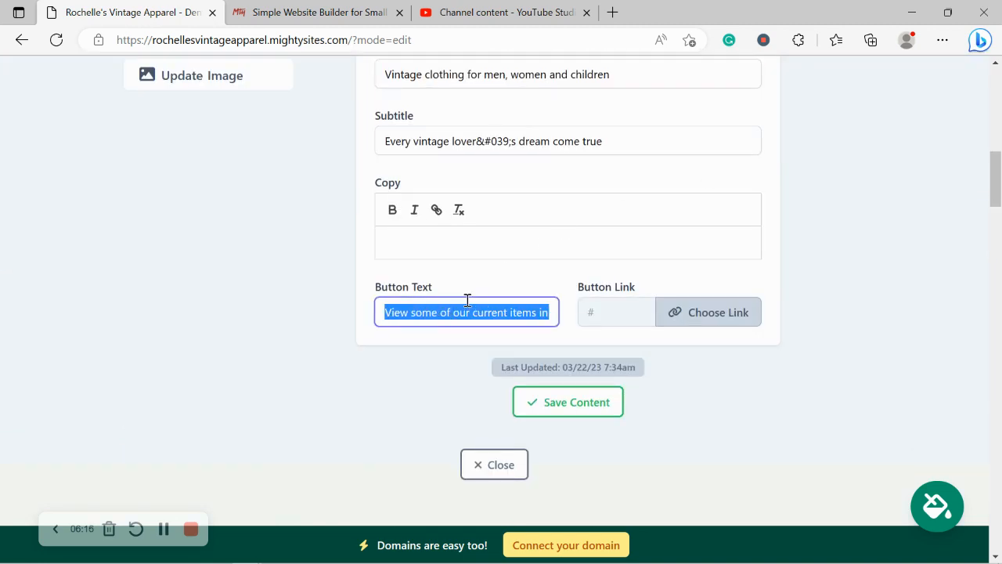
key(Caps_Lock)
text(G)
key(Caps_Lock)
text(te)
key(BackSpace)
key(BackSpace)
key(BackSpace)
text(et)
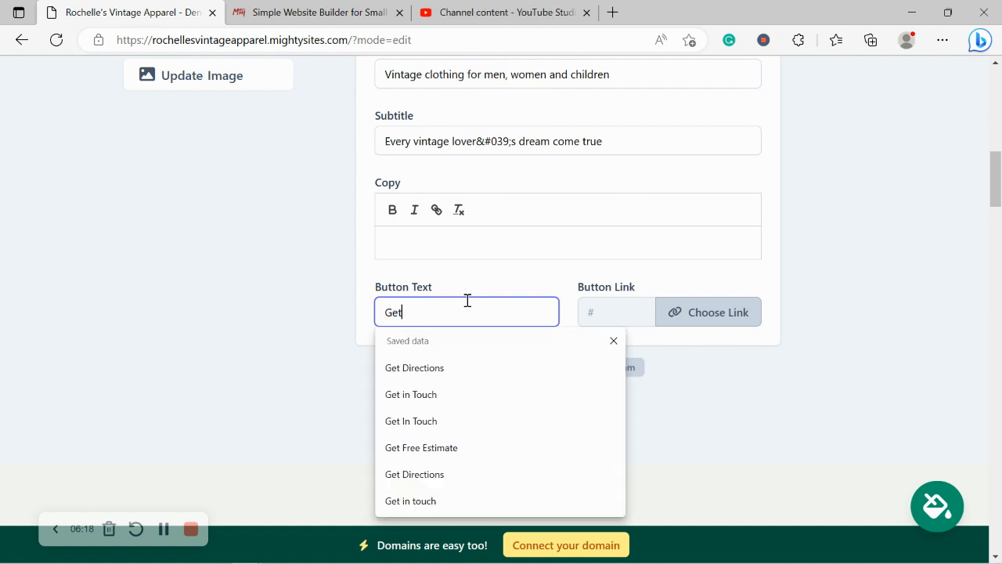
text( Directions)
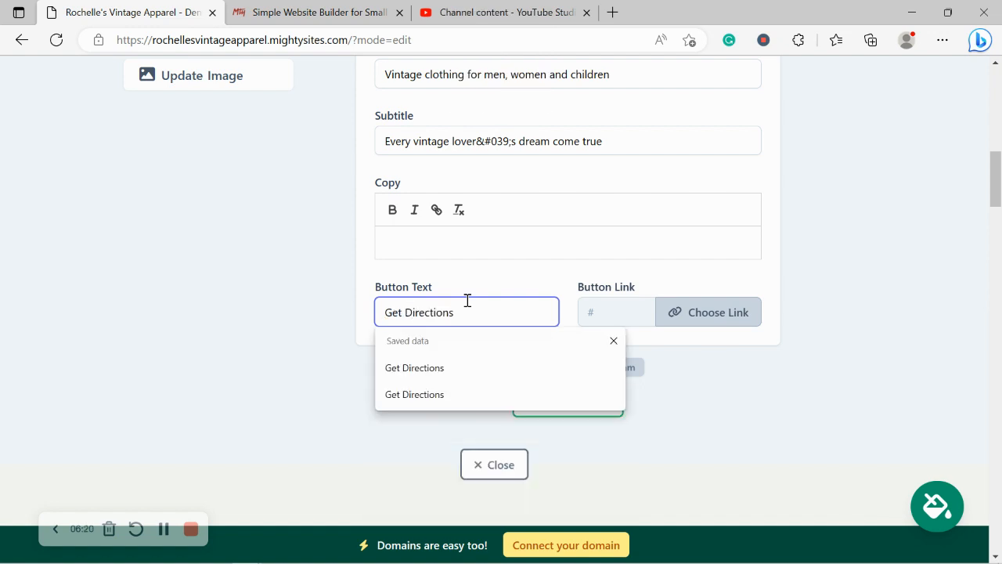
Link the button to the store's Directions action, save the content and close the editor
click(716, 311)
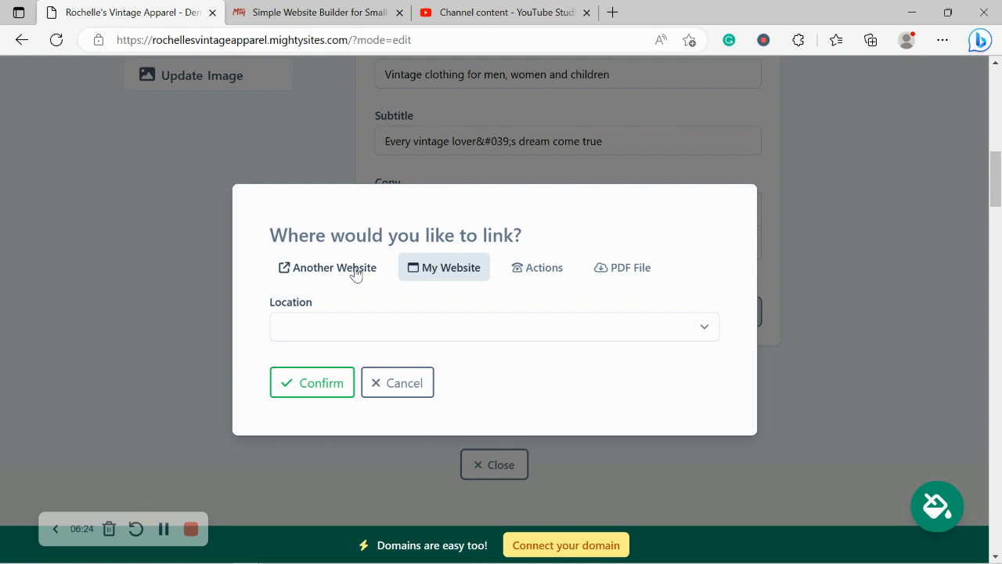
click(528, 272)
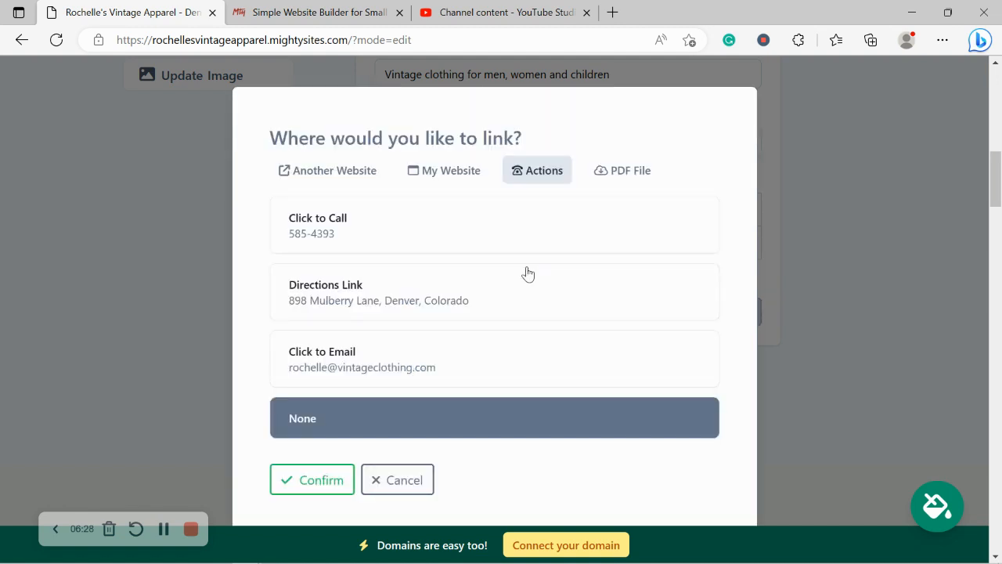
click(528, 272)
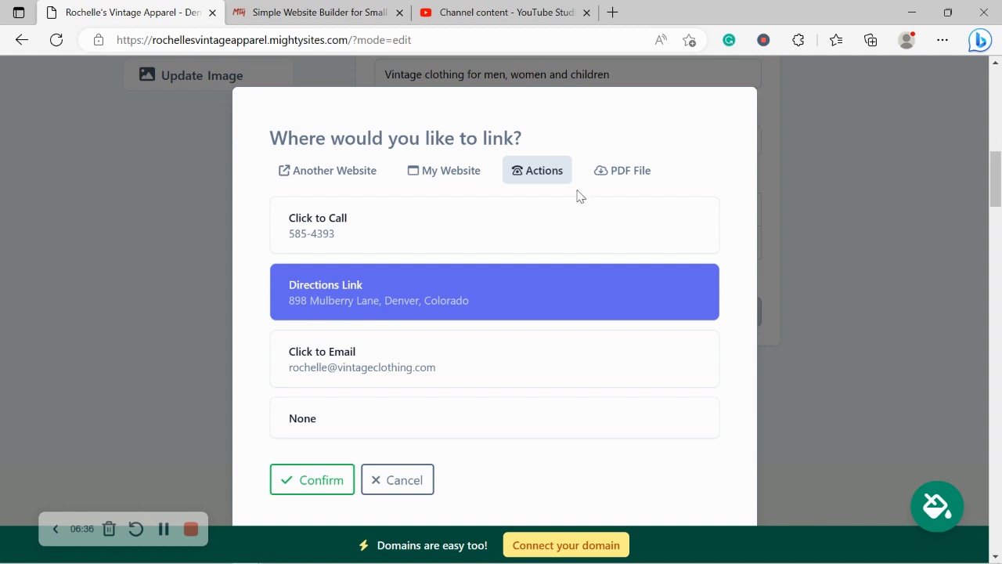
click(313, 478)
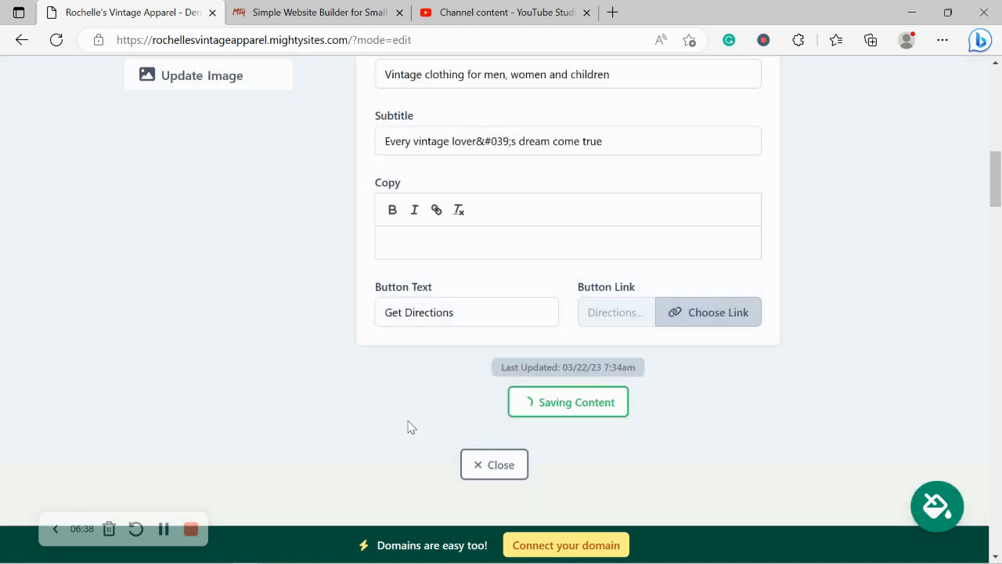
click(602, 412)
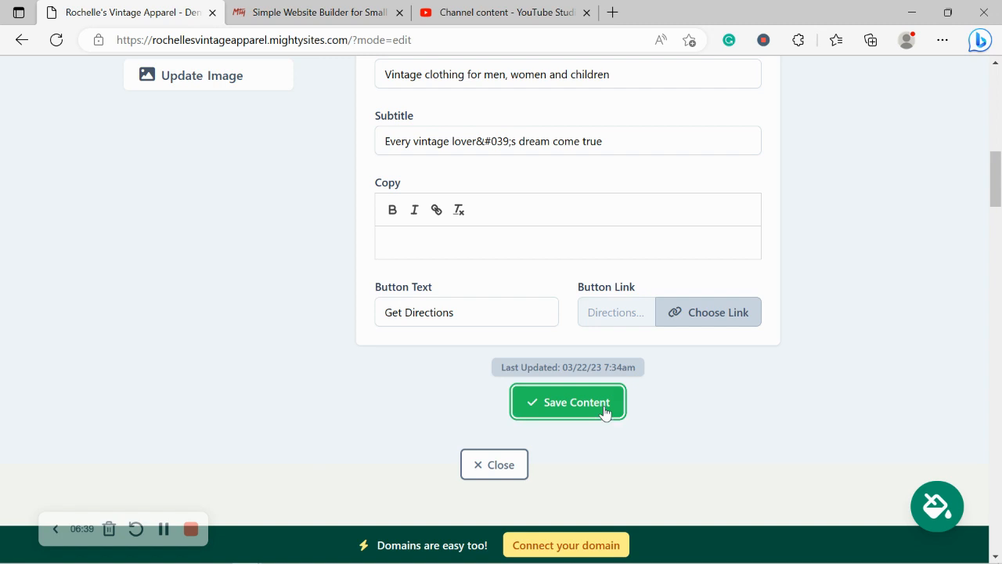
click(489, 464)
scroll(492, 462, up, 2)
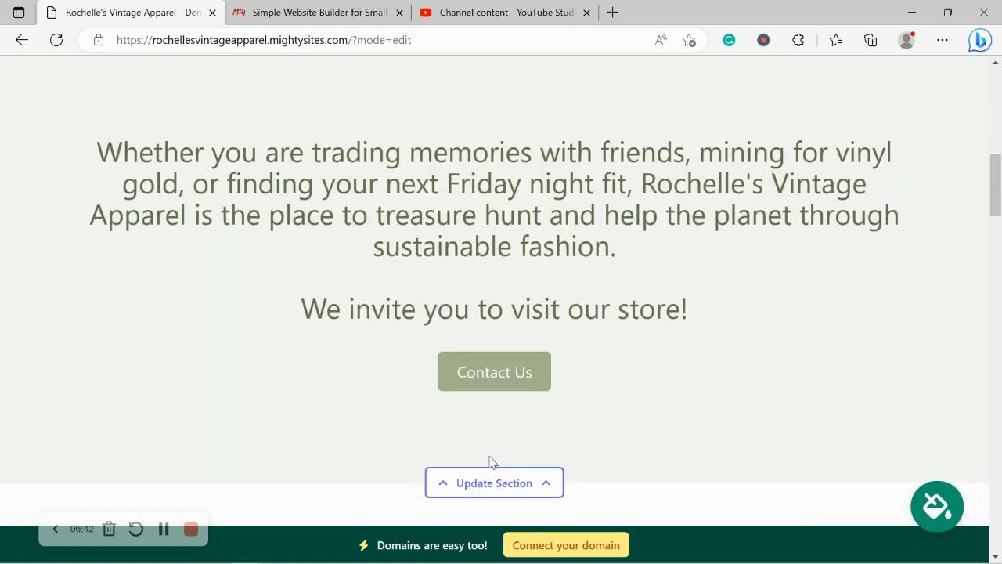
scroll(493, 463, down, 2)
scroll(493, 463, up, 1)
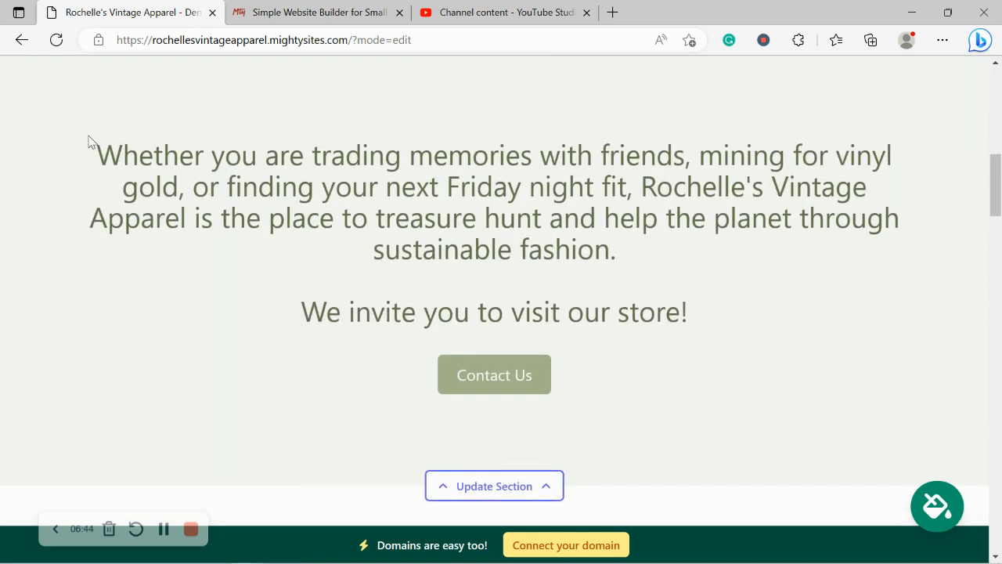
drag(89, 141, 728, 307)
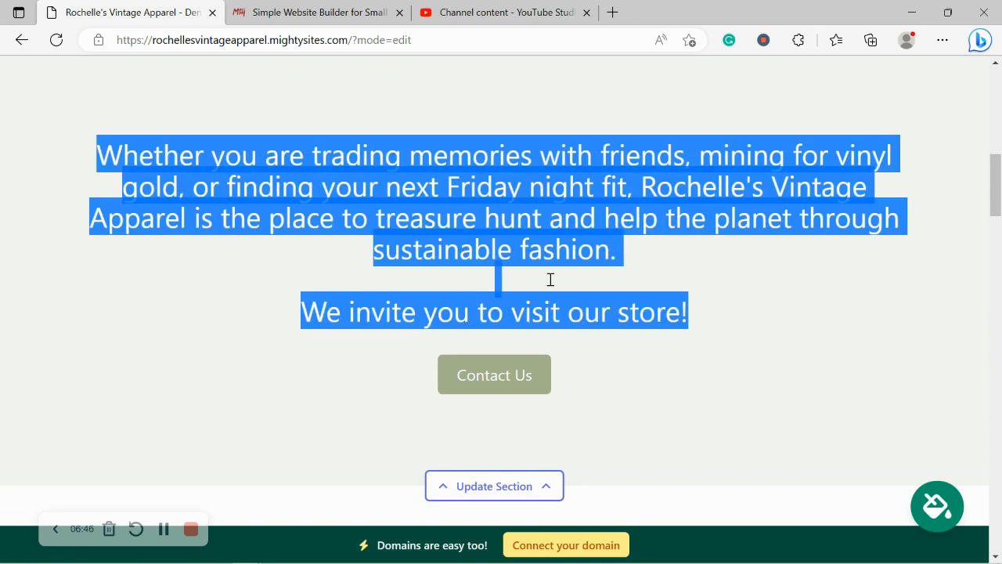
click(321, 401)
scroll(329, 403, down, 1)
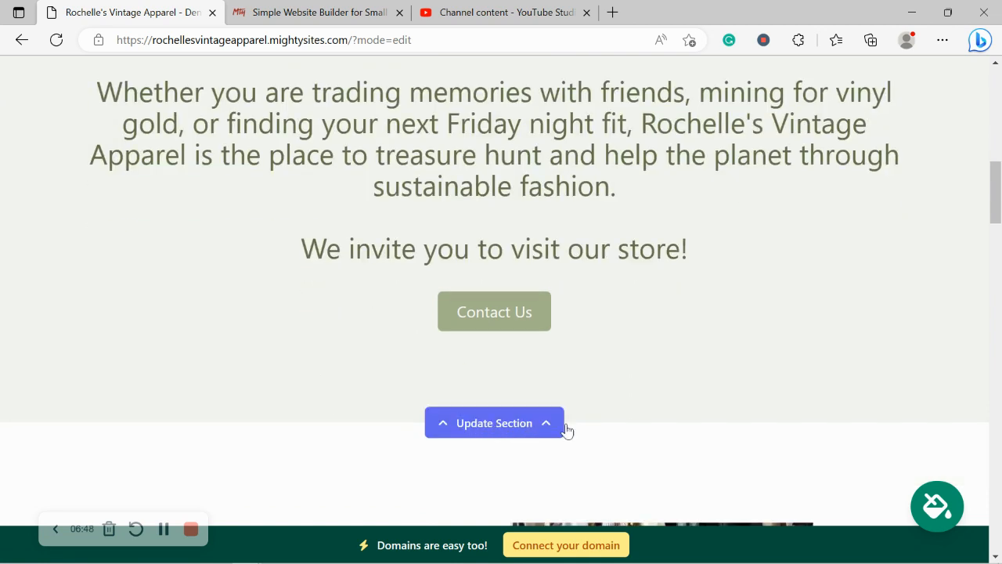
scroll(705, 372, down, 1)
scroll(705, 376, down, 3)
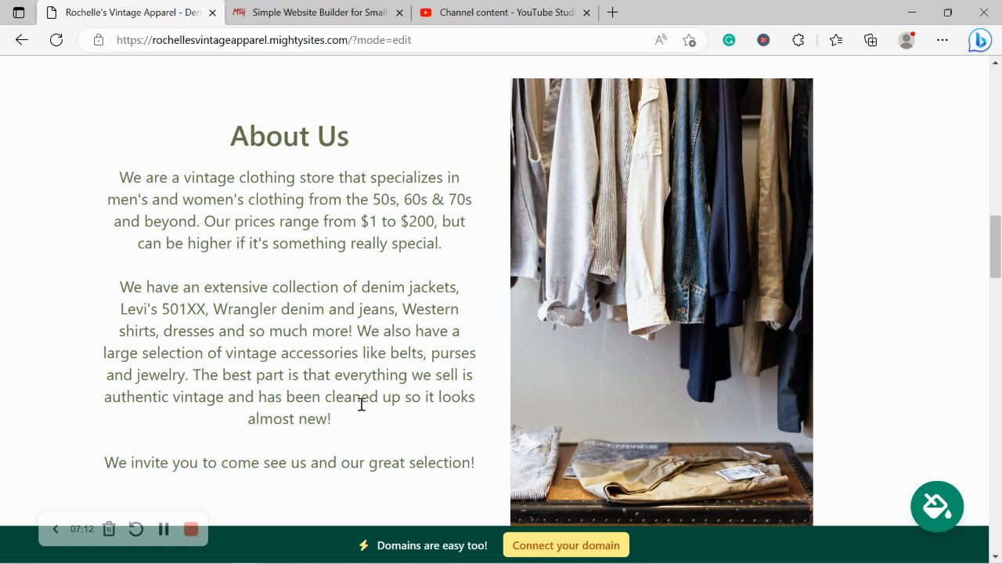
drag(73, 201, 481, 470)
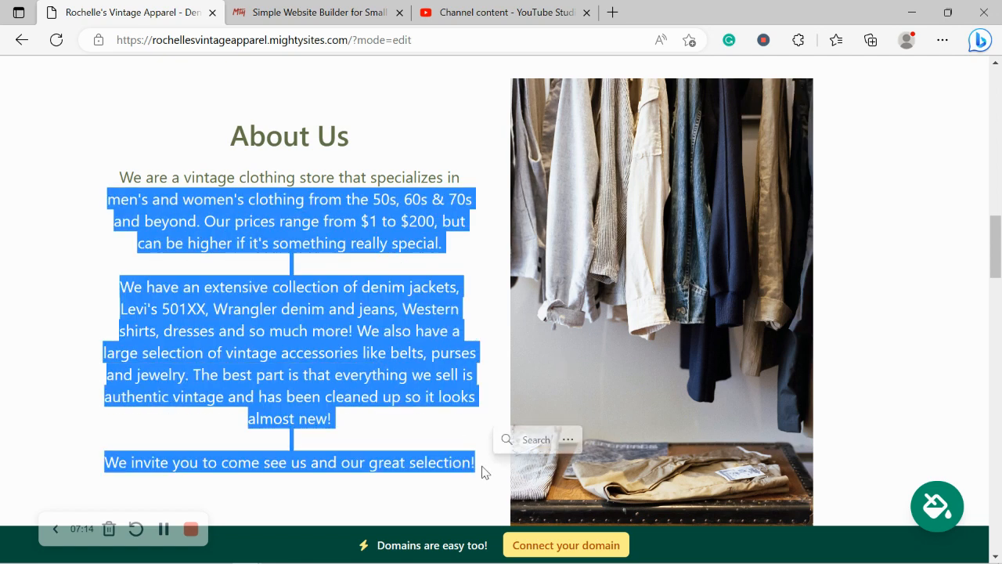
click(362, 493)
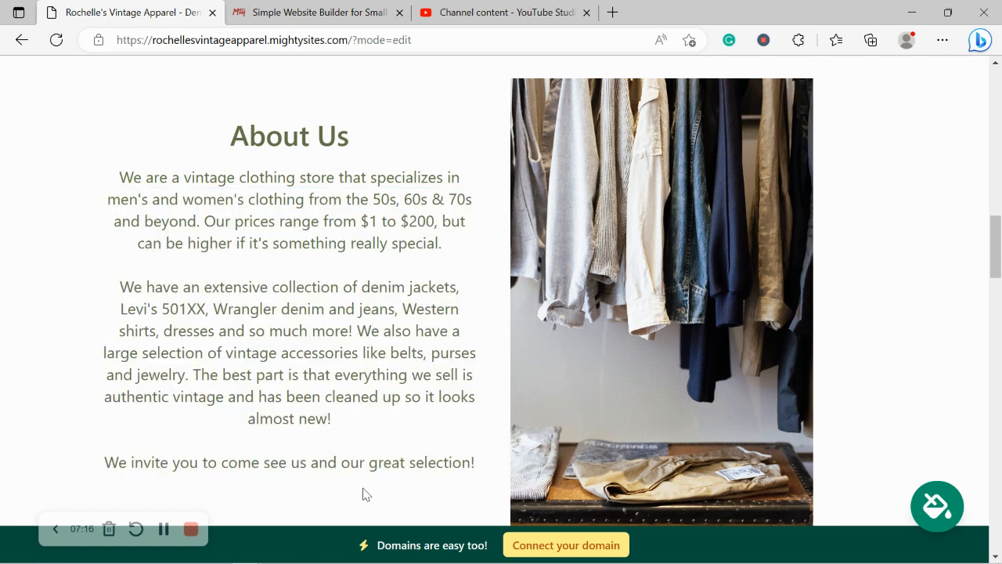
scroll(363, 494, up, 1)
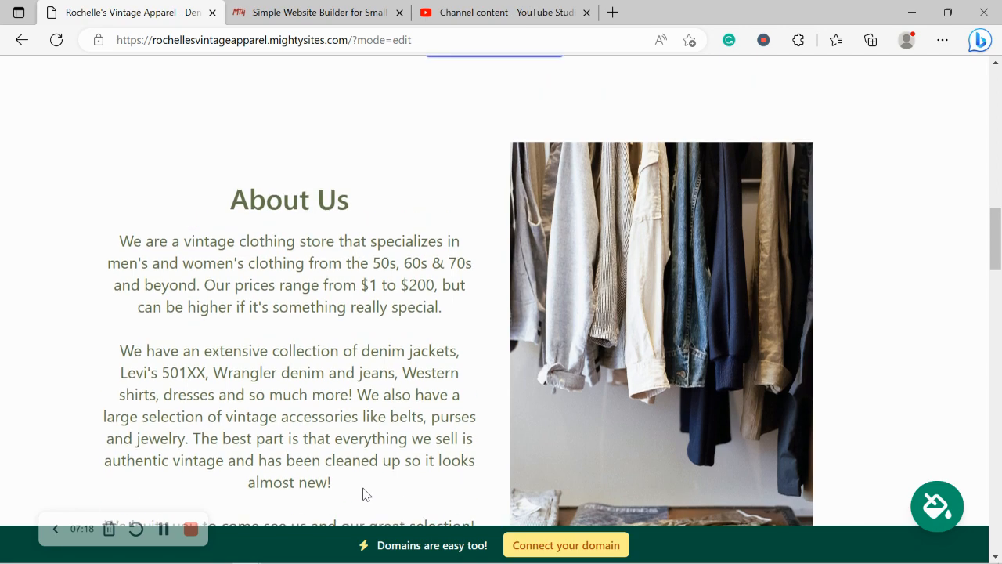
scroll(363, 493, down, 6)
scroll(362, 493, down, 10)
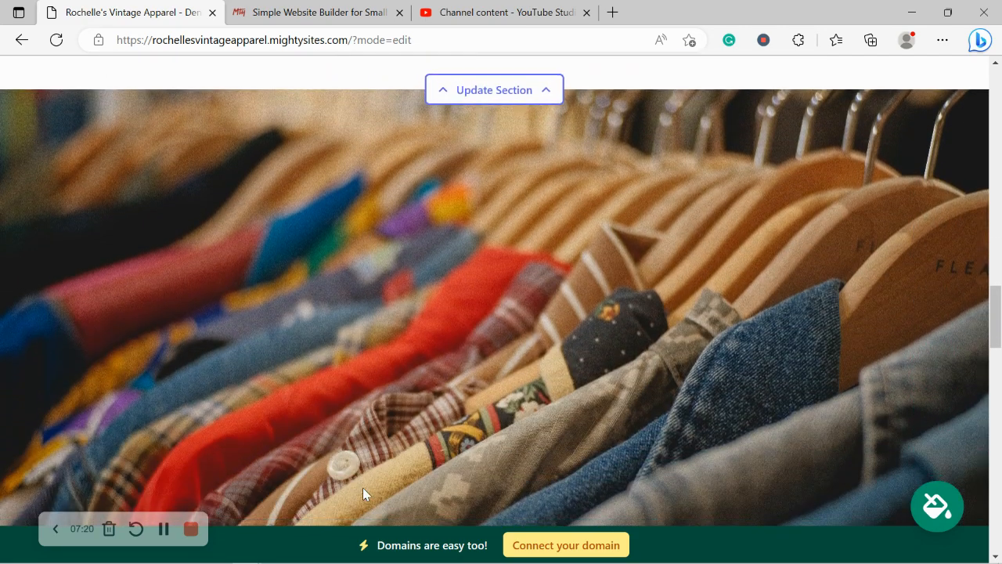
scroll(363, 493, down, 4)
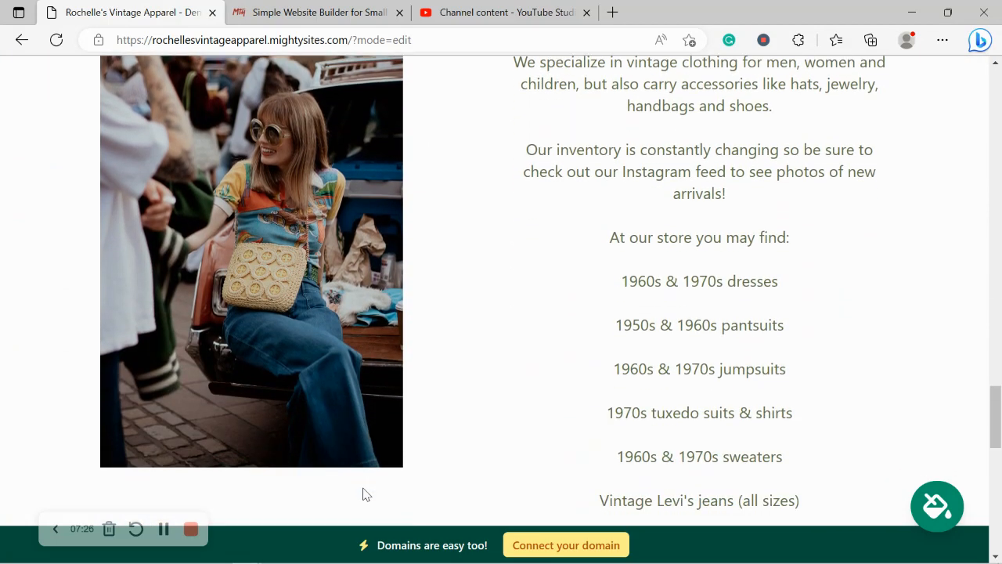
scroll(363, 493, down, 1)
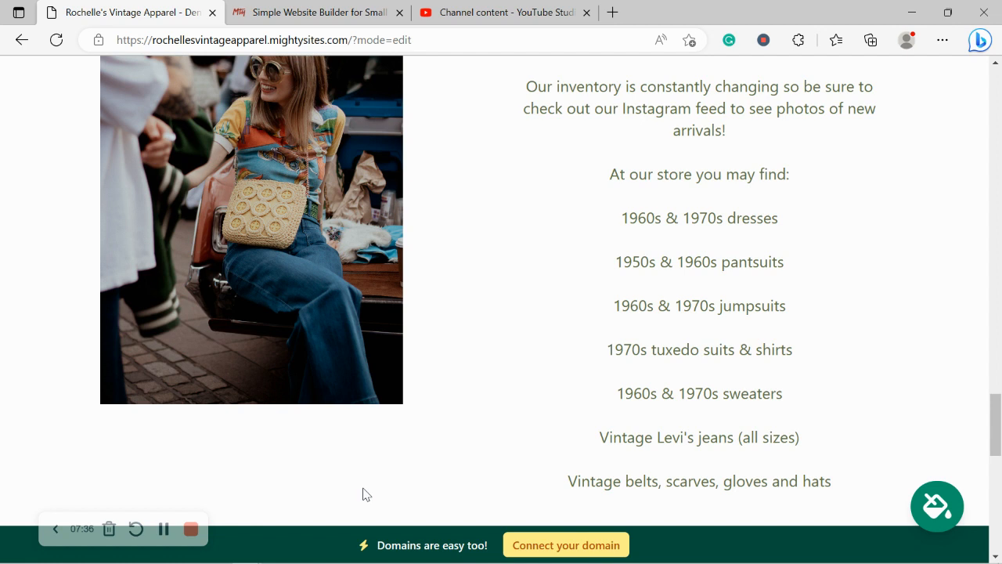
scroll(363, 494, up, 1)
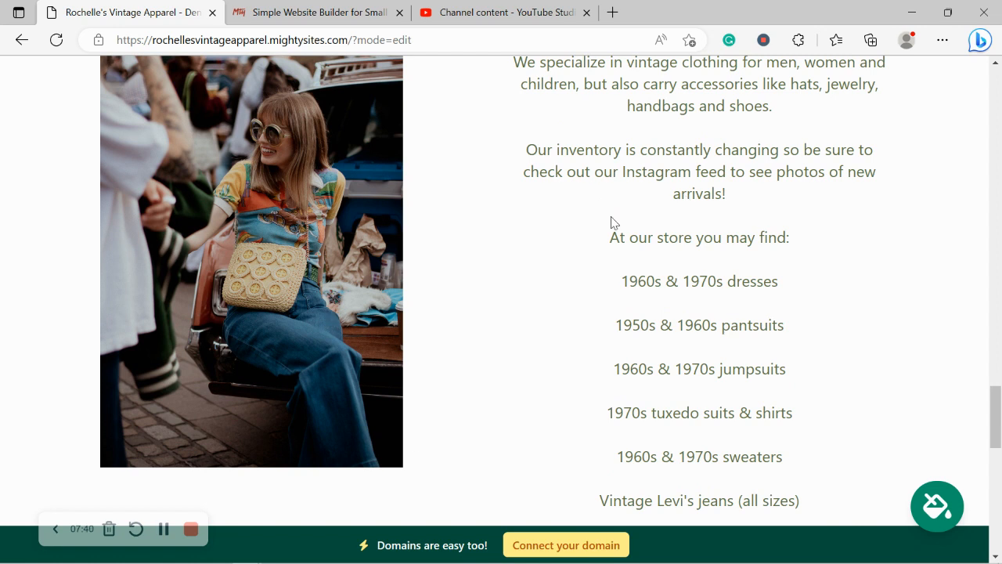
scroll(612, 223, down, 10)
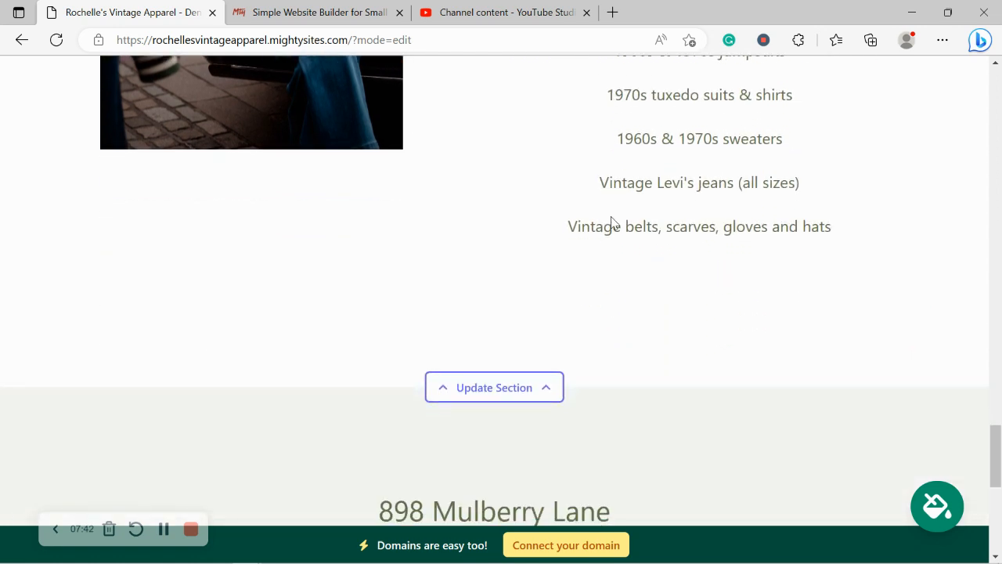
Highlight the address, Get Directions label and opening hours text to review them
scroll(614, 222, down, 2)
scroll(614, 222, up, 2)
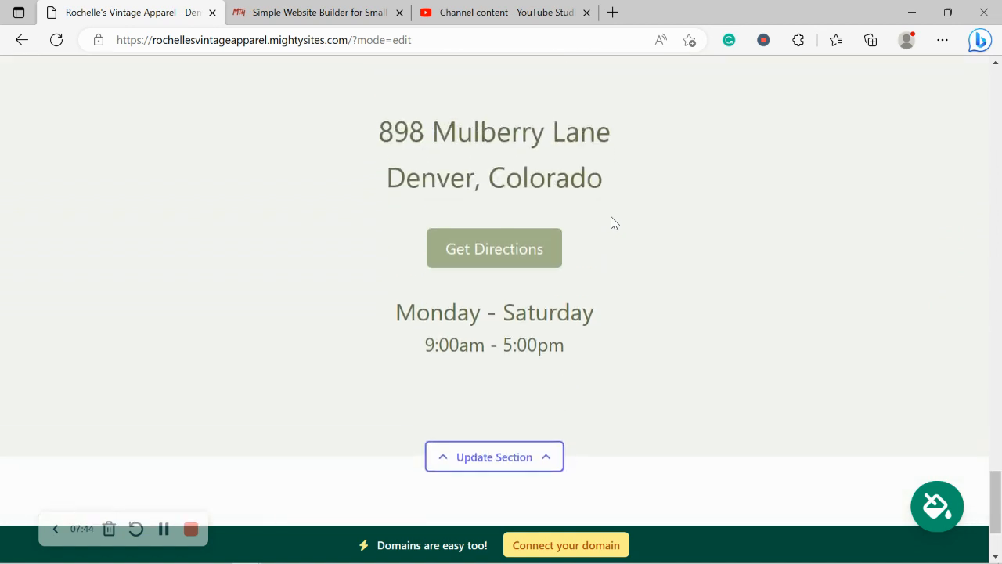
drag(347, 105, 603, 233)
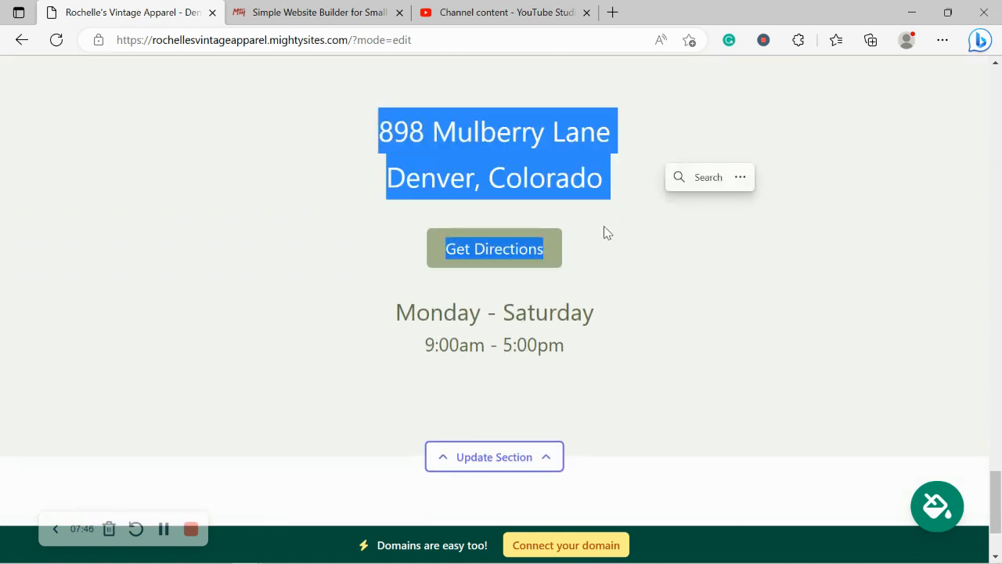
drag(384, 317, 615, 363)
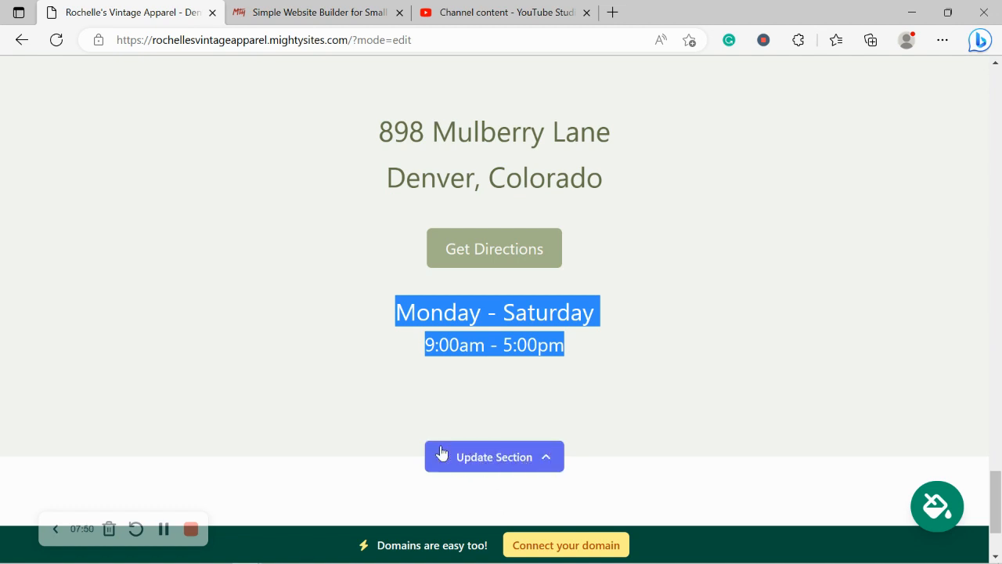
click(319, 493)
Return to the top of the editor and choose 'Connect your domain' in the bottom bar
scroll(318, 494, up, 4)
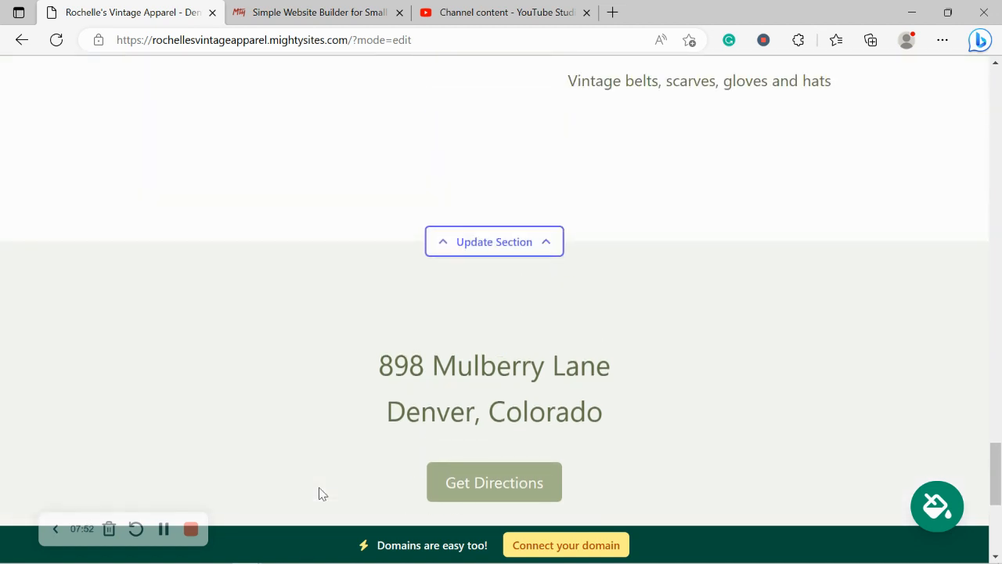
scroll(318, 493, up, 5)
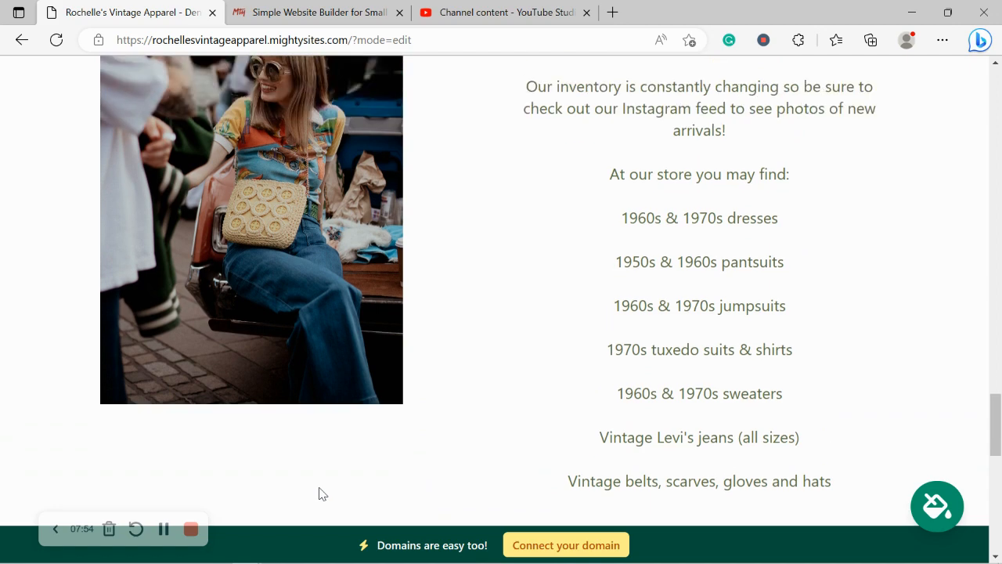
scroll(319, 493, up, 4)
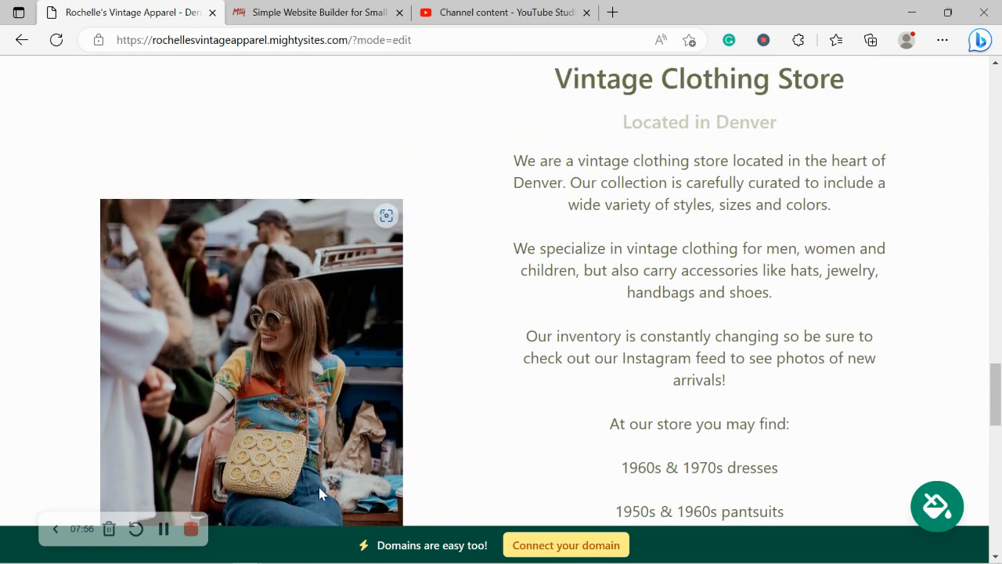
scroll(318, 493, up, 3)
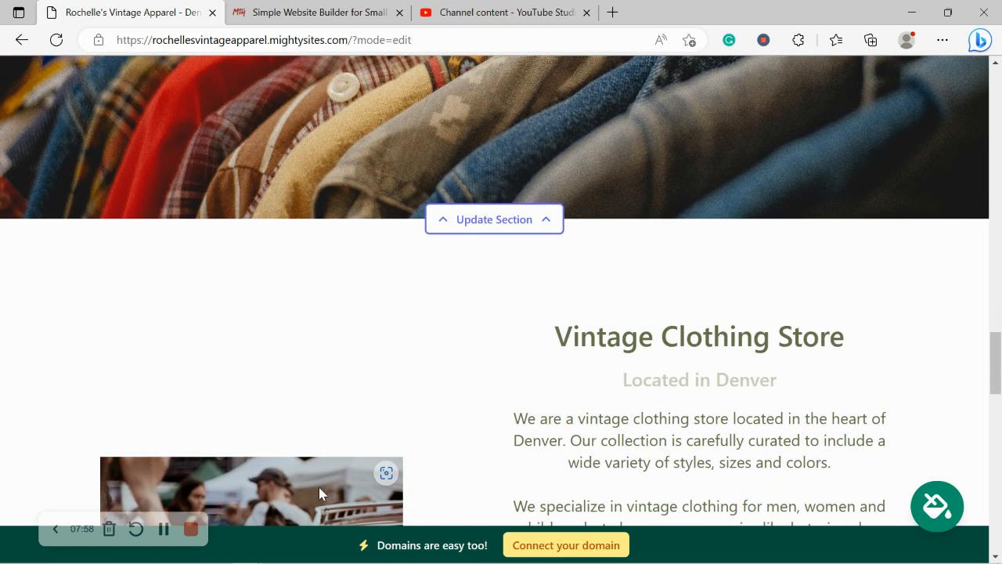
scroll(319, 494, up, 3)
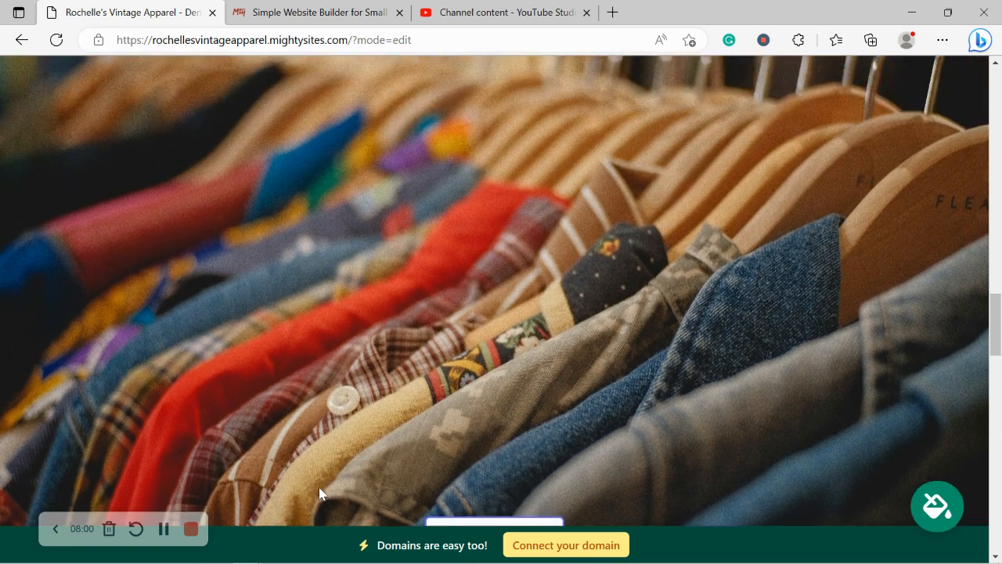
scroll(320, 491, up, 3)
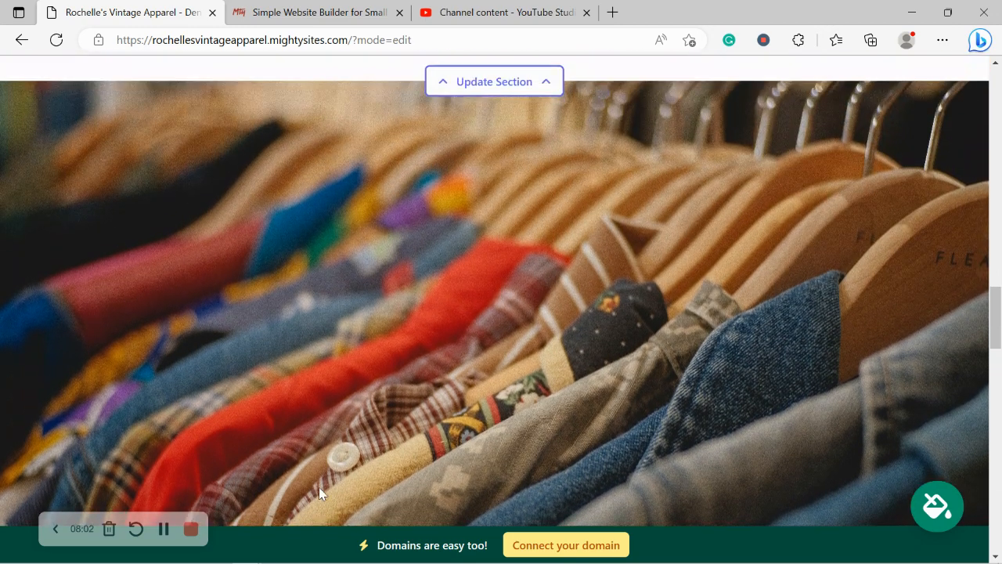
scroll(318, 493, up, 2)
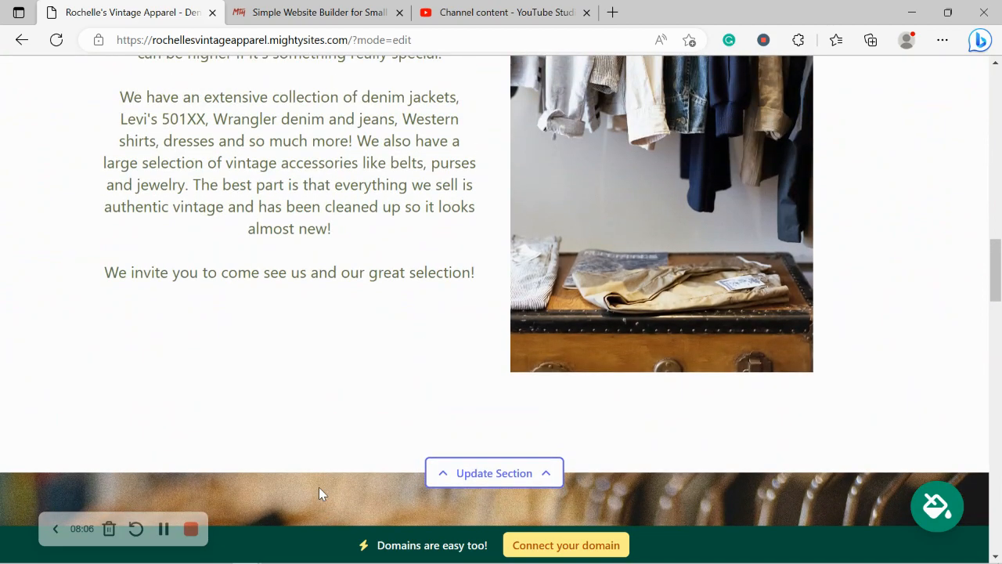
scroll(318, 487, up, 5)
scroll(320, 487, up, 2)
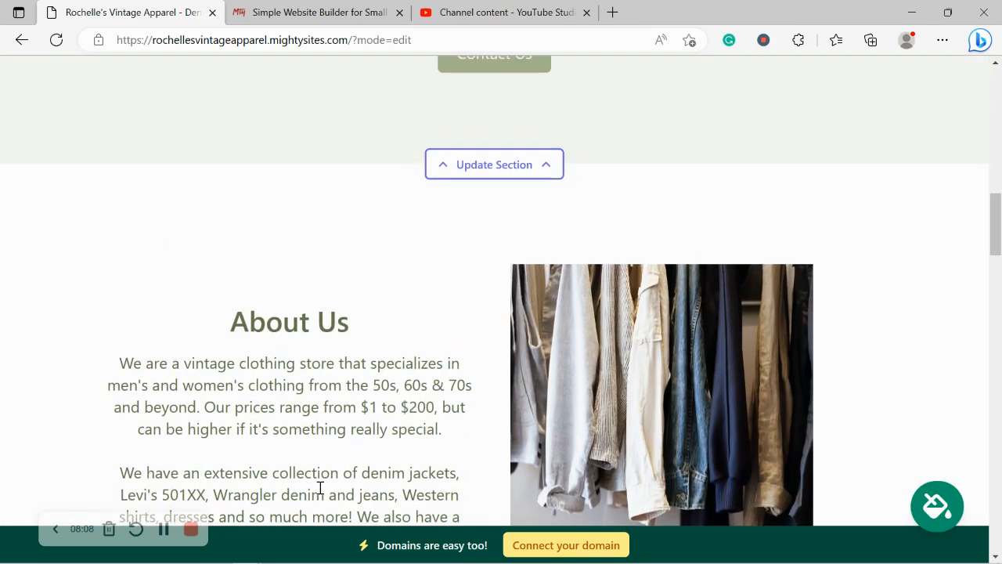
scroll(320, 487, up, 1)
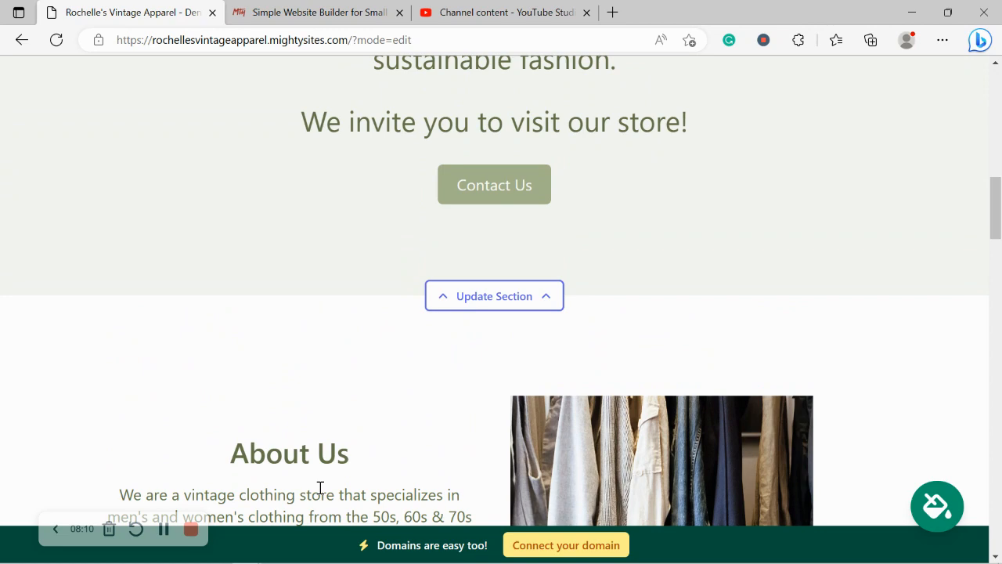
scroll(320, 487, up, 5)
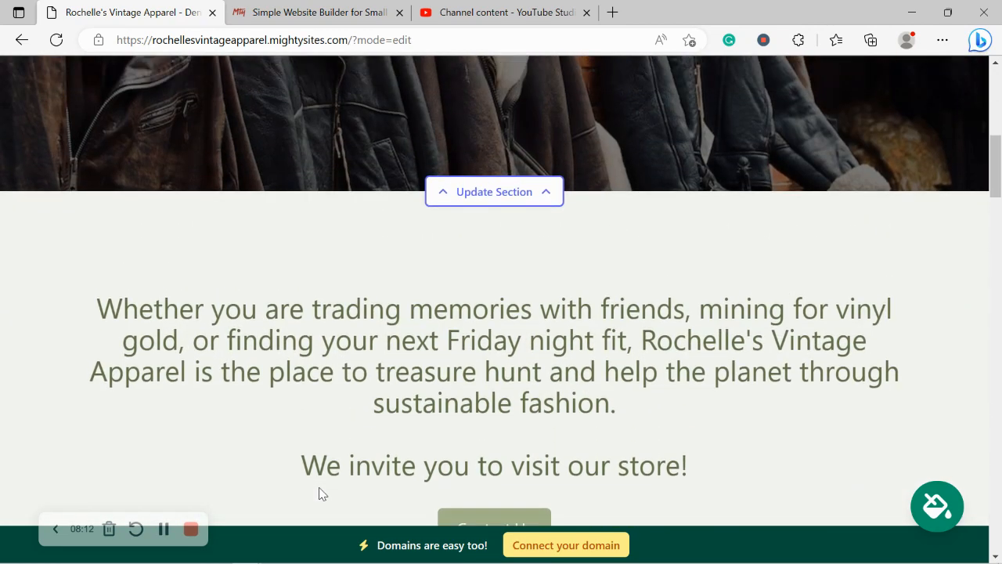
scroll(319, 494, up, 3)
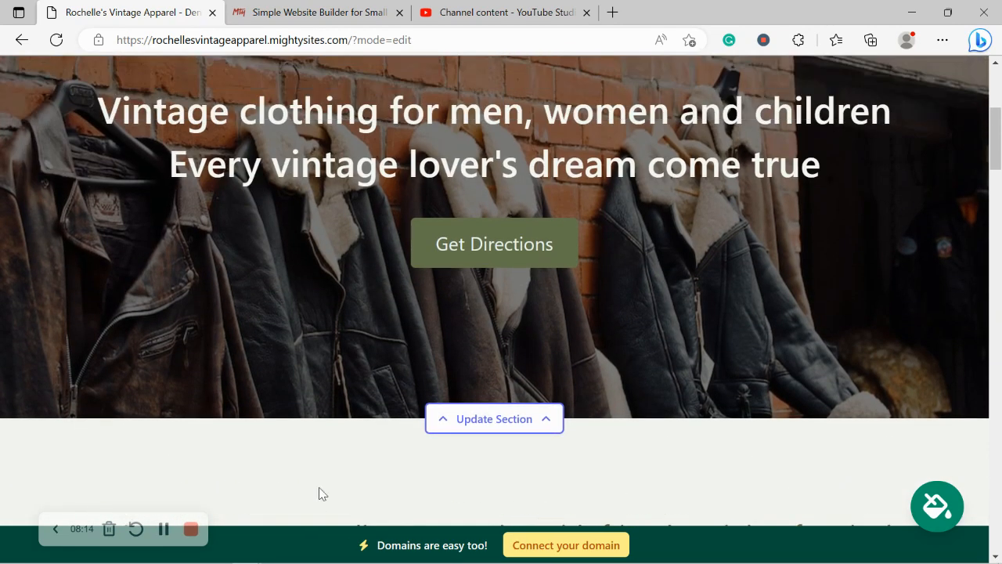
scroll(319, 493, up, 1)
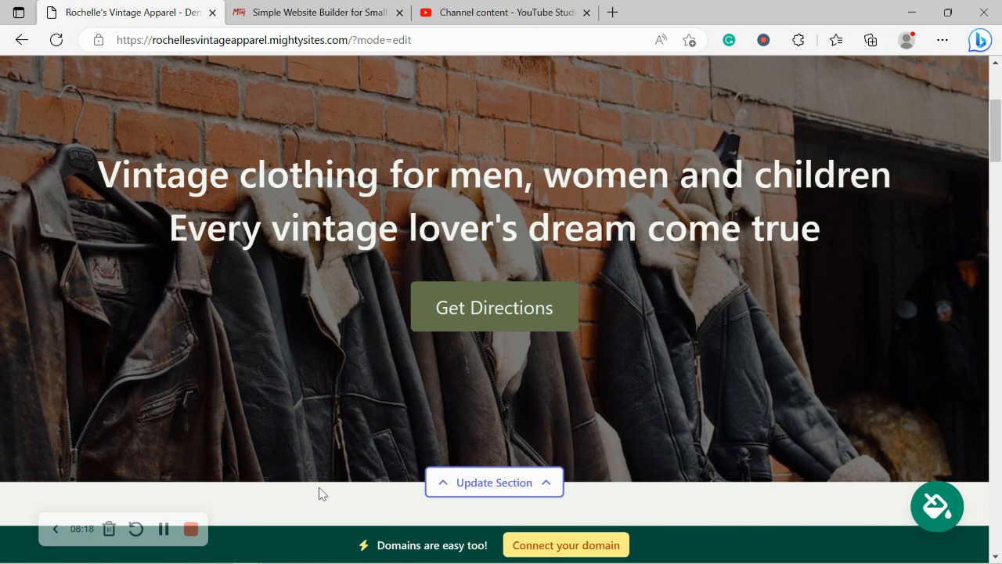
scroll(319, 493, up, 3)
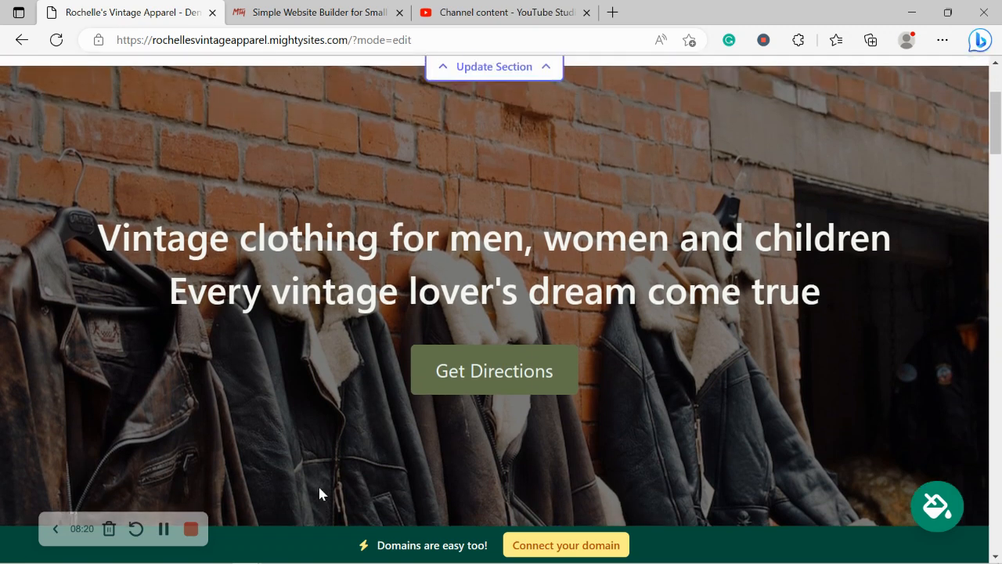
scroll(319, 492, up, 1)
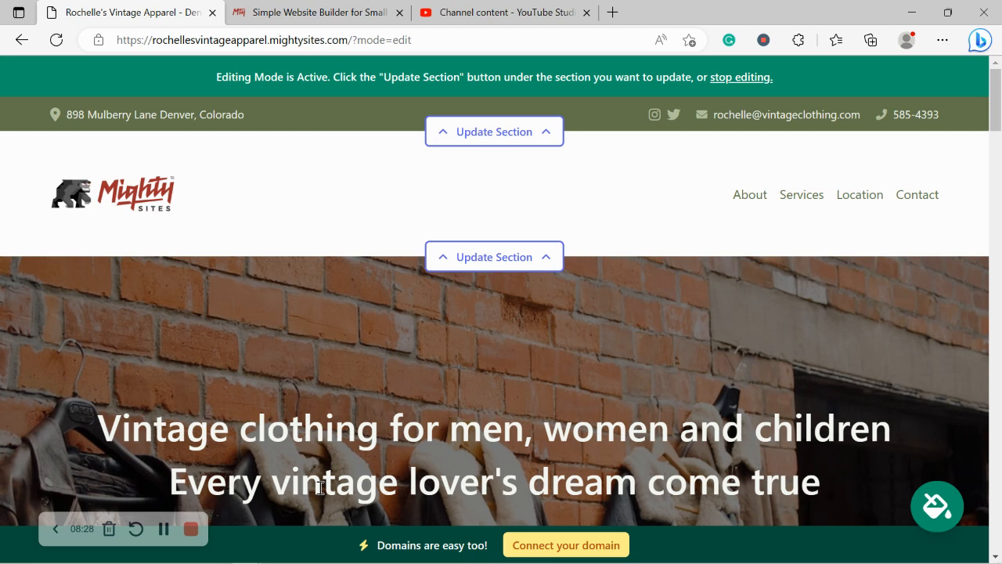
click(566, 546)
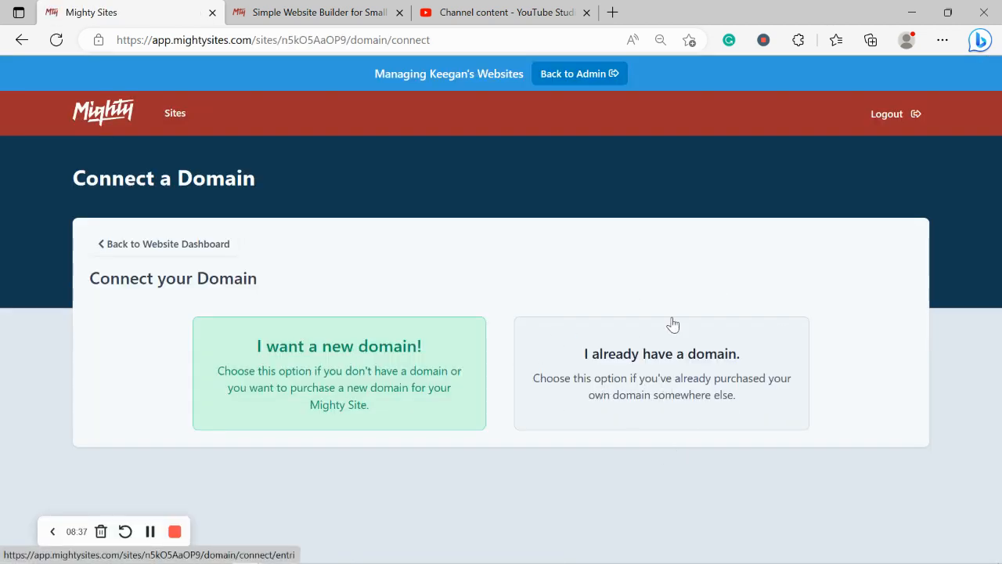
In the Simple Website Builder tab, go to the top of the landing page and open Blog
click(337, 9)
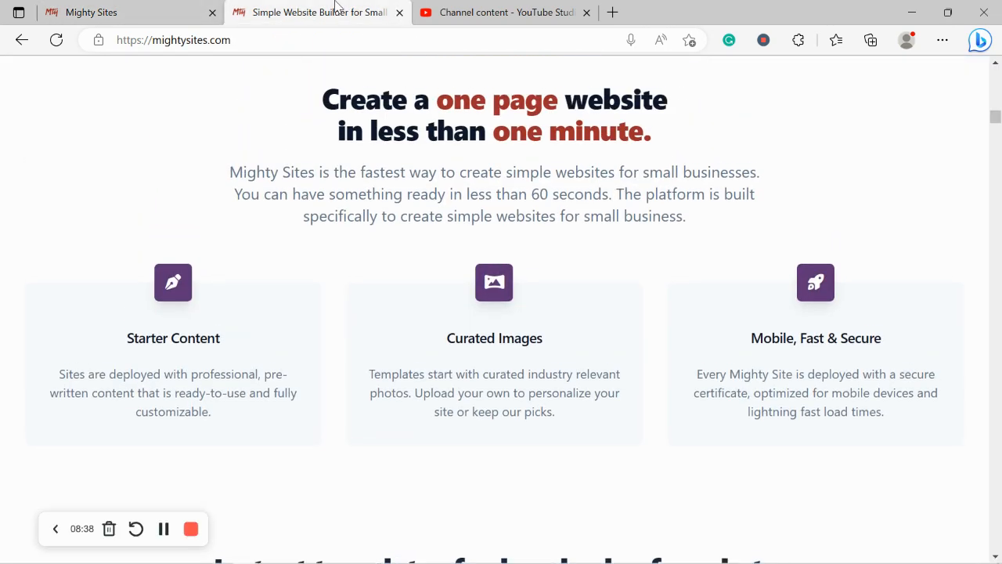
key(Up)
key(Up)
key(Up)
key(Up)
key(Up)
key(Up)
key(Up)
key(Up)
key(Up)
key(Up)
key(Up)
key(Up)
key(Up)
key(Up)
key(Up)
key(Up)
key(Up)
key(Up)
key(Up)
key(Up)
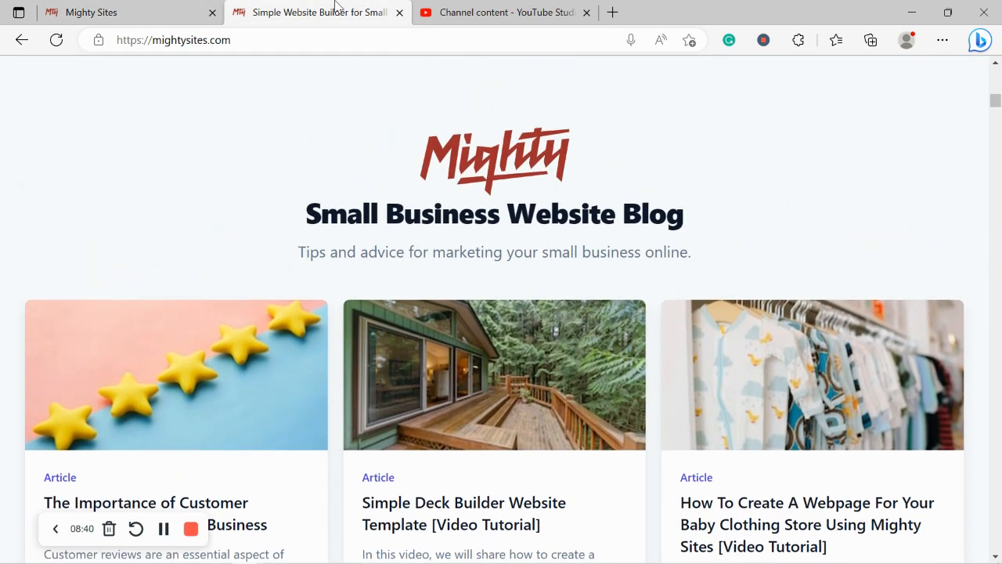
key(Up)
key(Up)
key(Up)
key(Up)
key(Up)
key(Up)
key(Up)
key(Up)
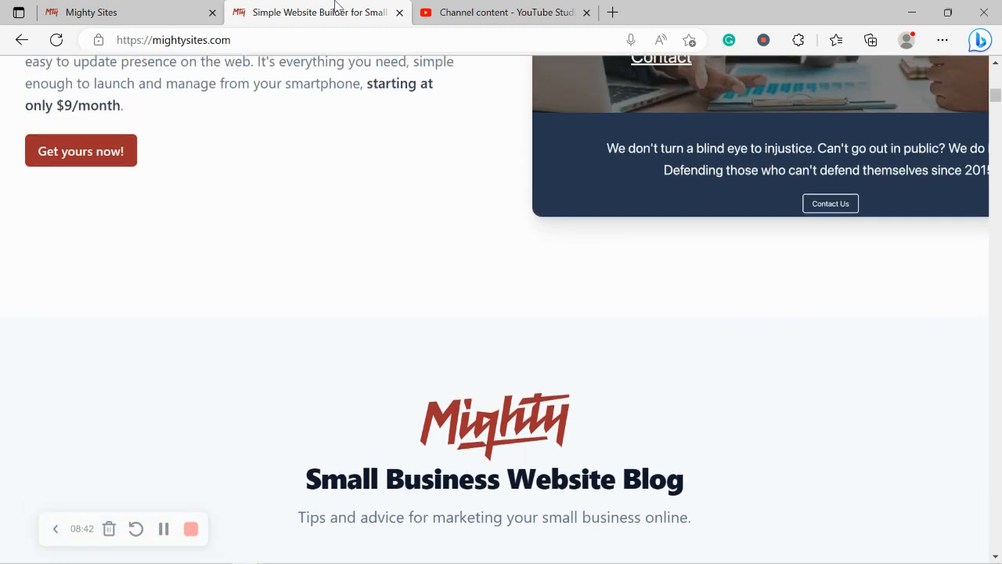
key(Up)
key(Up)
key(Up)
key(Up)
key(Up)
key(Up)
key(Up)
key(Up)
key(Up)
key(Up)
key(Up)
key(Up)
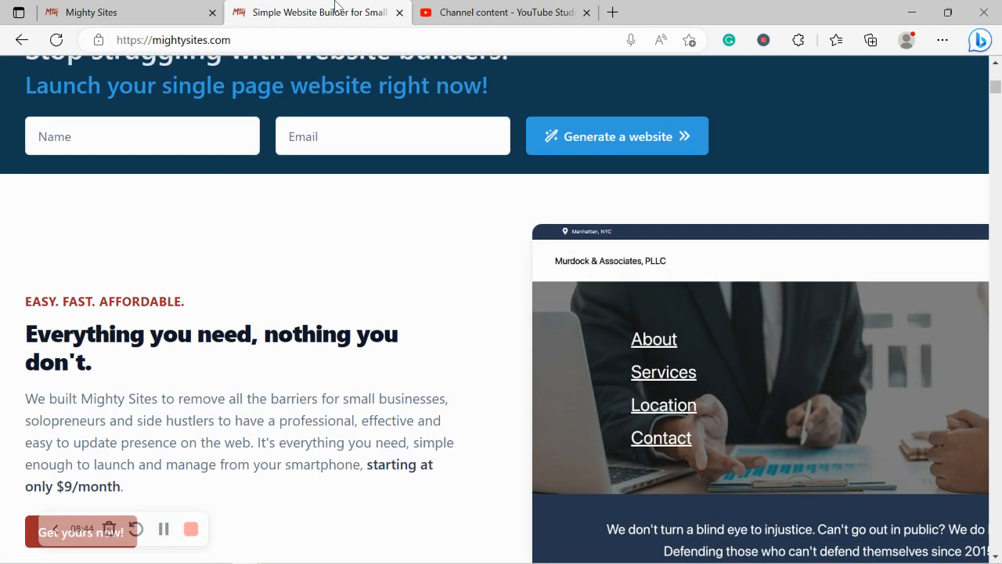
key(Up)
key(Up)
key(Up)
key(Up)
key(Up)
key(Up)
key(Up)
key(Up)
key(Up)
key(Up)
key(Up)
key(Up)
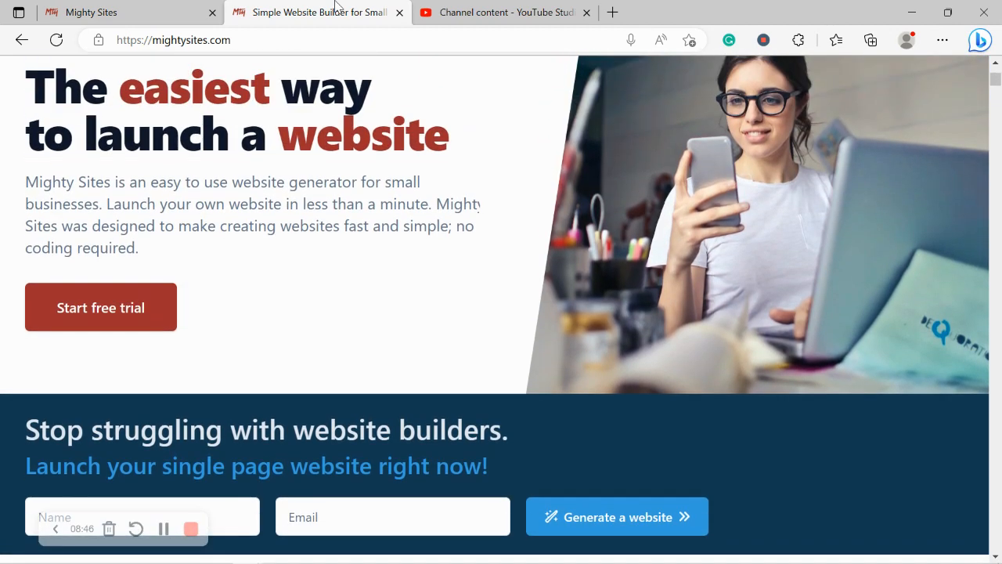
key(Up)
key(Up)
key(Up)
key(Up)
key(Up)
key(Up)
click(380, 176)
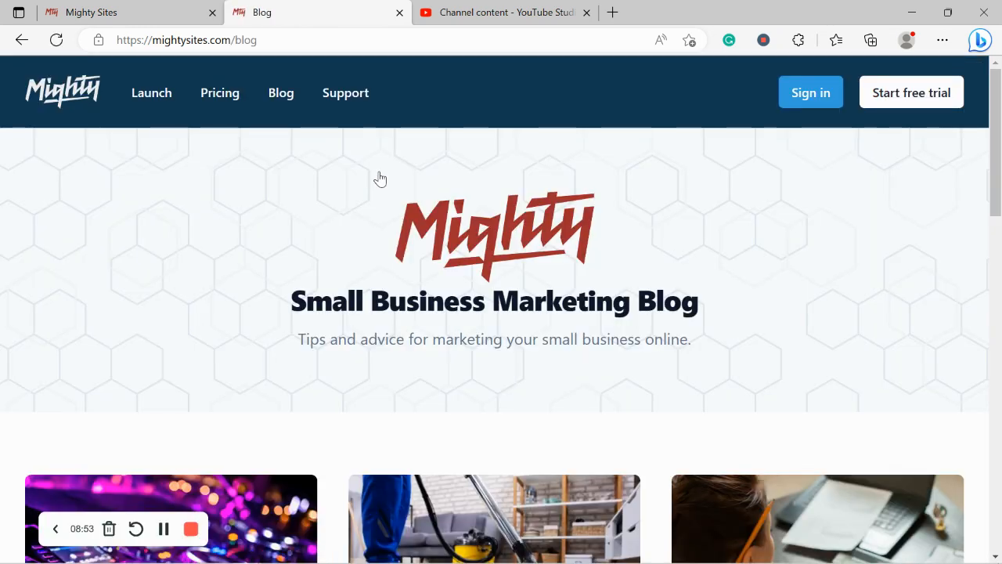
Browse the Small Business Marketing Blog posts, then return to the Mighty Sites tab
scroll(380, 179, down, 3)
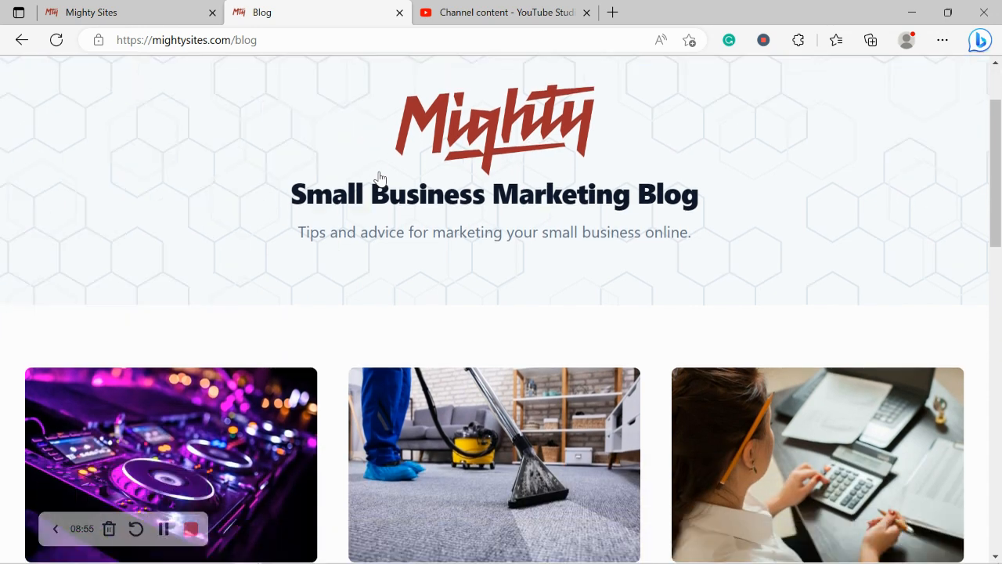
scroll(381, 175, up, 3)
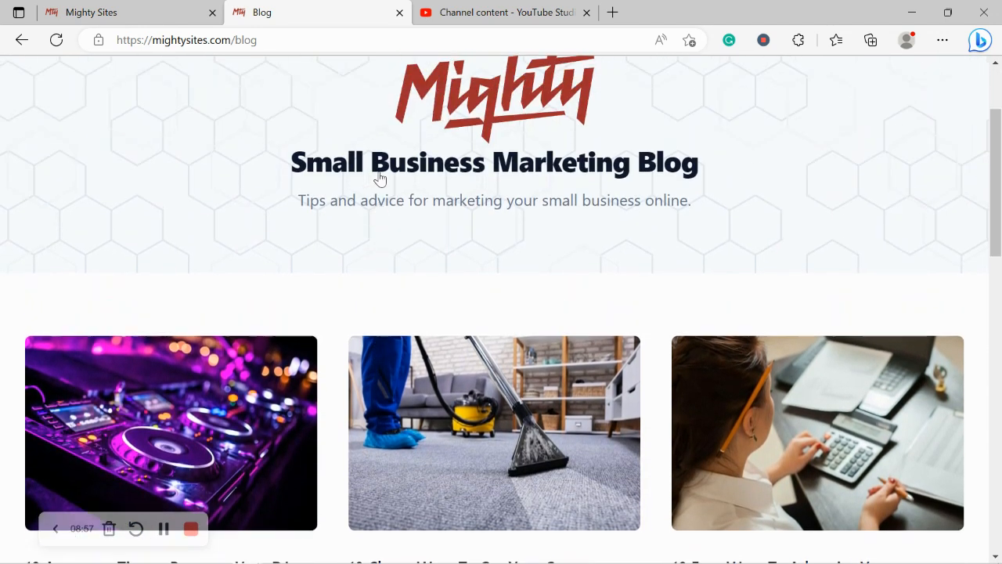
triple_click(449, 218)
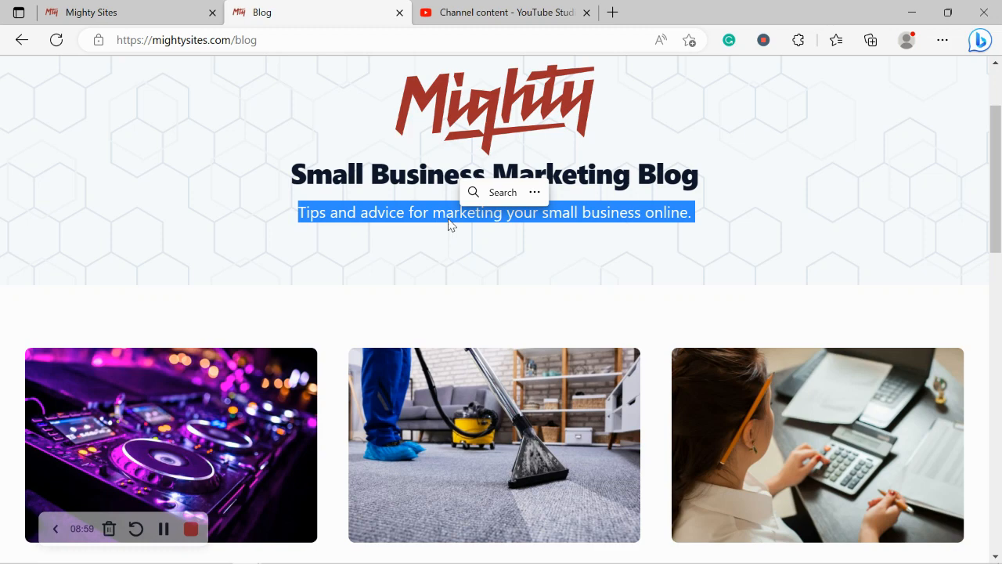
scroll(367, 278, down, 3)
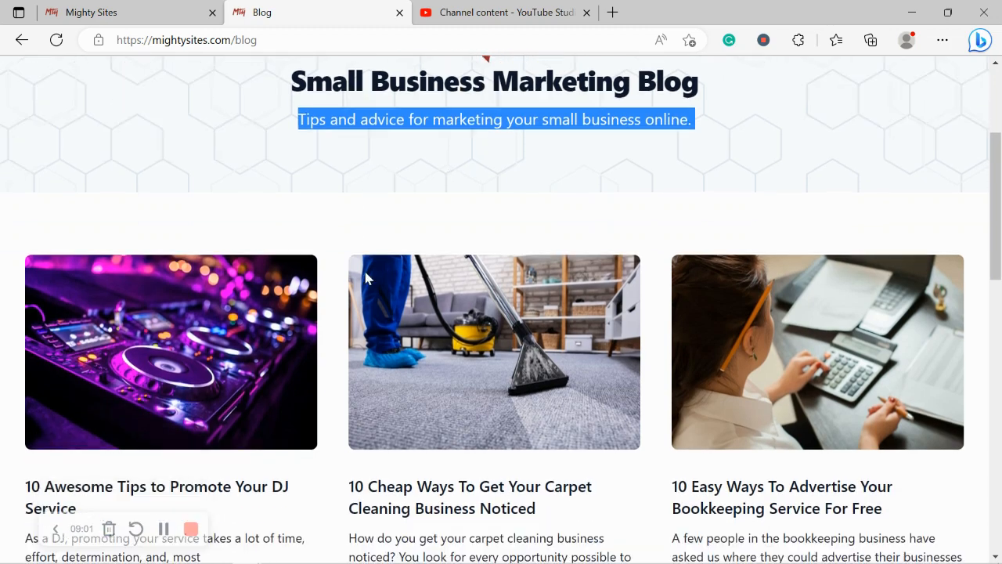
scroll(365, 278, down, 4)
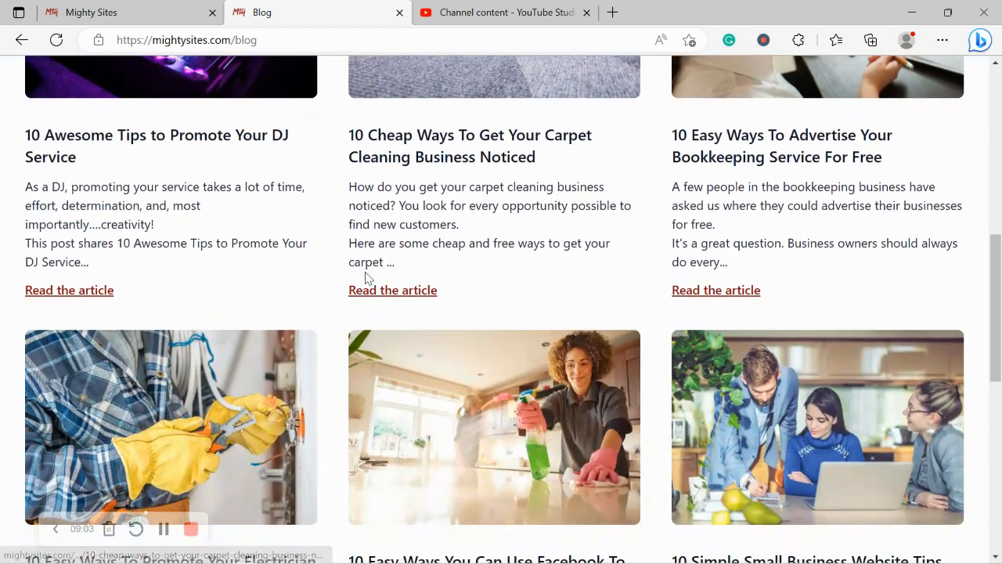
scroll(365, 278, down, 4)
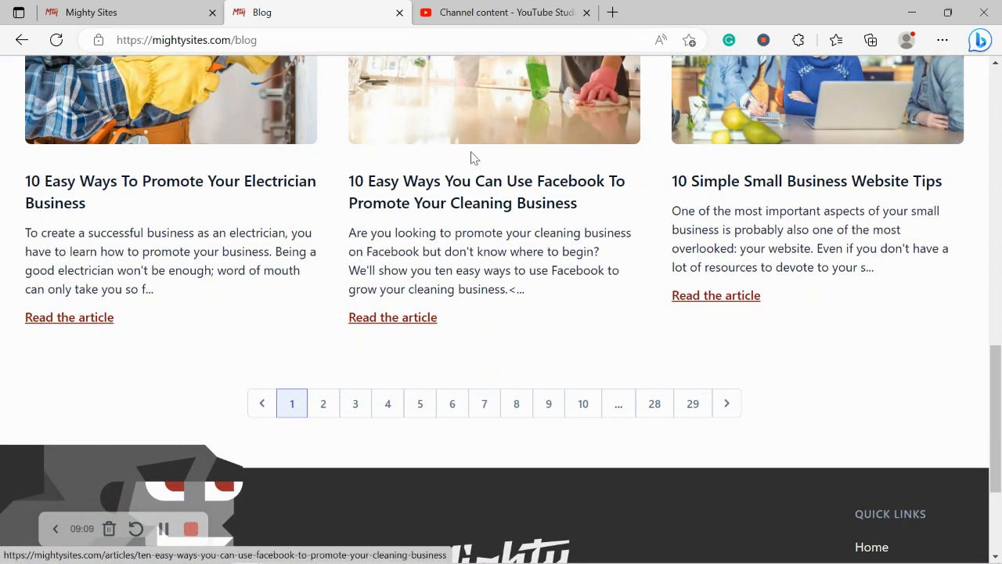
click(137, 8)
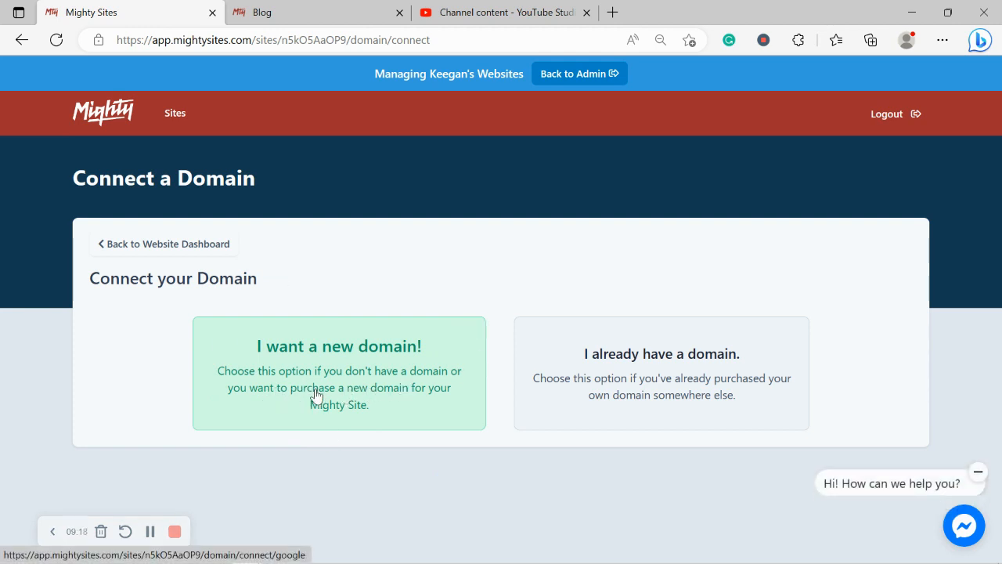
From the website dashboard, open rochellesvintageapparel.mightysites.com in a new tab
click(184, 240)
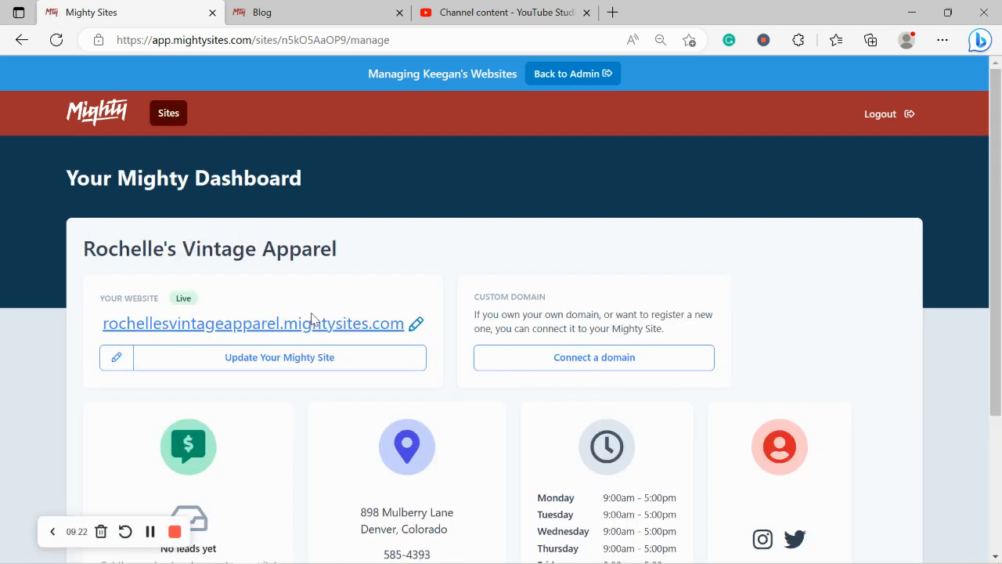
click(311, 321)
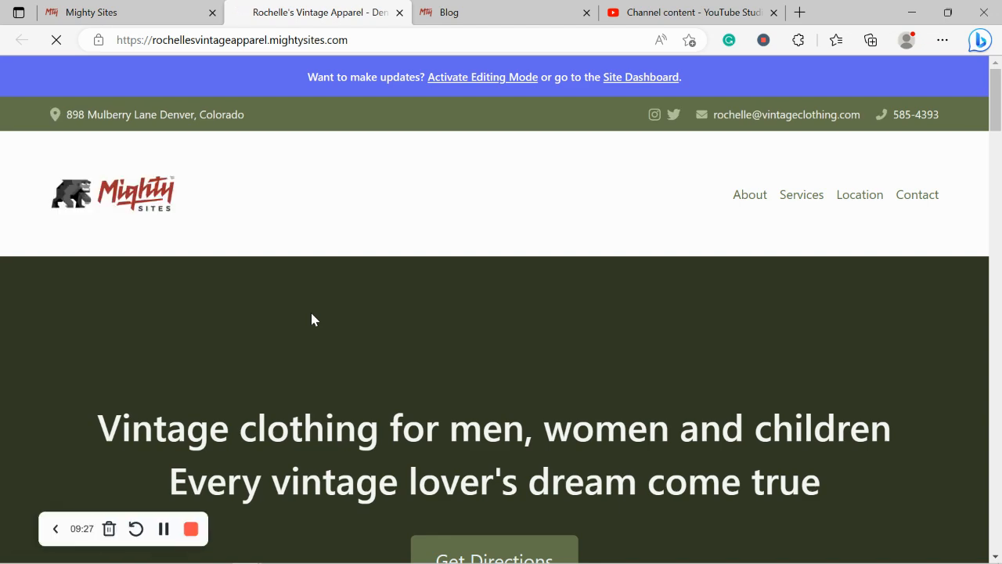
scroll(311, 314, down, 2)
scroll(311, 314, down, 4)
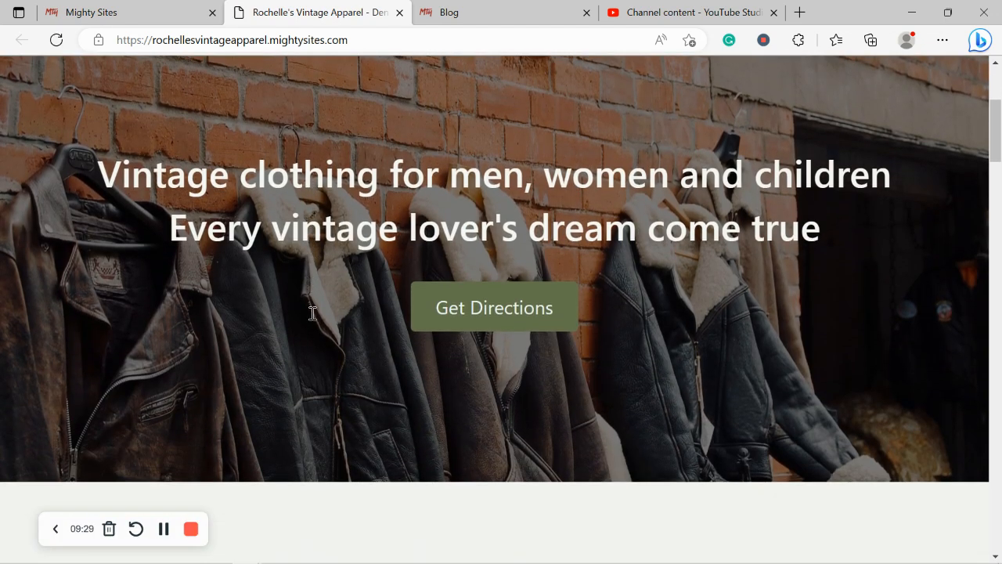
scroll(311, 313, down, 4)
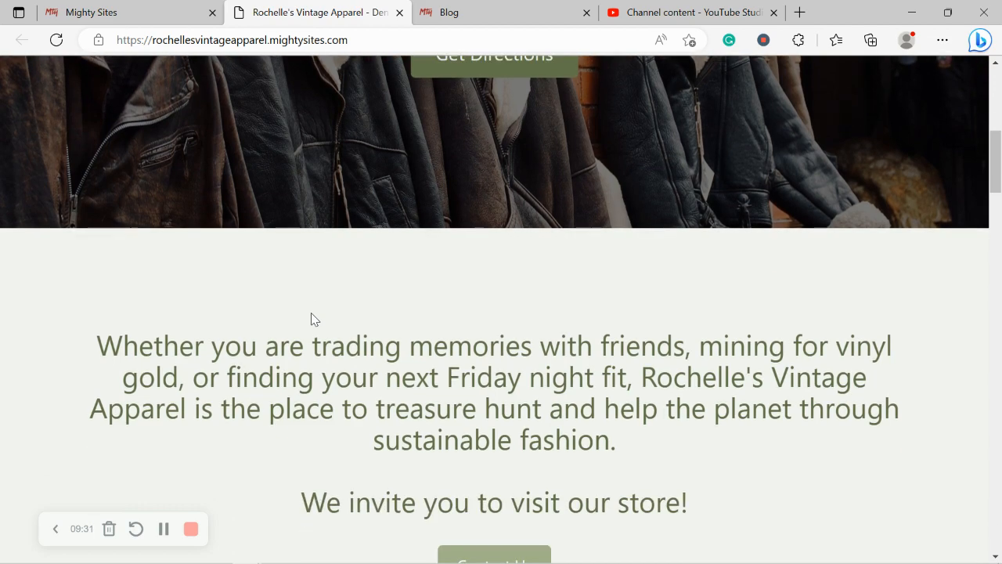
scroll(312, 313, down, 4)
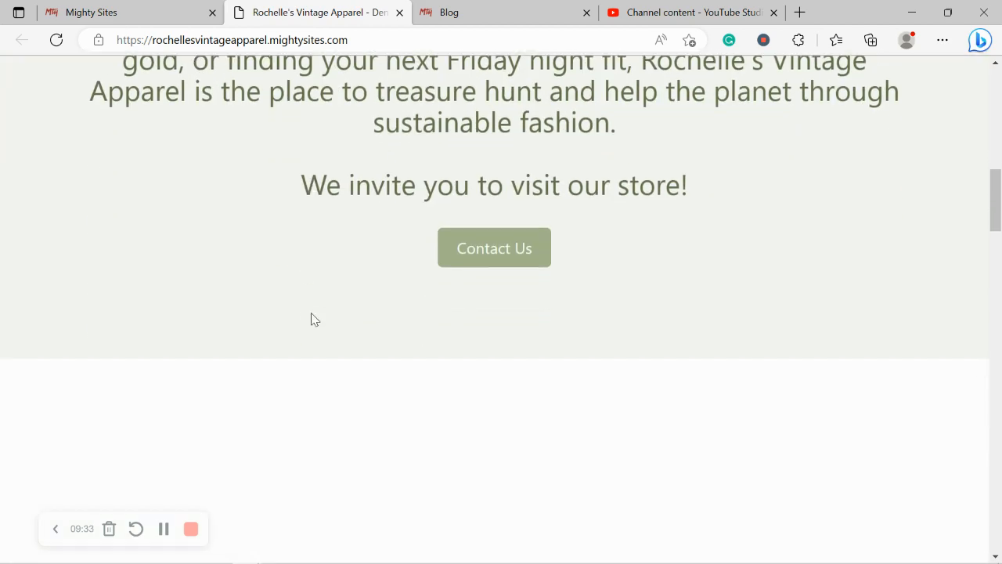
scroll(312, 313, down, 3)
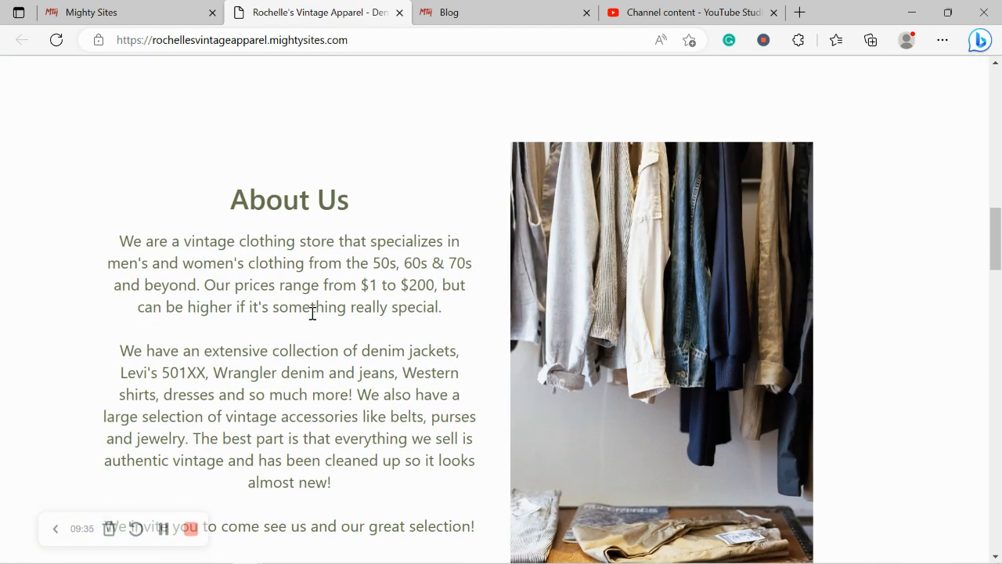